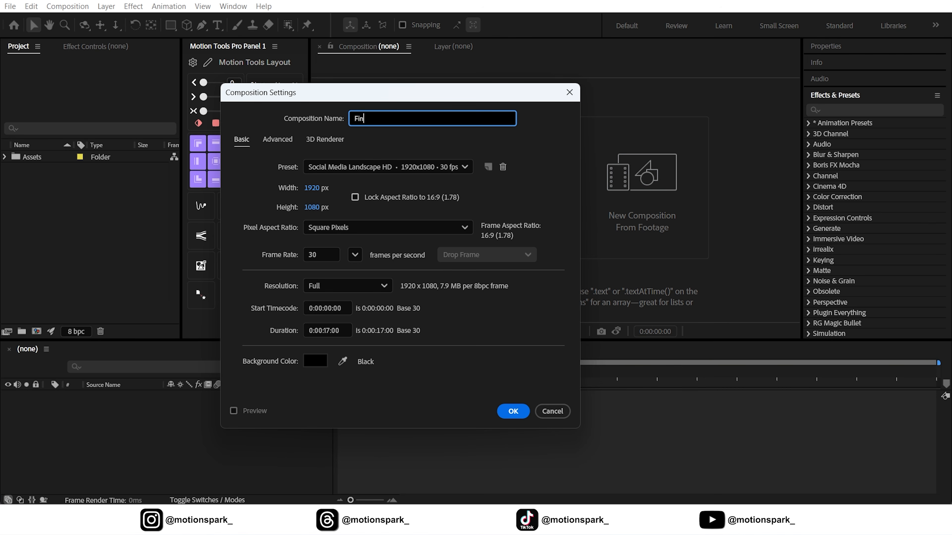
# - Finish naming the new composition Final Comp and create it at 1920x1080, 30 fps, with a 17-second duration
pyautogui.write('al Comp')
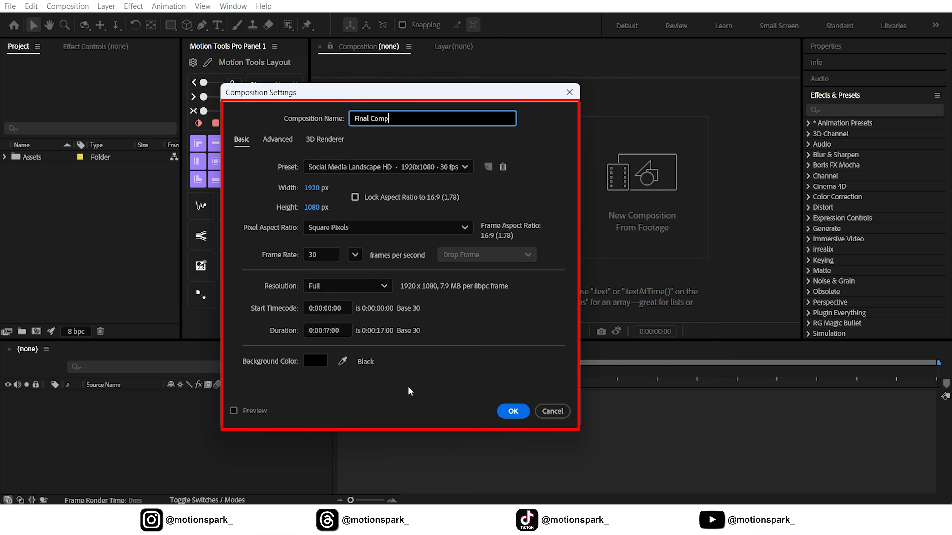
pyautogui.click(513, 411)
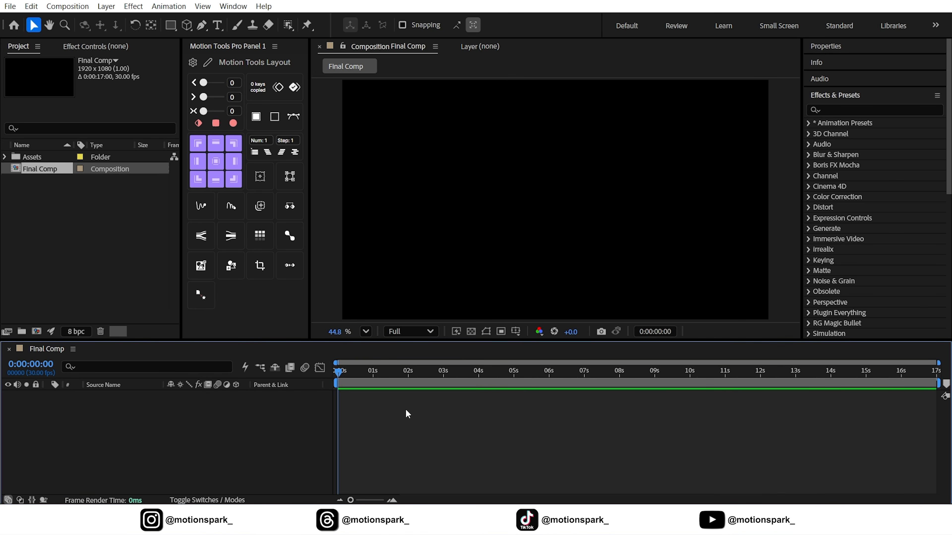
# - Add a black 1920x1080 solid named Bg to Final Comp and lock its layer
pyautogui.rightClick(184, 418)
pyautogui.moveTo(204, 269)
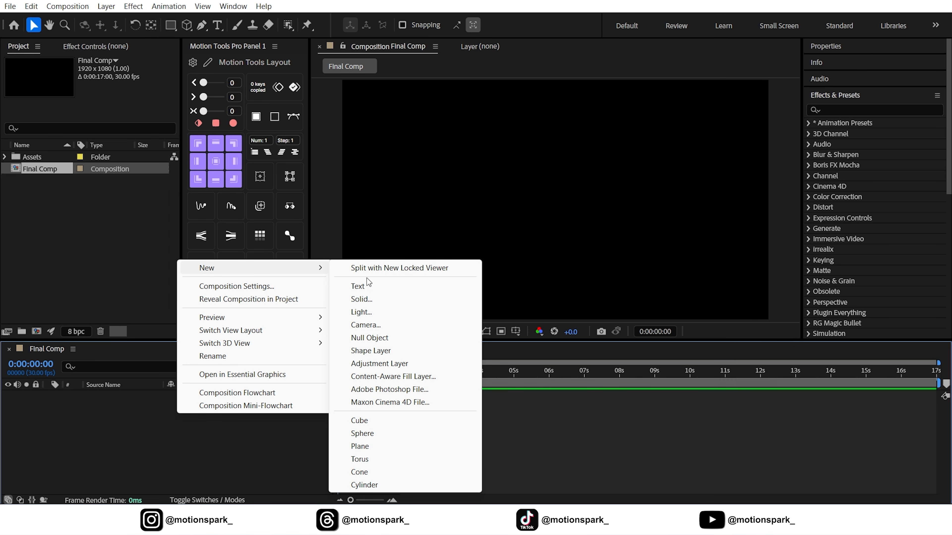
pyautogui.click(362, 299)
pyautogui.write('Bg')
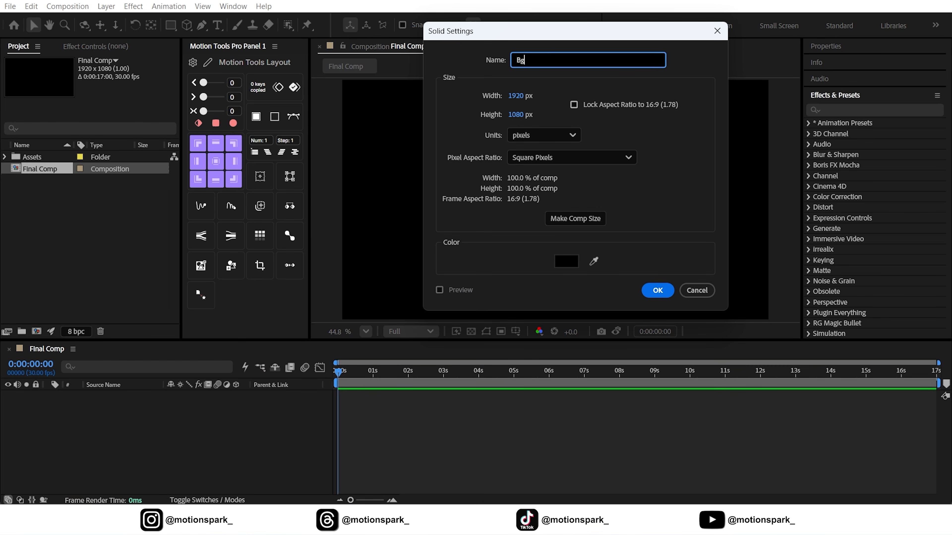
pyautogui.click(567, 261)
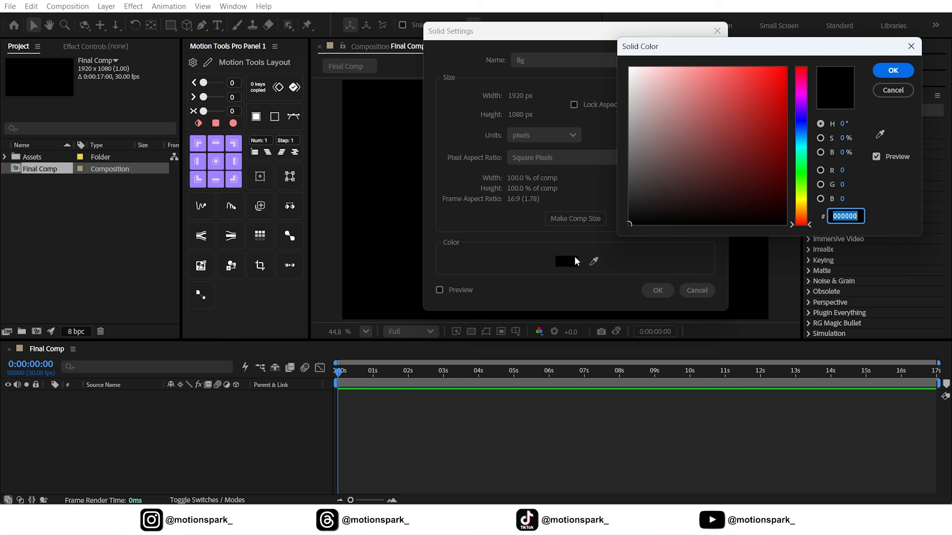
pyautogui.click(893, 71)
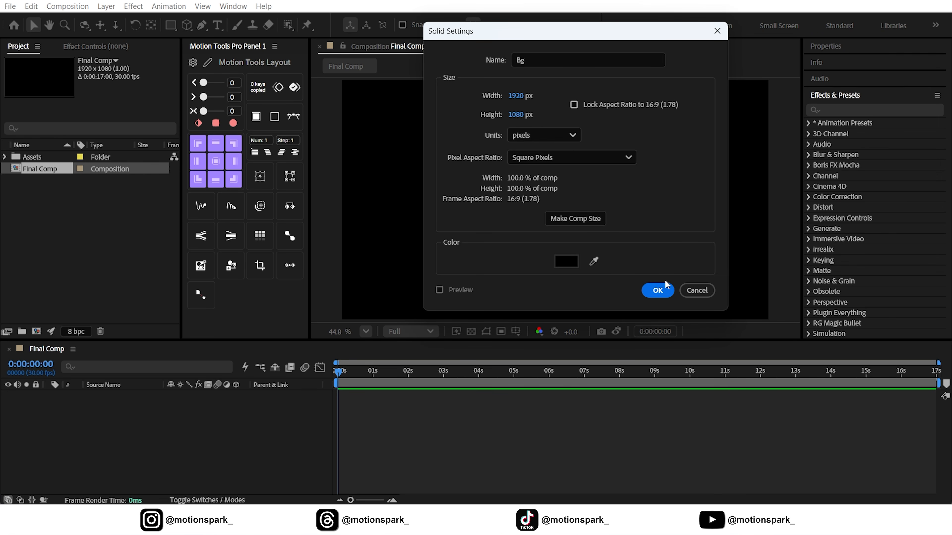
pyautogui.click(657, 291)
pyautogui.click(150, 439)
pyautogui.click(35, 395)
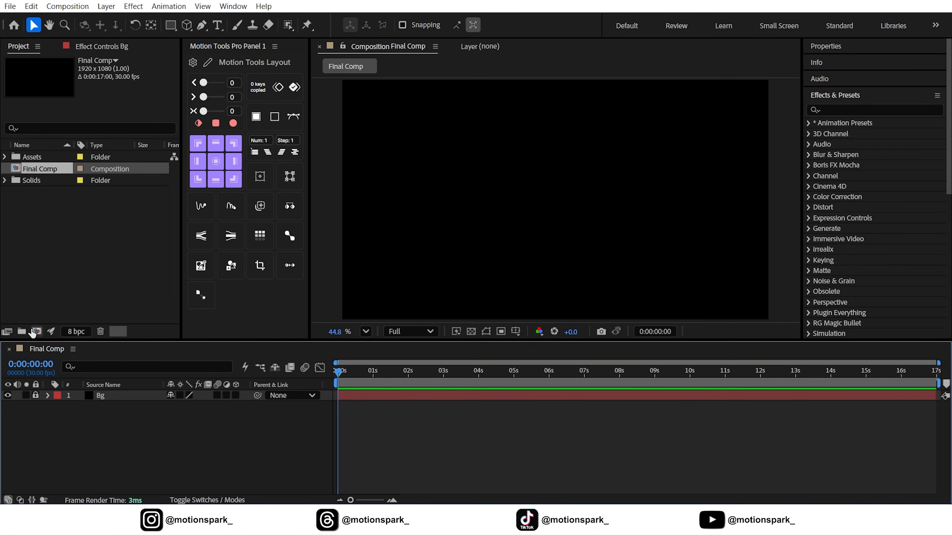
# - Create another 1920x1080, 30 fps, 17-second composition named Scene 1
pyautogui.click(36, 332)
pyautogui.write('Scene1')
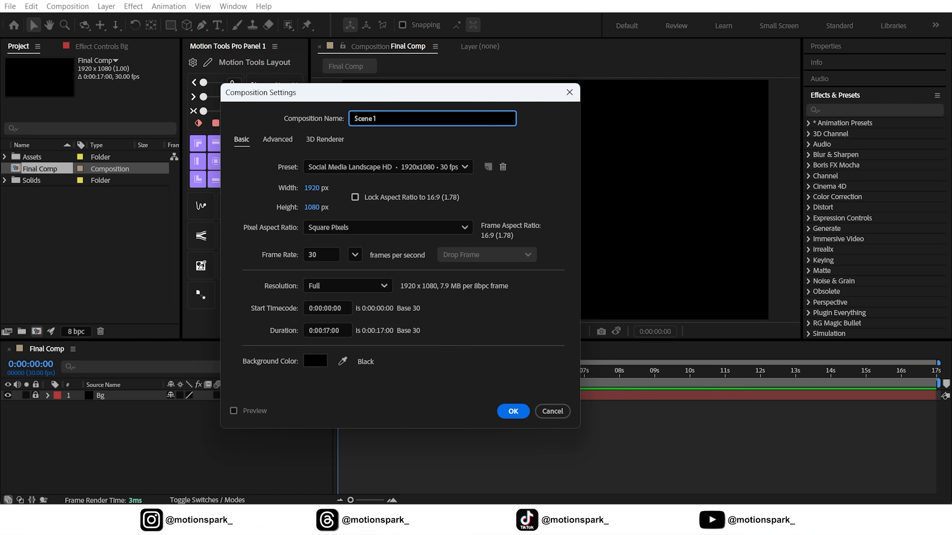
pyautogui.click(502, 414)
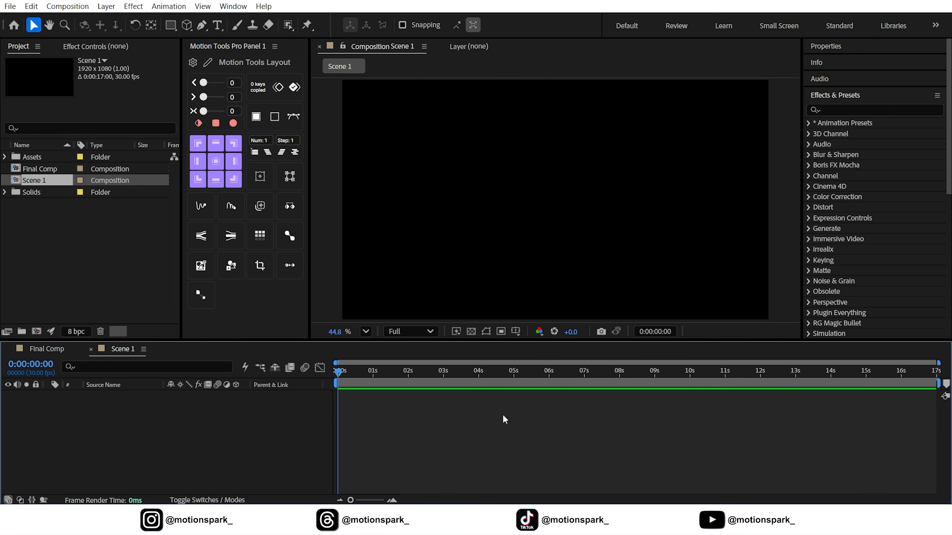
# - Place Smoke.mp4 from the Assets folder in the Scene 1 timeline and set its blending mode to Screen
pyautogui.click(4, 156)
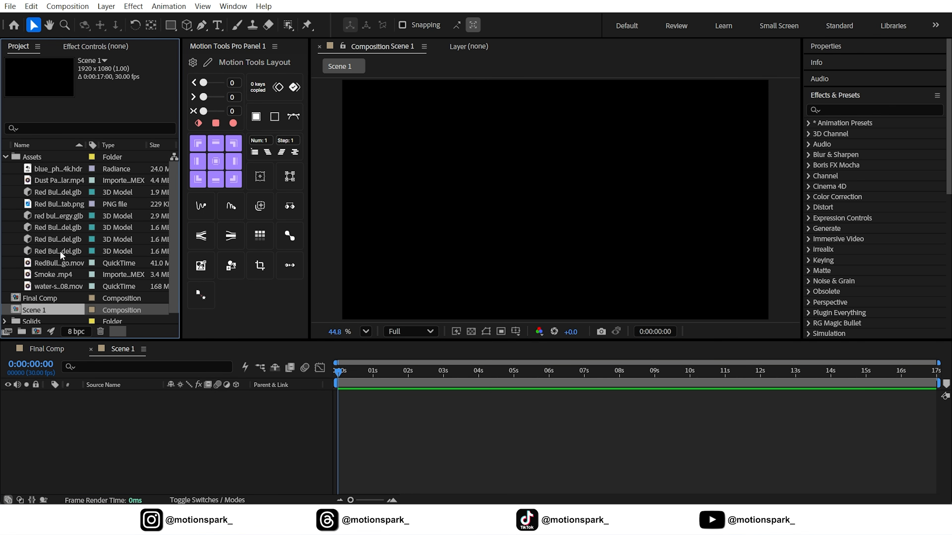
pyautogui.moveTo(49, 273); pyautogui.dragTo(146, 435)
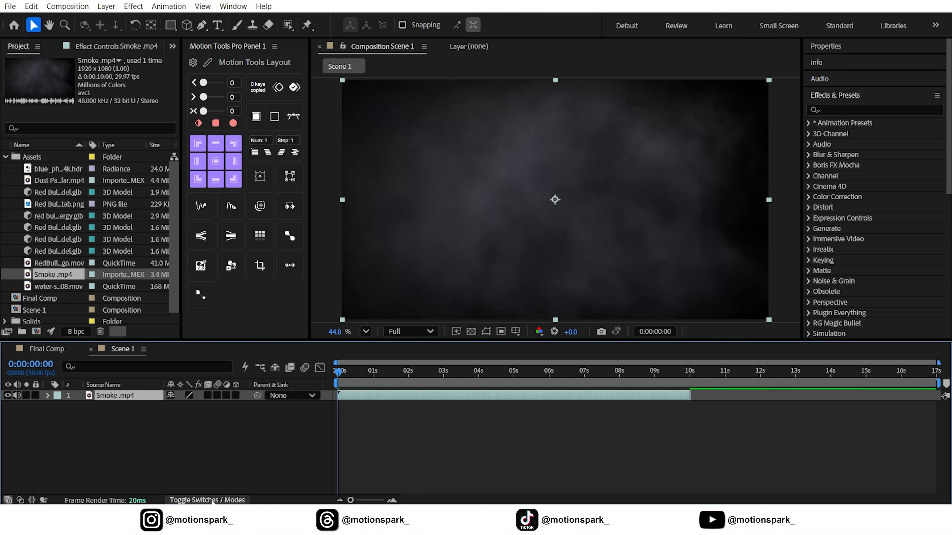
pyautogui.click(211, 500)
pyautogui.click(184, 396)
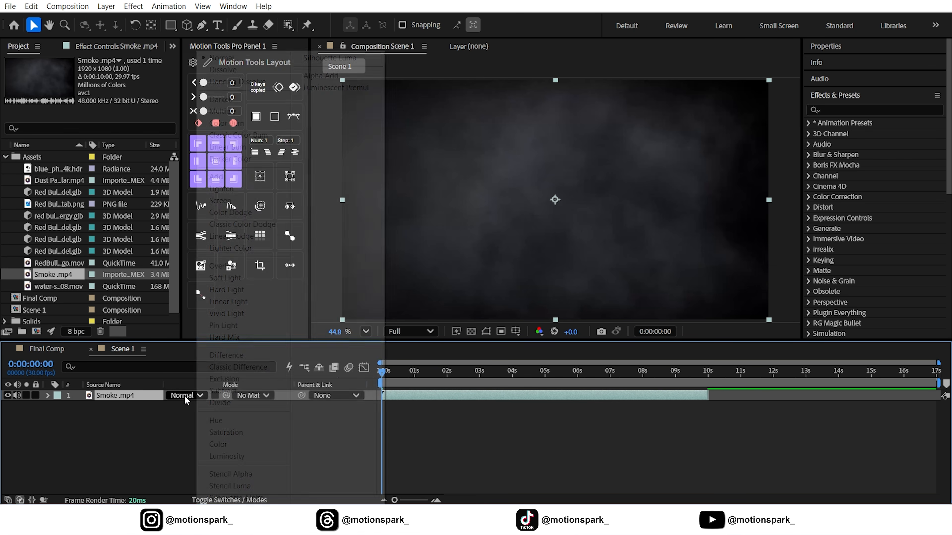
pyautogui.click(221, 200)
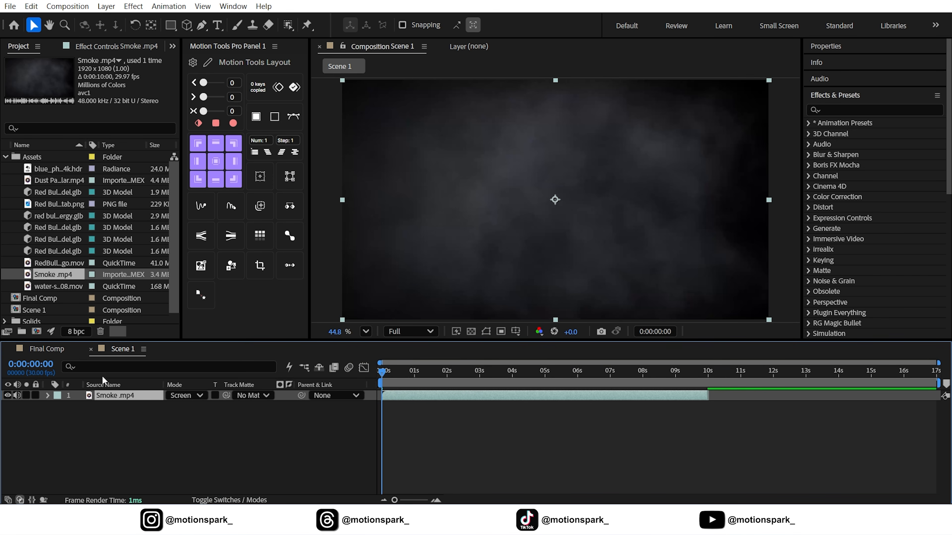
# - Set the Smoke.mp4 layer's opacity to 25% and collapse its properties
pyautogui.press('t')
pyautogui.click(173, 406)
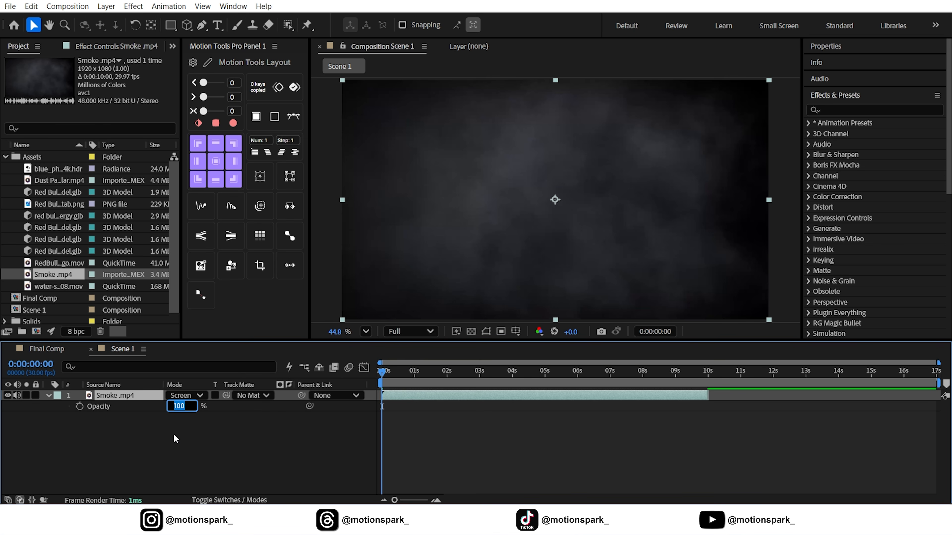
pyautogui.write('25')
pyautogui.press('Return')
pyautogui.click(47, 396)
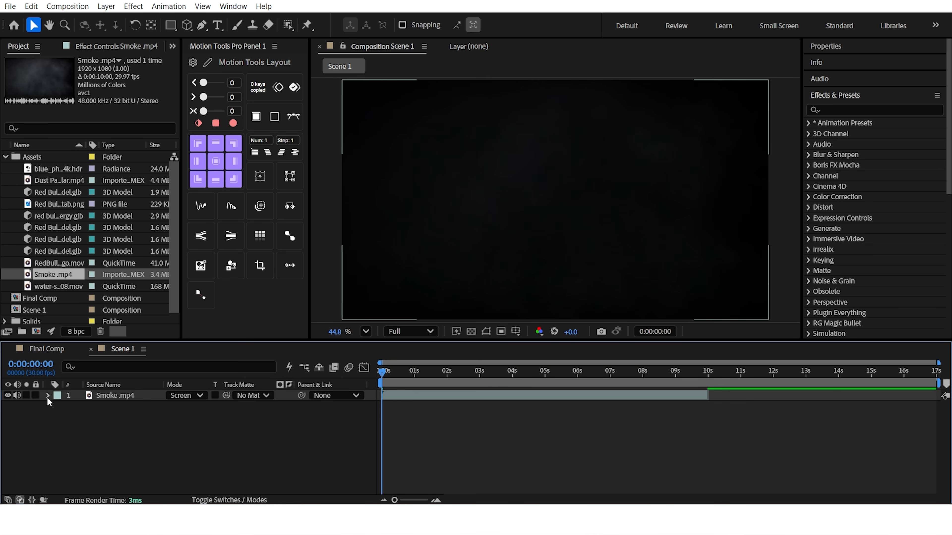
# - Place Dust Particular.mp4 above the smoke layer in Scene 1 and set its blending mode to Screen
pyautogui.click(62, 180)
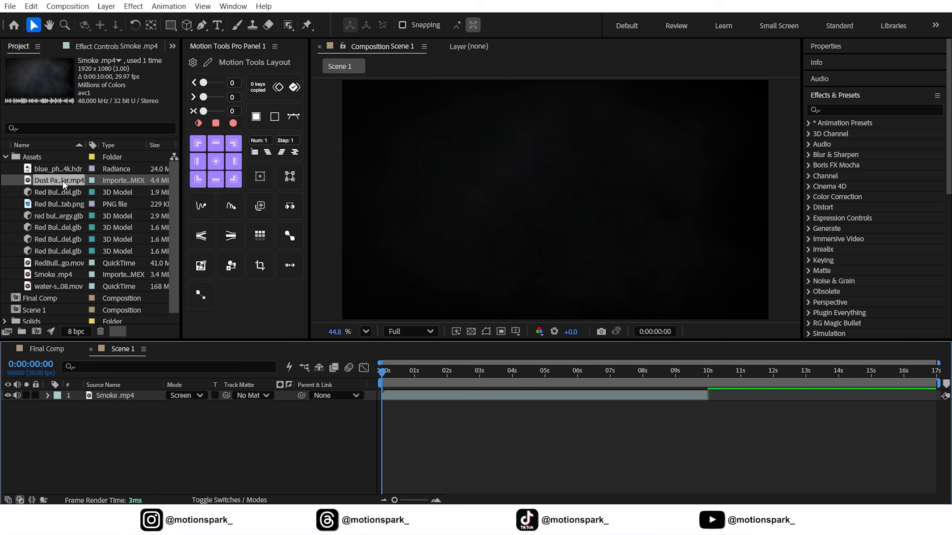
pyautogui.moveTo(62, 180); pyautogui.dragTo(150, 403)
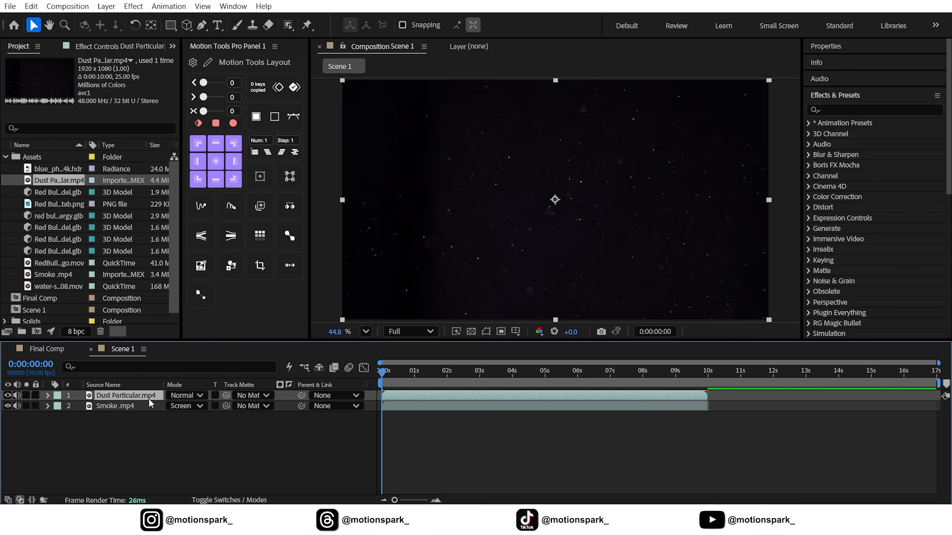
pyautogui.click(186, 395)
pyautogui.click(215, 202)
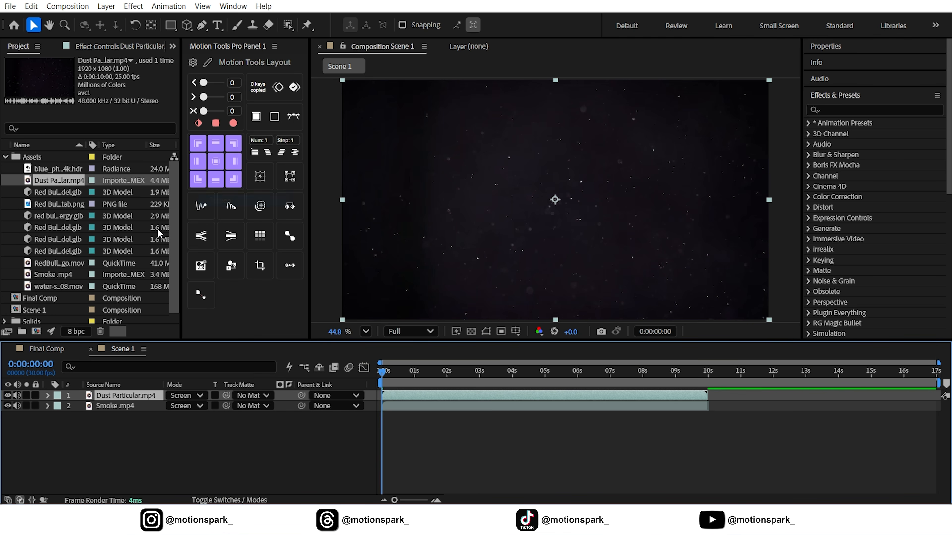
# - Set the Dust Particular.mp4 layer's opacity to 25% and collapse its properties
pyautogui.press('t')
pyautogui.click(172, 408)
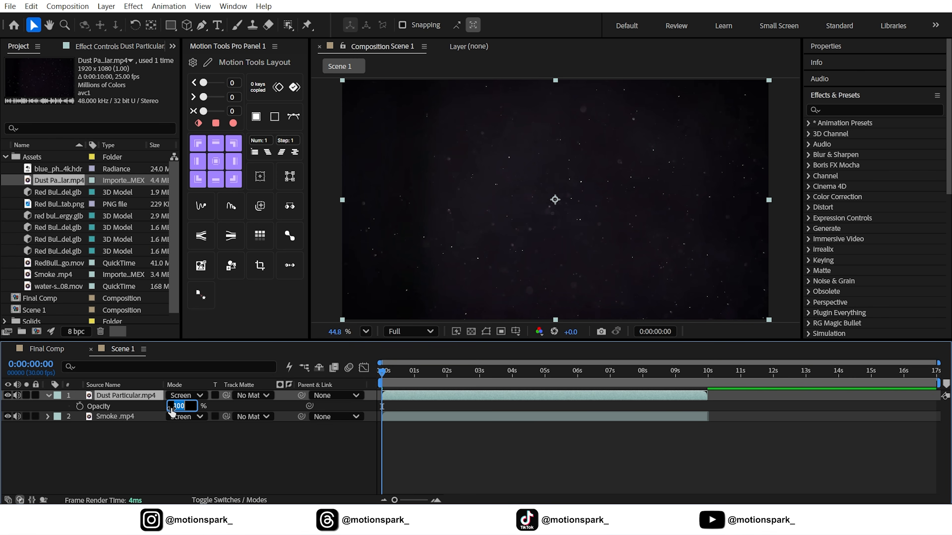
pyautogui.write('25')
pyautogui.click(192, 450)
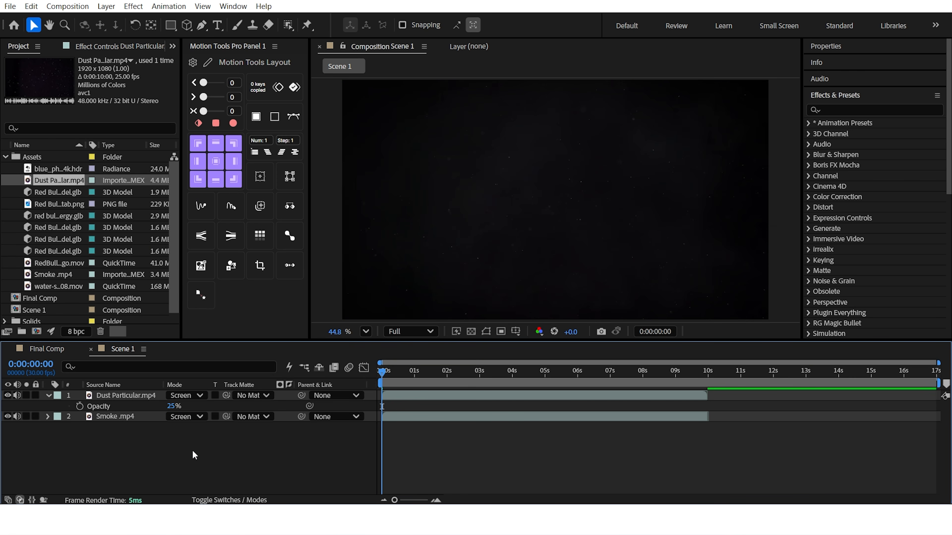
pyautogui.click(47, 395)
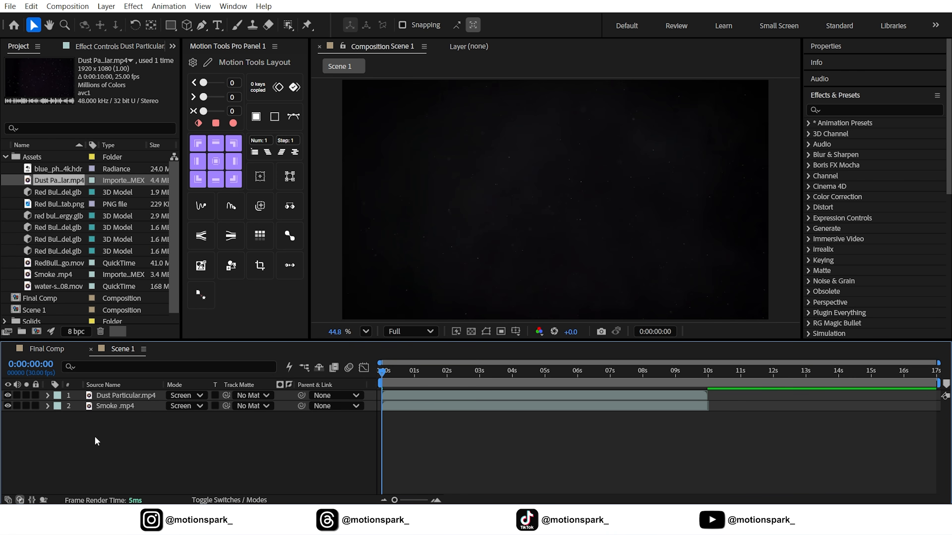
pyautogui.moveTo(406, 372); pyautogui.dragTo(378, 375)
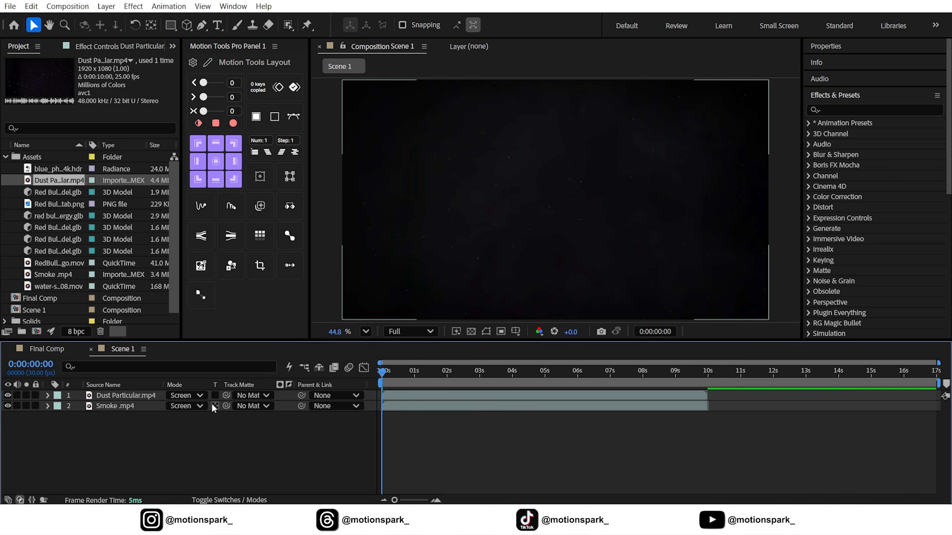
# - Add an adjustment layer above the dust and smoke footage and apply the Fast Box Blur effect to it
pyautogui.rightClick(157, 430)
pyautogui.moveTo(206, 284)
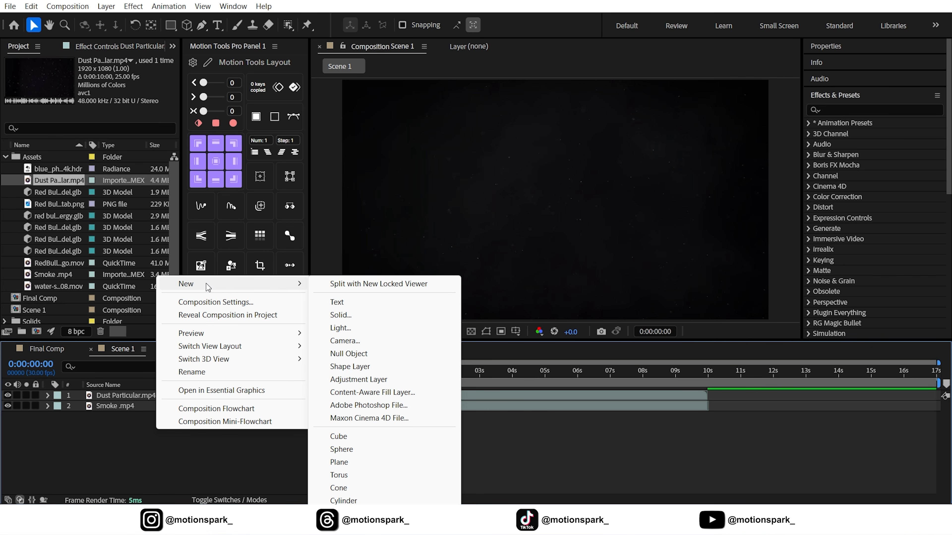
pyautogui.click(359, 380)
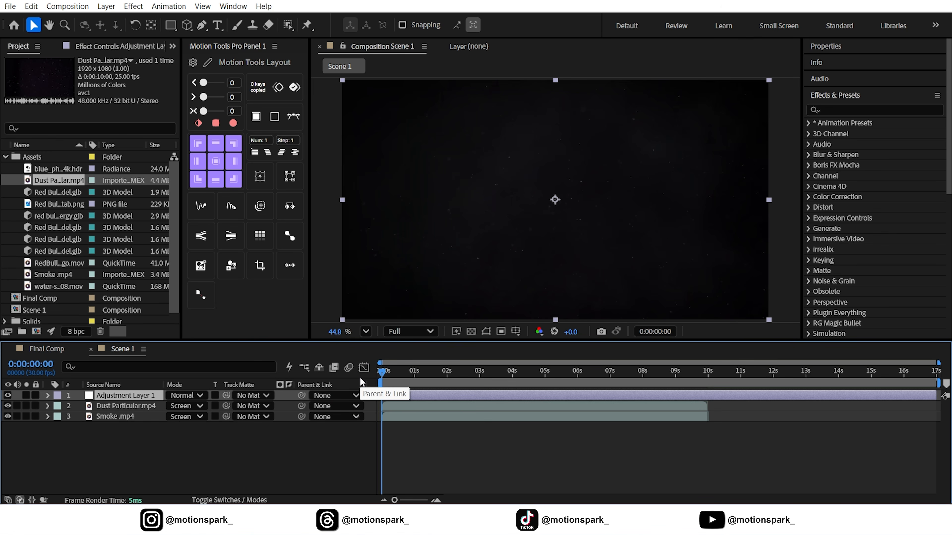
pyautogui.click(847, 110)
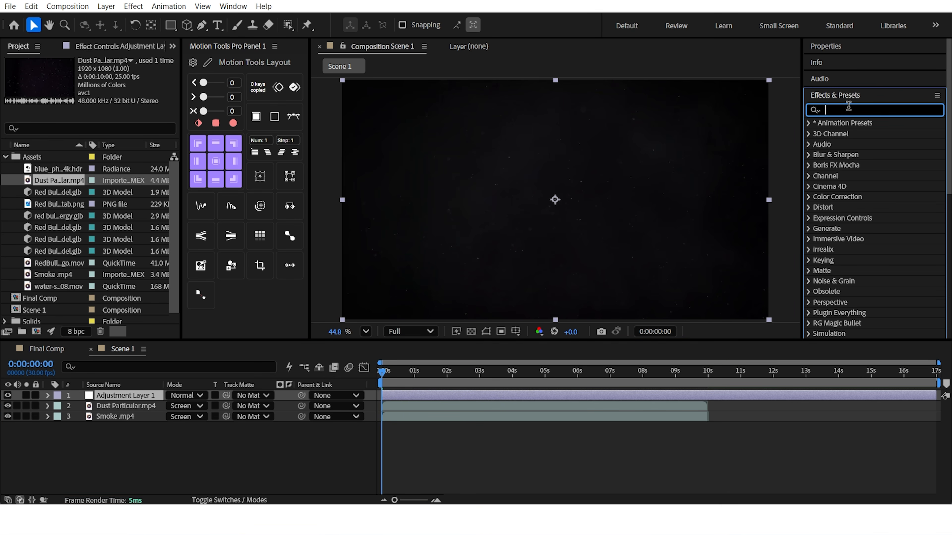
pyautogui.write('fast')
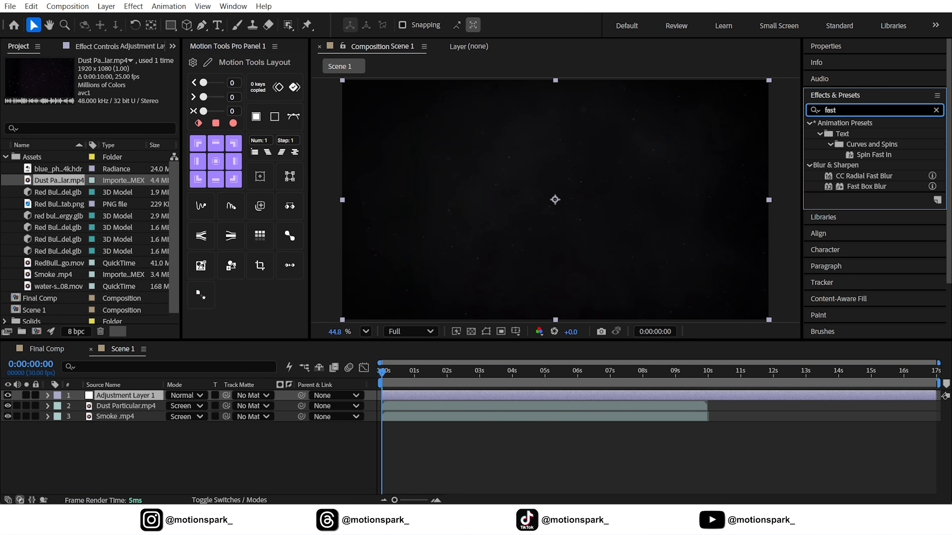
pyautogui.moveTo(866, 186); pyautogui.dragTo(121, 397)
# - Set the Fast Box Blur radius on the adjustment layer to 2
pyautogui.click(105, 81)
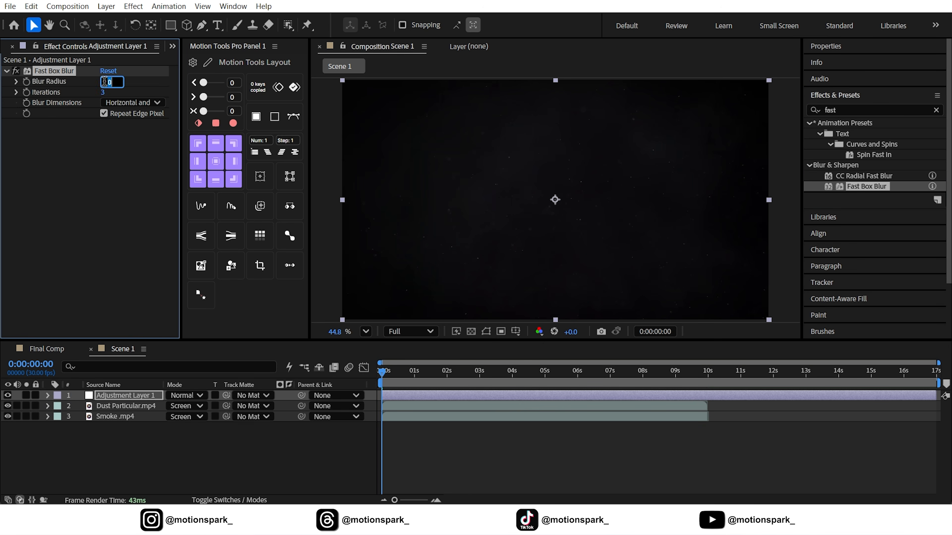
pyautogui.write('2')
pyautogui.click(90, 213)
pyautogui.click(276, 454)
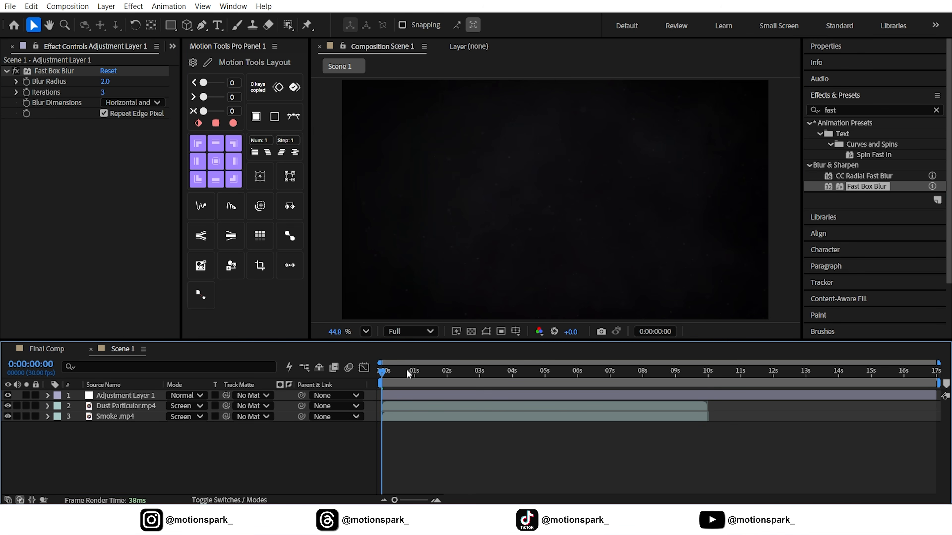
pyautogui.moveTo(406, 370); pyautogui.dragTo(339, 385)
# - Add a 1920x1080 solid with color 0B0B0B to Scene 1 and show the layer switches in the timeline
pyautogui.click(106, 6)
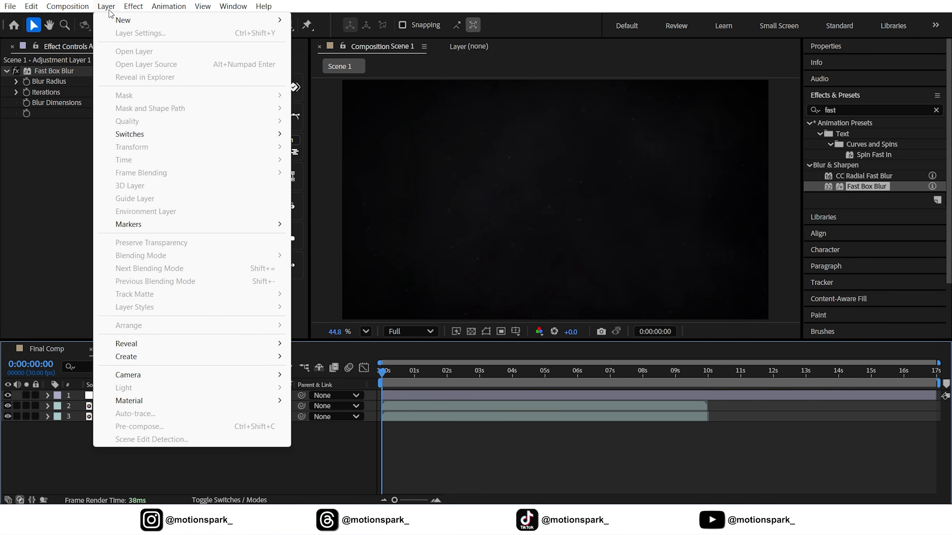
pyautogui.moveTo(124, 20)
pyautogui.click(339, 33)
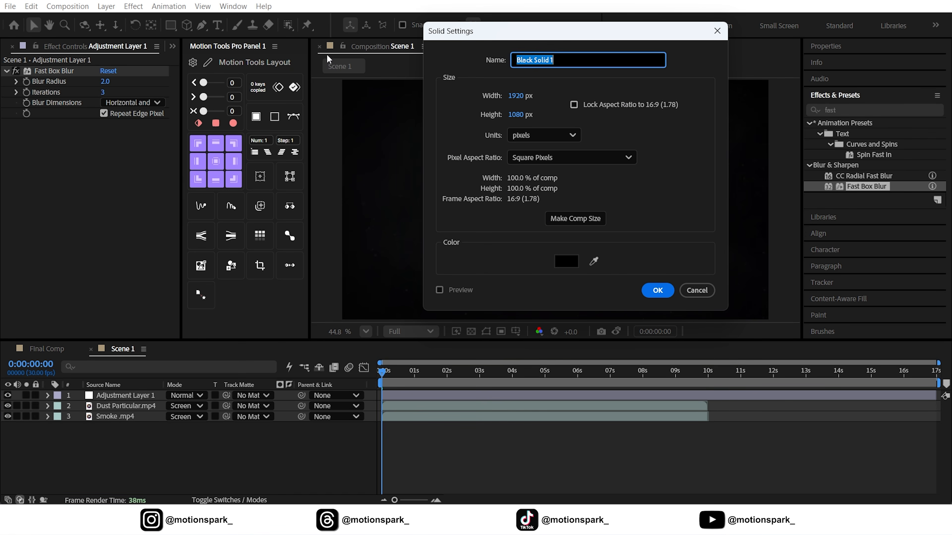
pyautogui.moveTo(518, 34); pyautogui.dragTo(528, 61)
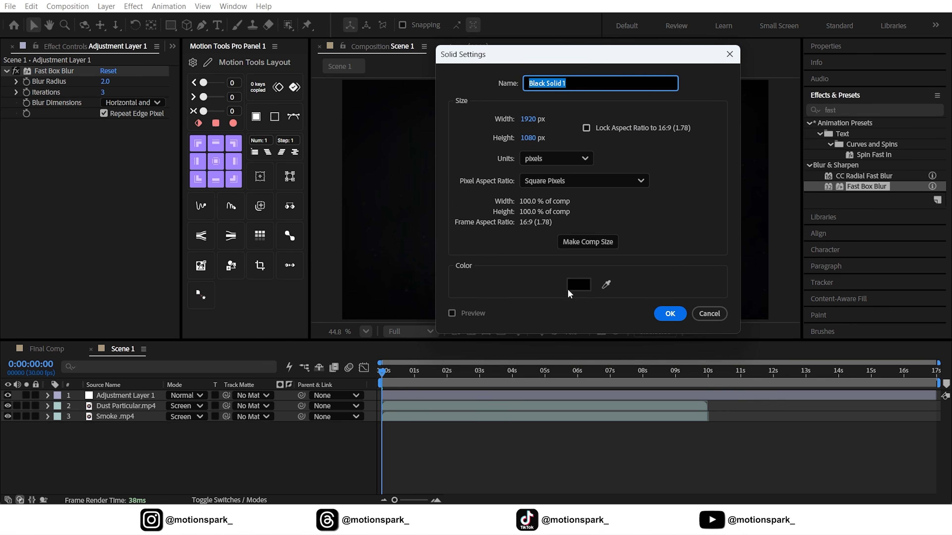
pyautogui.click(579, 285)
pyautogui.write('0B0B0B')
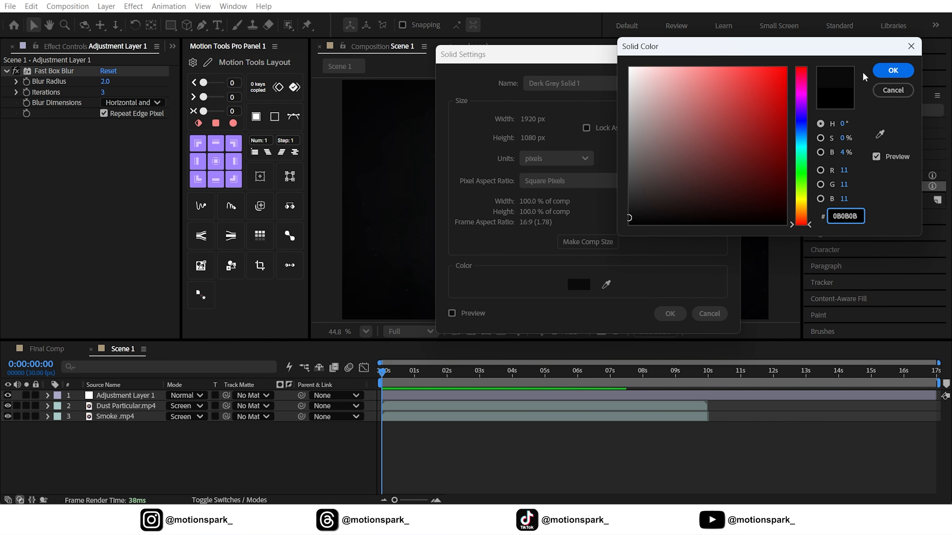
pyautogui.click(893, 70)
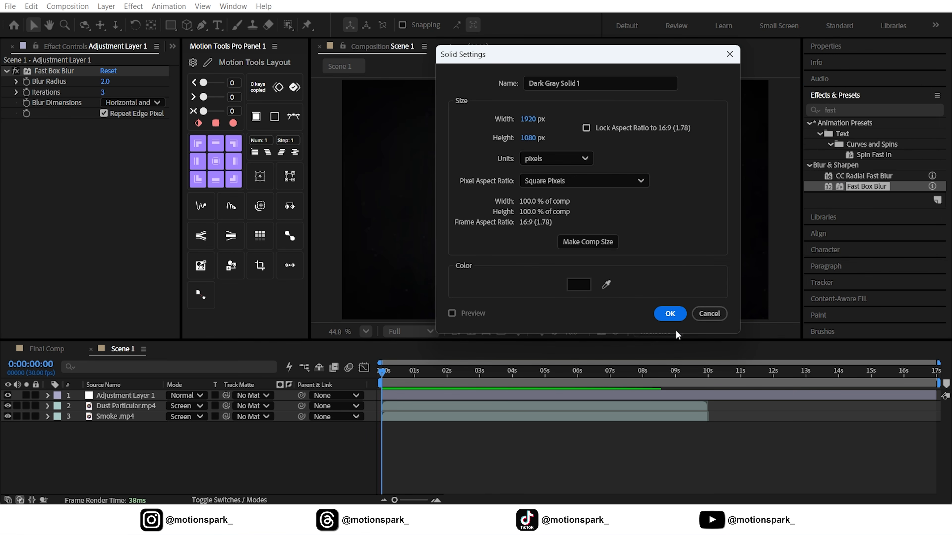
pyautogui.click(670, 314)
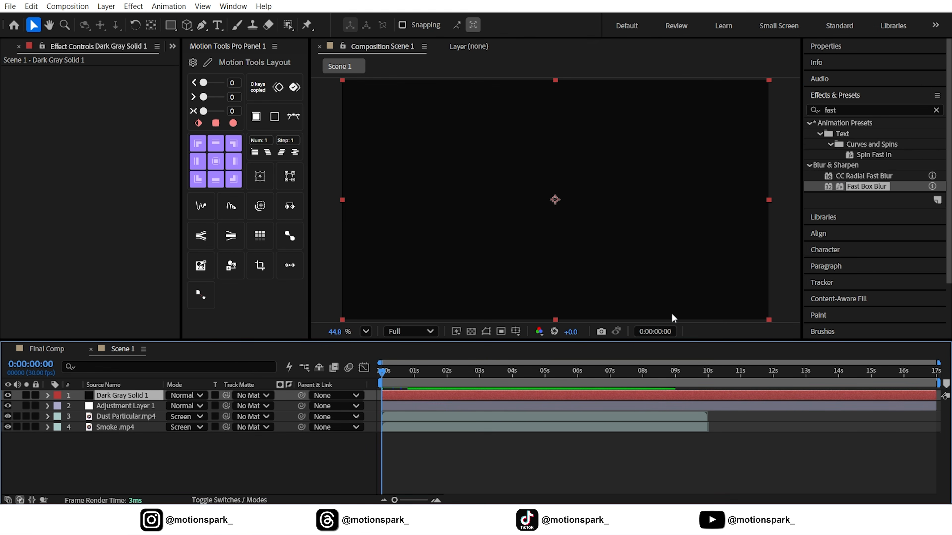
pyautogui.click(245, 499)
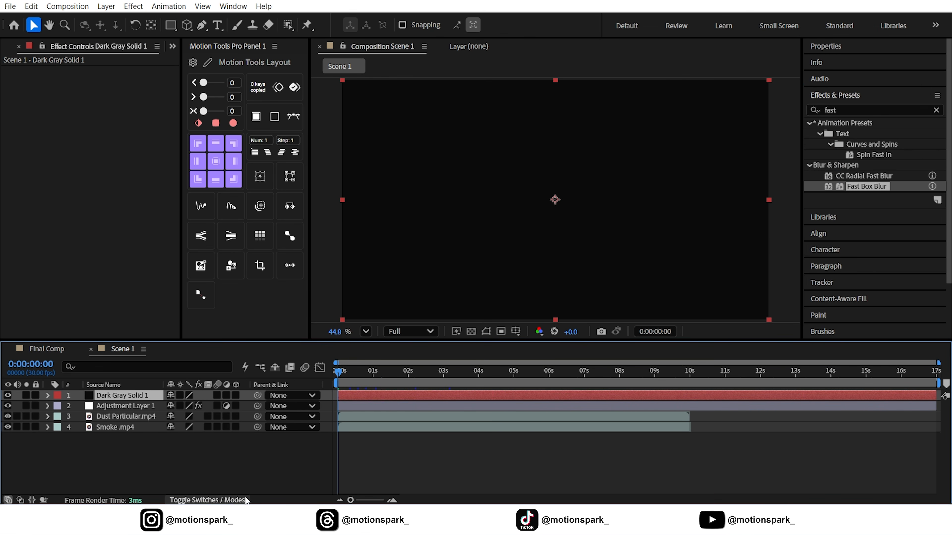
# - Make the Dark Gray Solid 1 layer three-dimensional and set its X rotation to 90°
pyautogui.click(235, 396)
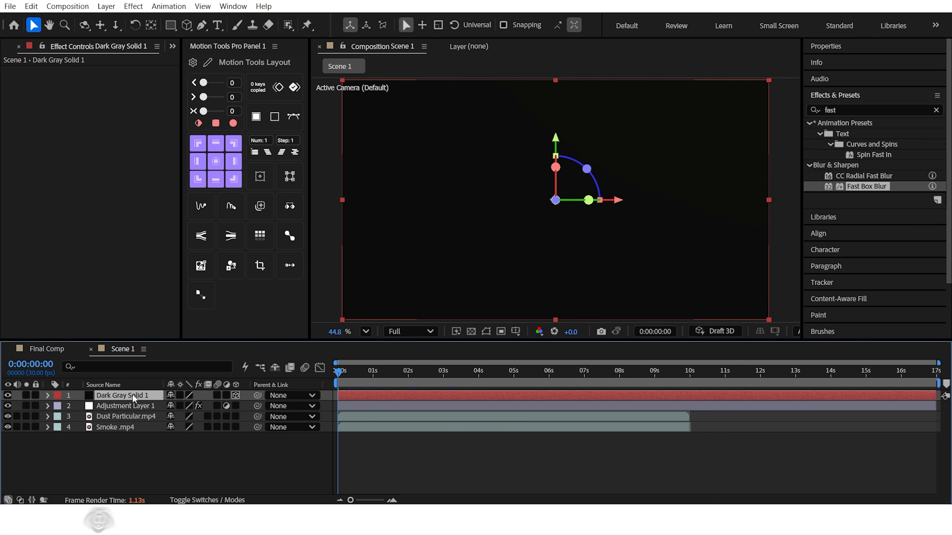
pyautogui.press('r')
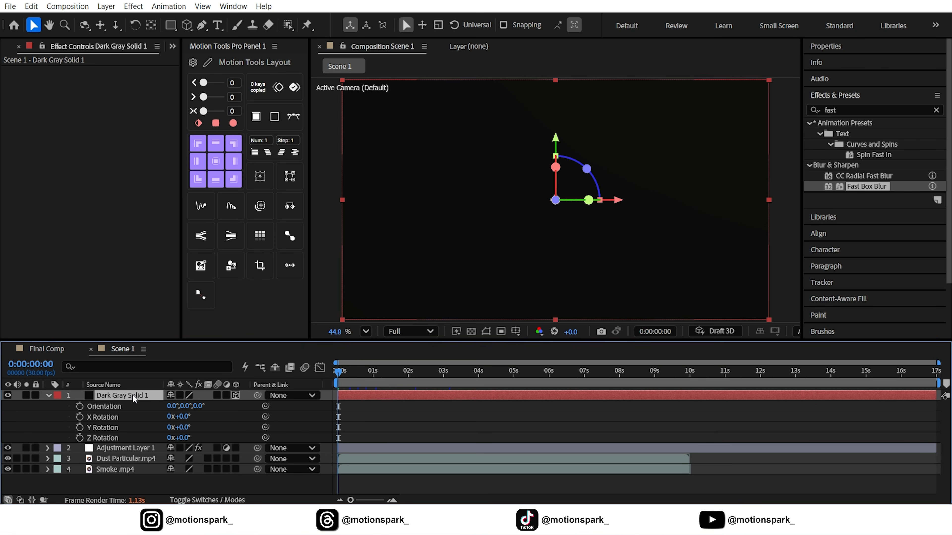
pyautogui.click(184, 417)
pyautogui.write('90')
pyautogui.press('Return')
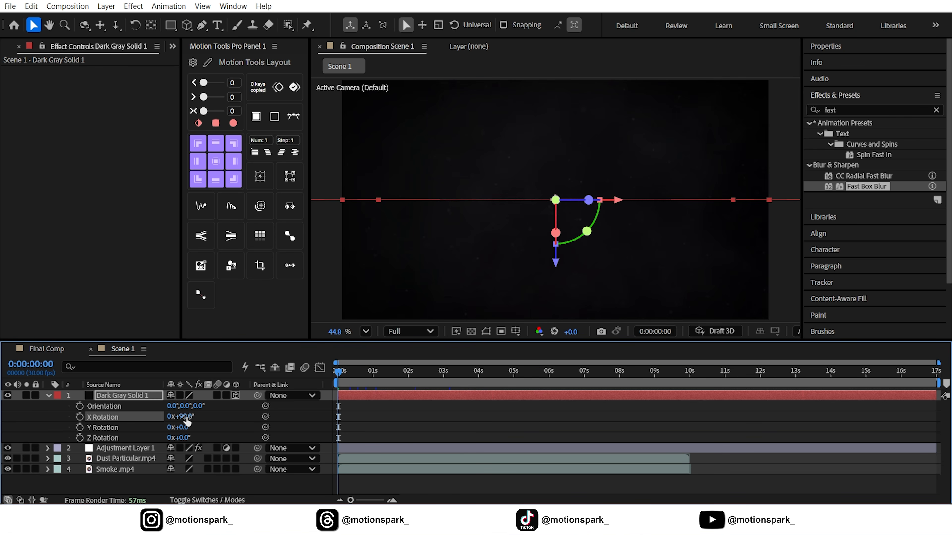
# - Lower the rotated solid toward the bottom of the frame as a floor and scale it uniformly to 245.1%
pyautogui.click(125, 397)
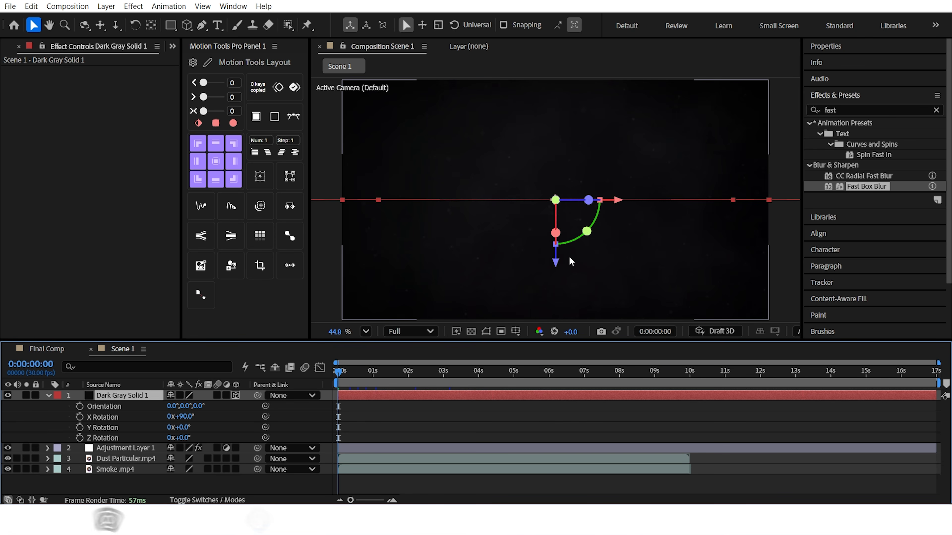
pyautogui.moveTo(556, 267); pyautogui.dragTo(563, 363)
pyautogui.click(137, 395)
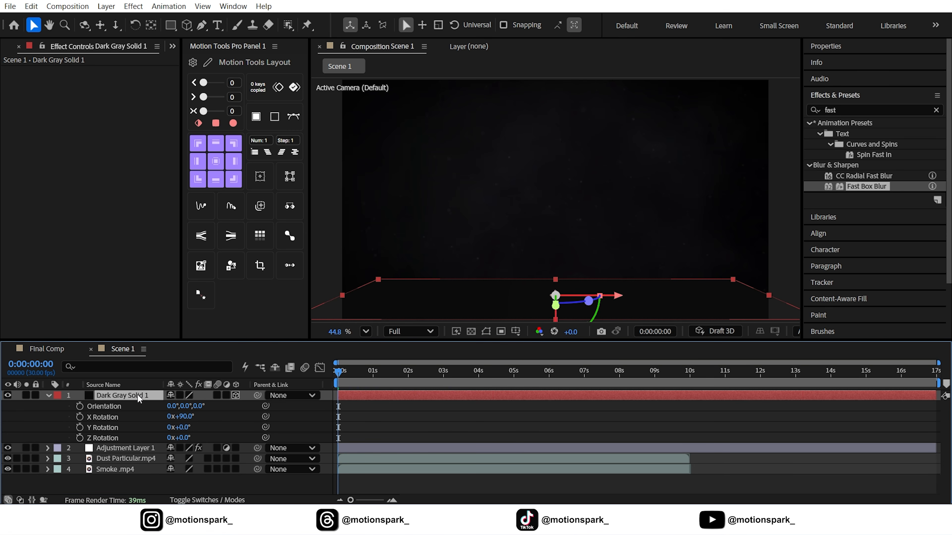
pyautogui.press('s')
pyautogui.click(191, 406)
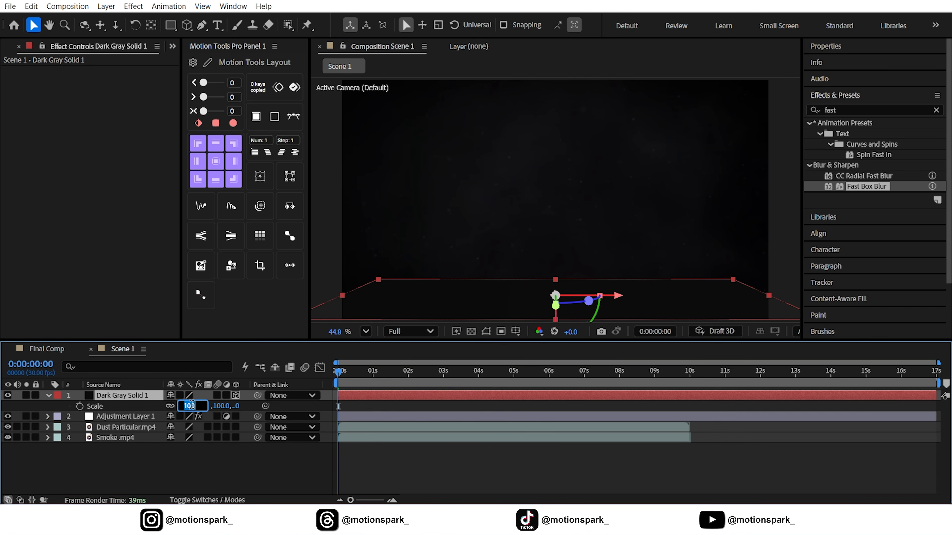
pyautogui.write('158.4')
pyautogui.press('Return')
pyautogui.click(206, 406)
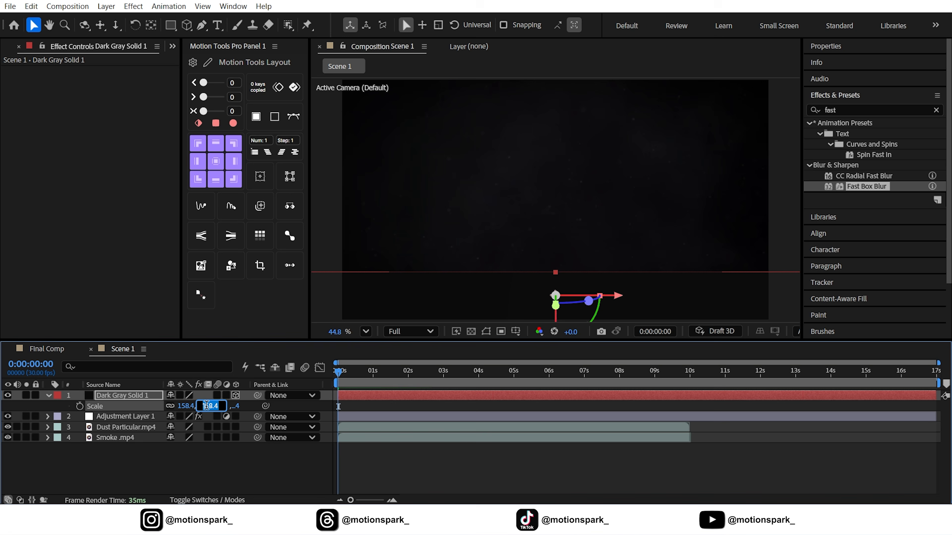
pyautogui.write('245.1')
pyautogui.press('Return')
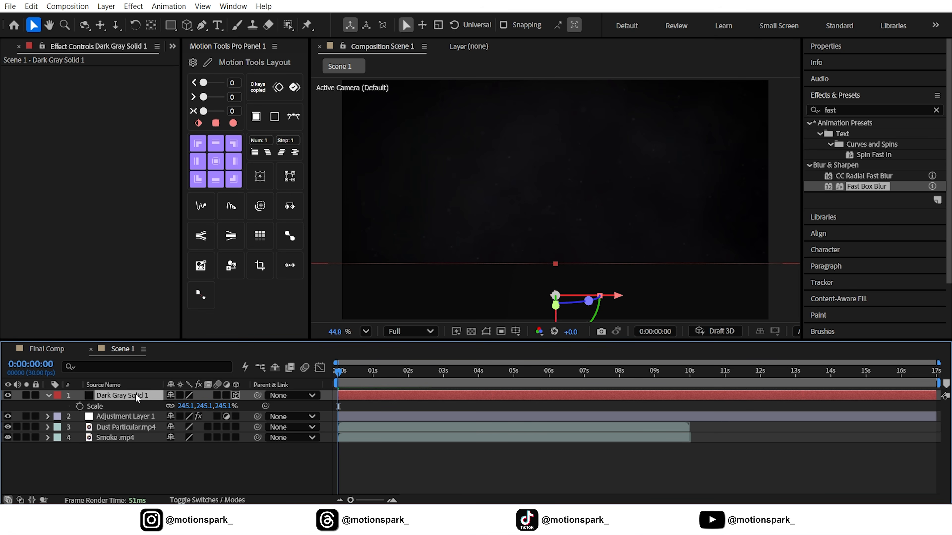
# - Set the Y position of the solid floor layer to 981 and deselect it
pyautogui.hotkey('shift', 'p')
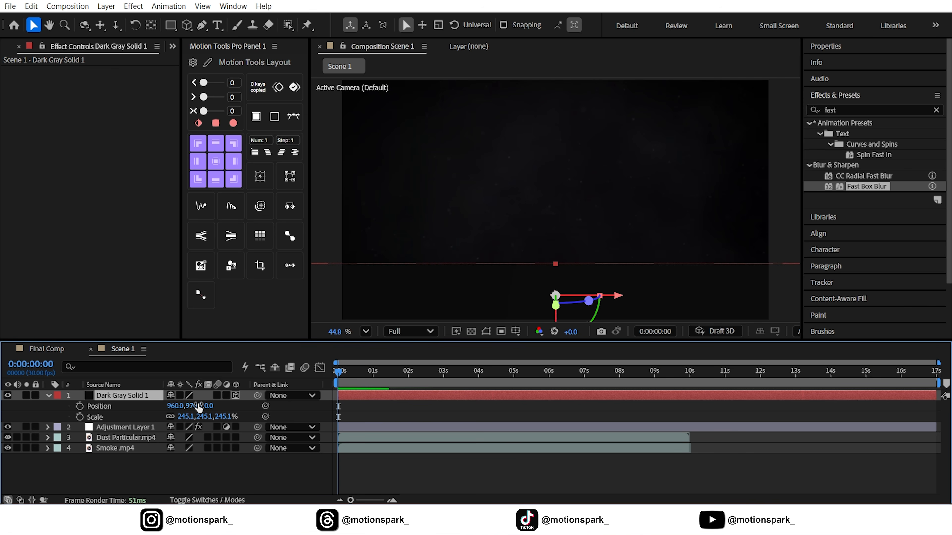
pyautogui.click(194, 405)
pyautogui.write('98')
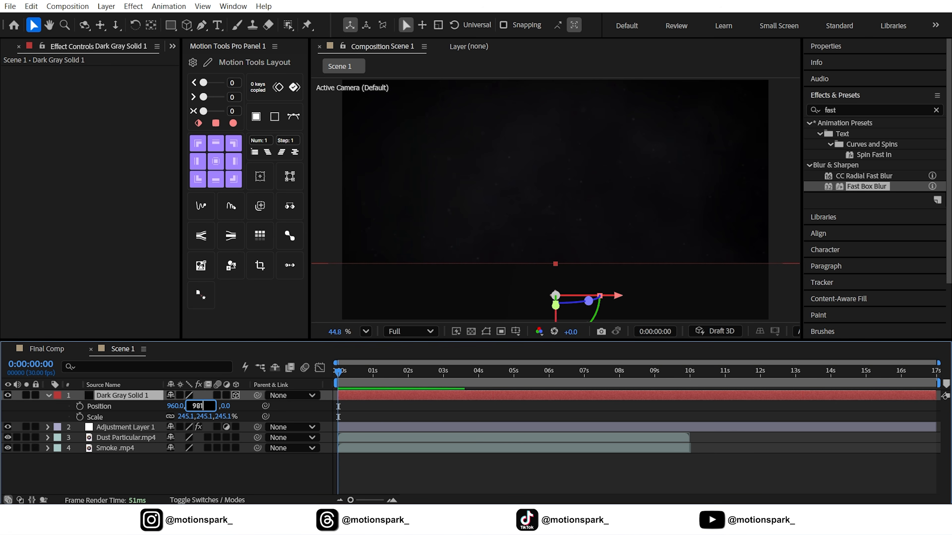
pyautogui.write('1')
pyautogui.press('Return')
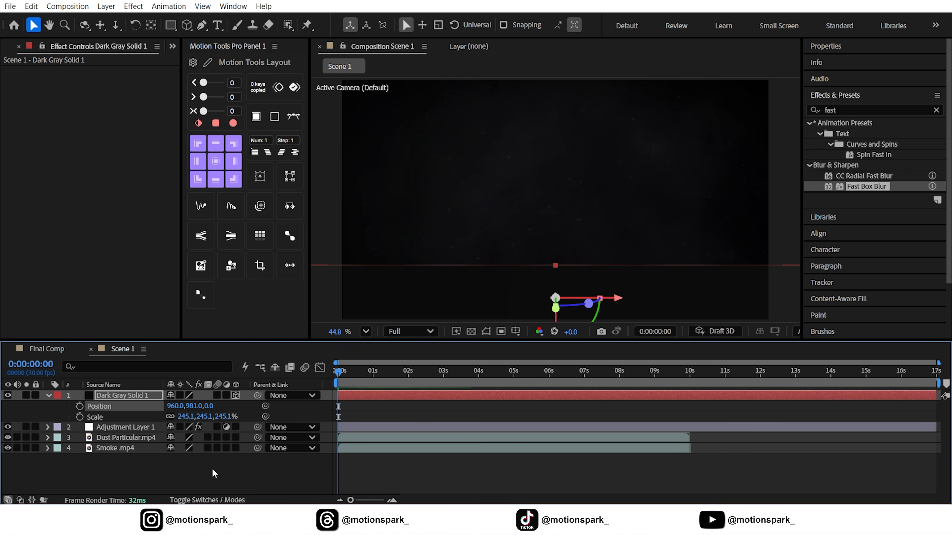
pyautogui.click(197, 470)
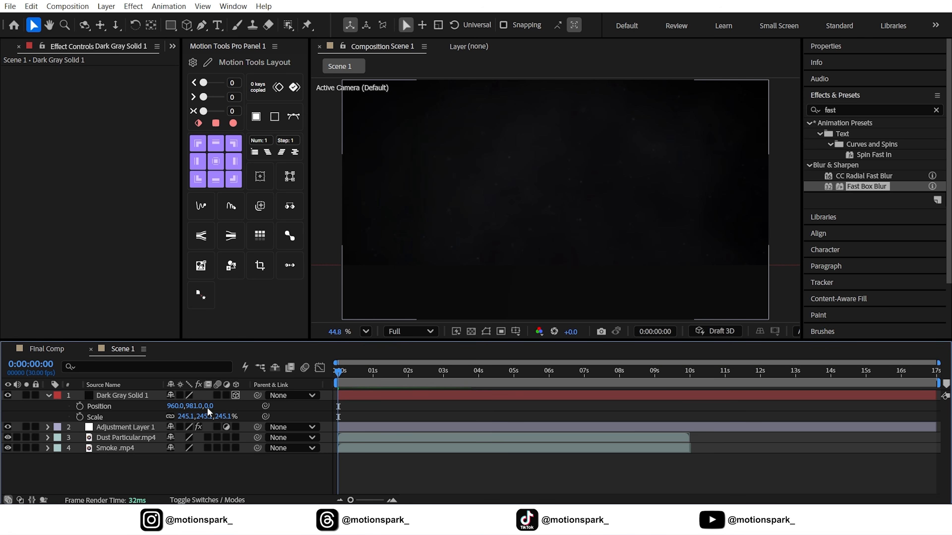
# - Draw a wide rectangular mask across the far edge of the solid floor and invert it
pyautogui.click(171, 25)
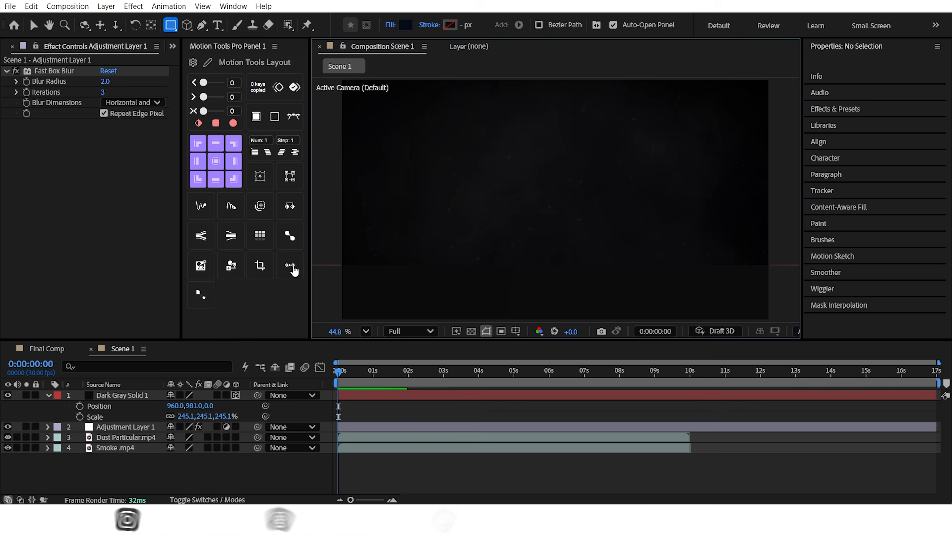
pyautogui.click(128, 396)
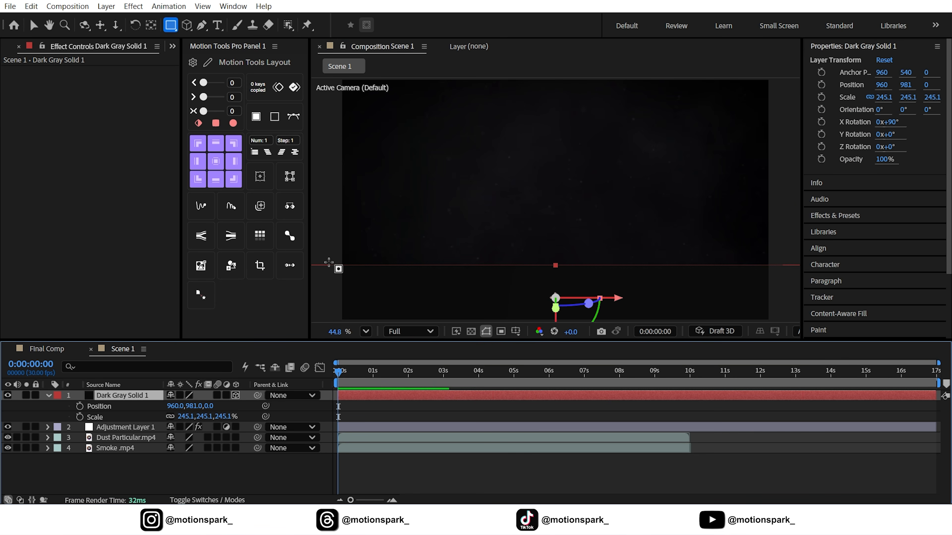
pyautogui.scroll(-2, 369, 264)
pyautogui.moveTo(375, 250); pyautogui.dragTo(433, 244)
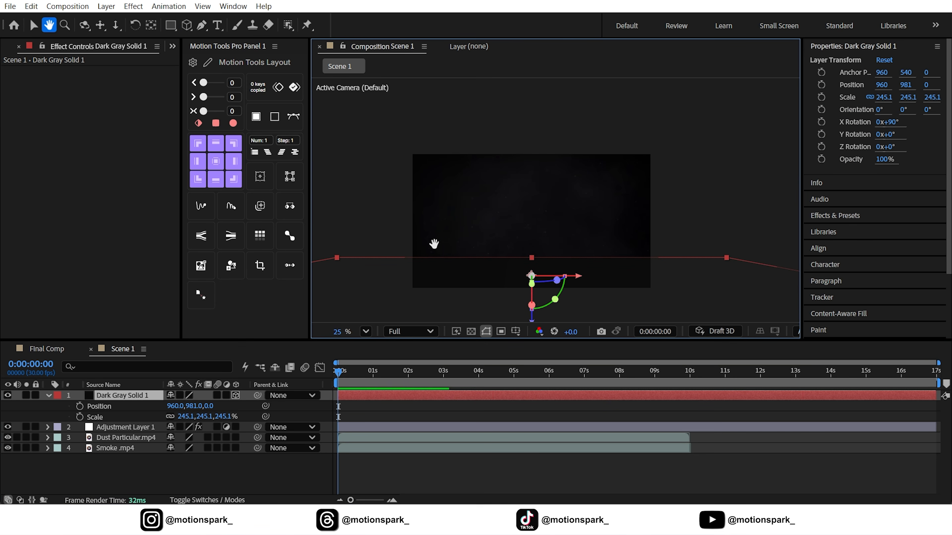
pyautogui.moveTo(324, 242); pyautogui.dragTo(705, 263)
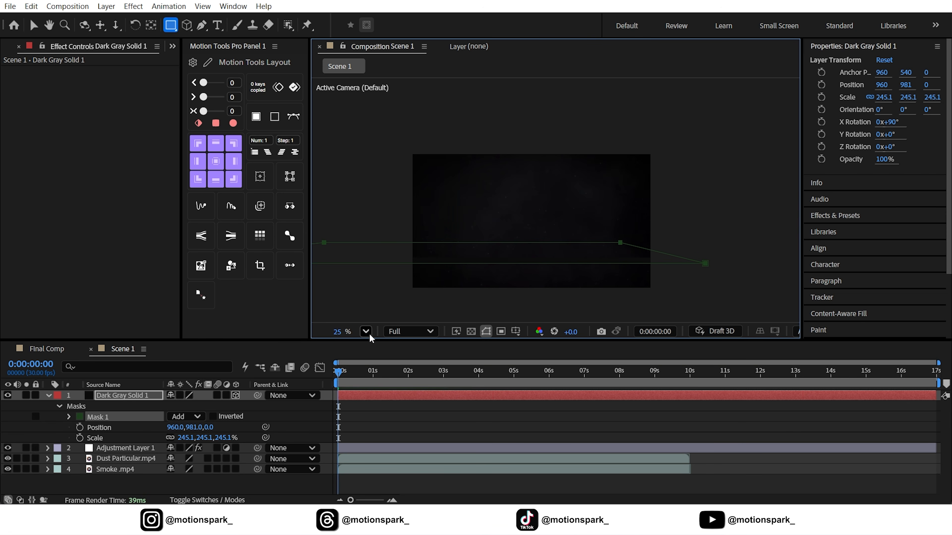
pyautogui.click(365, 331)
pyautogui.click(386, 83)
pyautogui.click(33, 25)
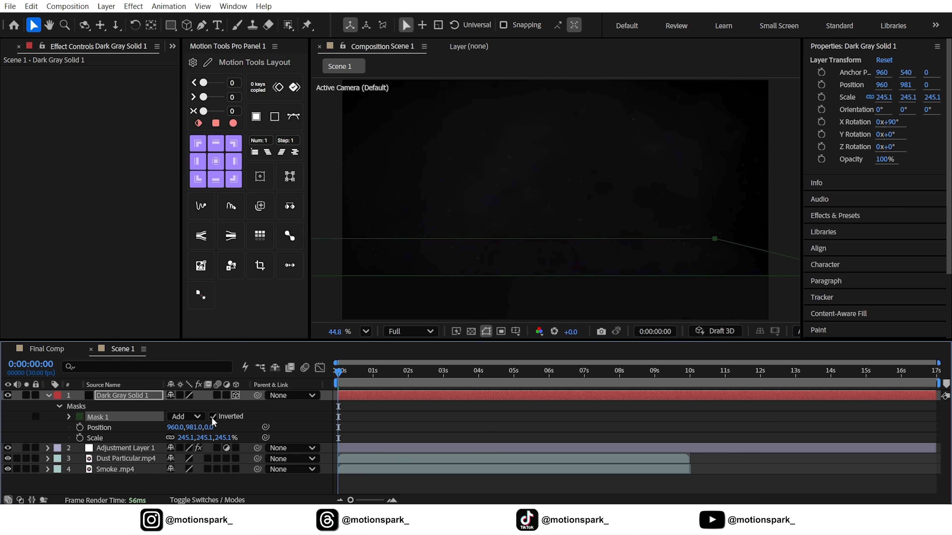
# - Set the floor mask's expansion to -217 pixels and its feather to 257 pixels
pyautogui.click(68, 417)
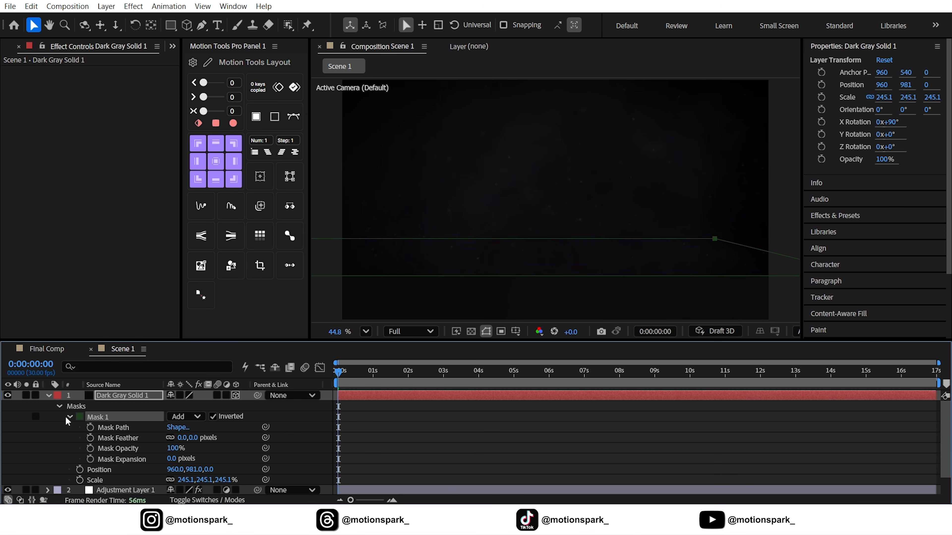
pyautogui.click(171, 459)
pyautogui.write('-27')
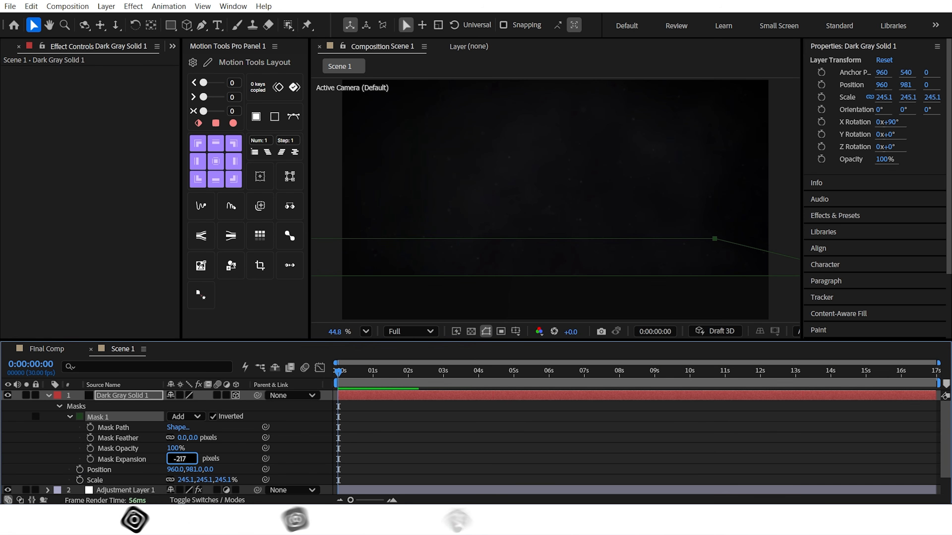
pyautogui.press('Return')
pyautogui.click(156, 438)
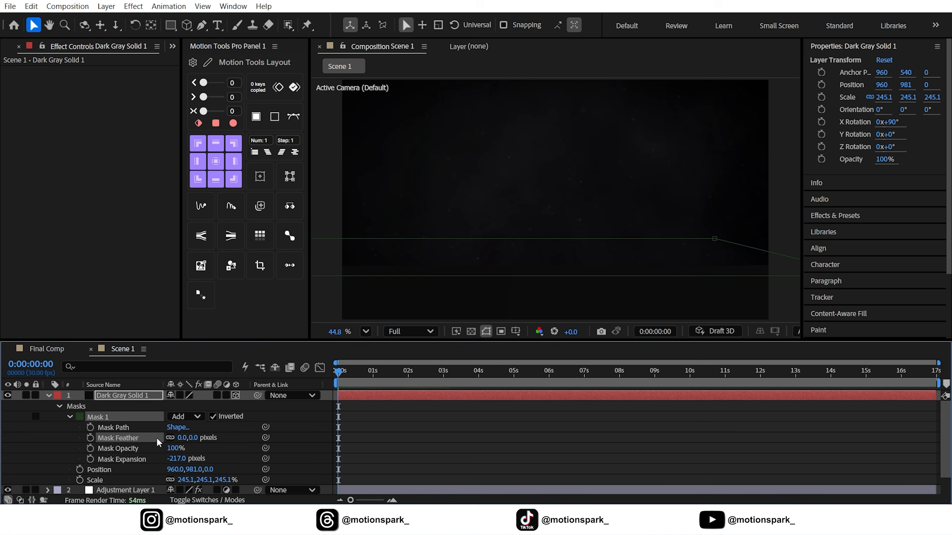
pyautogui.click(182, 438)
pyautogui.write('257')
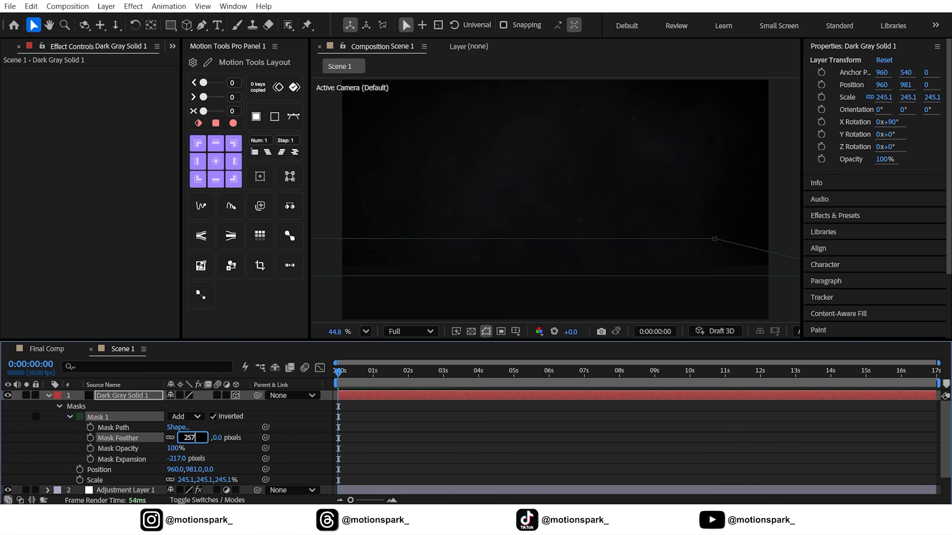
pyautogui.press('Return')
pyautogui.click(303, 426)
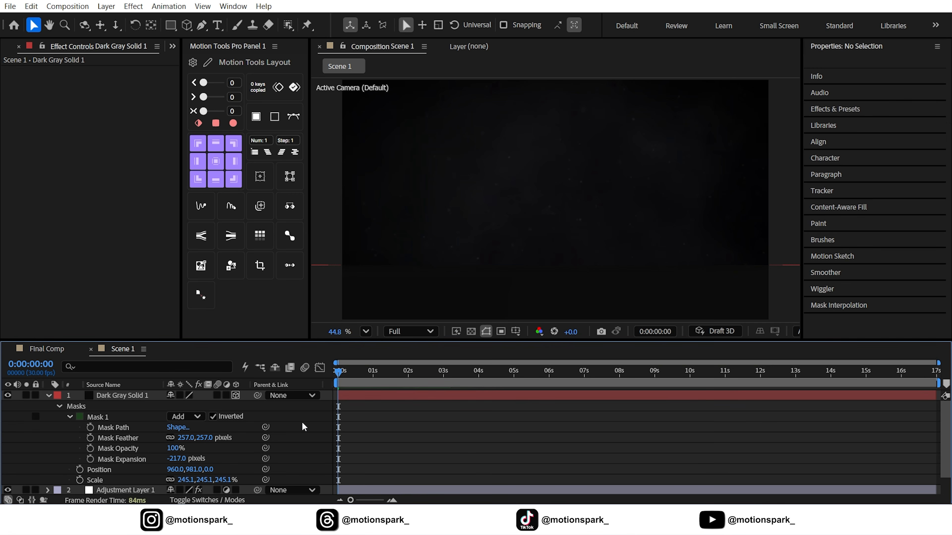
# - Collapse the Dark Gray Solid 1 layer's properties and return the playhead to the start of Scene 1
pyautogui.click(57, 396)
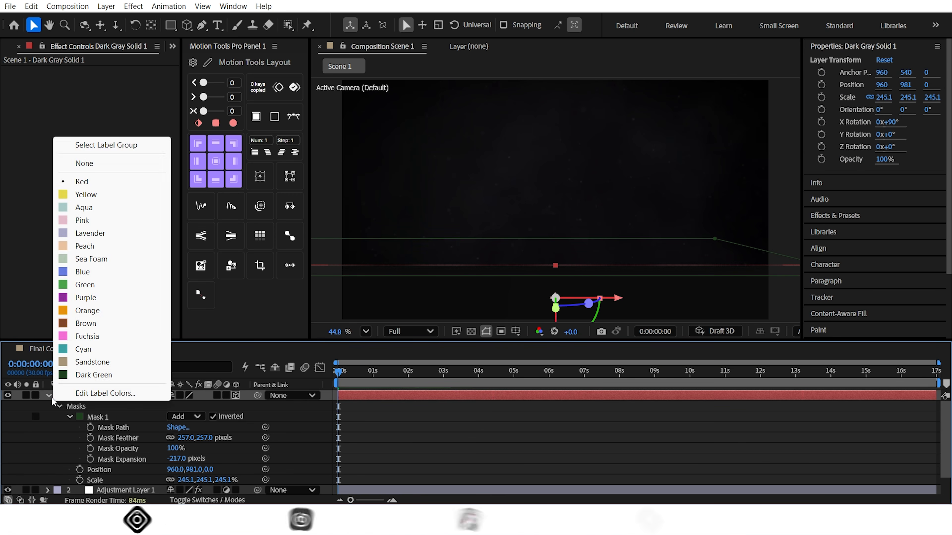
pyautogui.click(49, 396)
pyautogui.click(200, 462)
pyautogui.moveTo(371, 371); pyautogui.dragTo(335, 376)
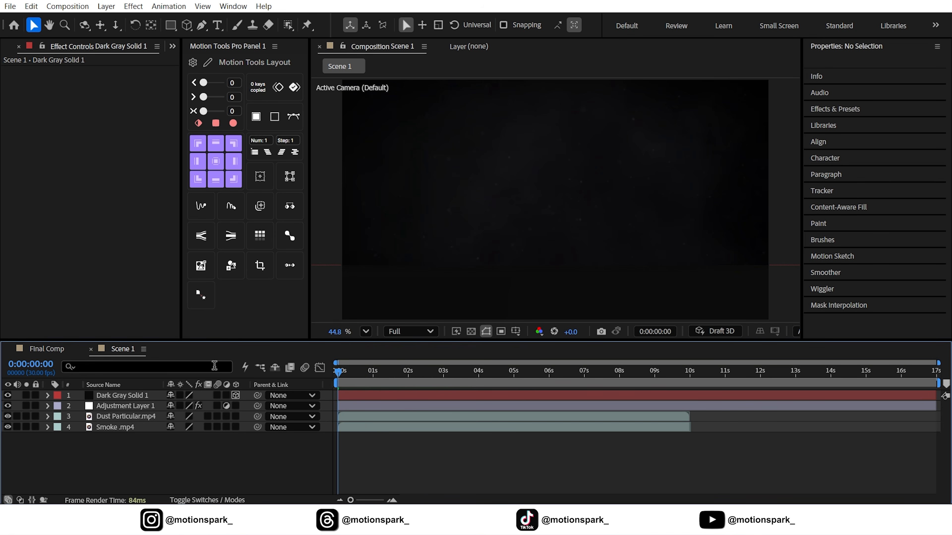
# - Add the red bull energy.glb model above all Scene 1 layers and set its object scale to 200% in the model settings
pyautogui.click(7, 51)
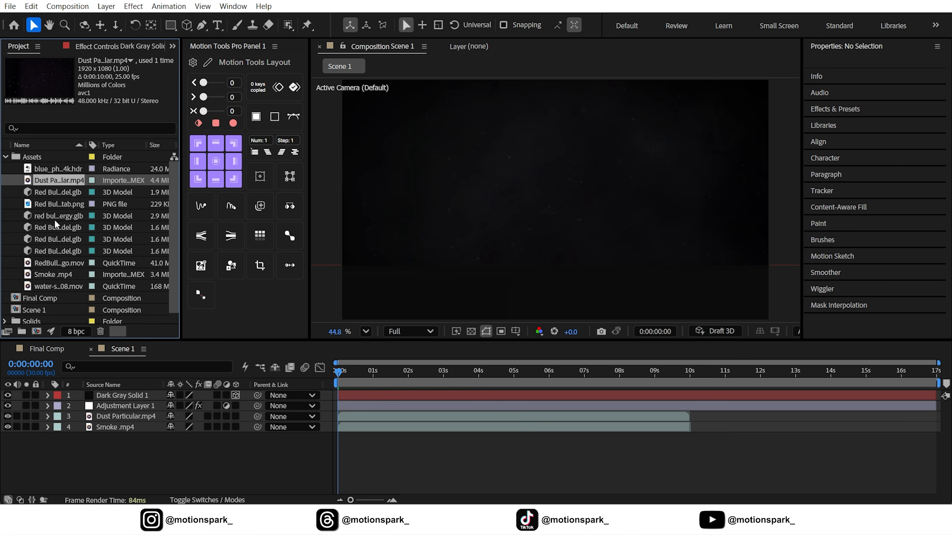
pyautogui.moveTo(53, 218); pyautogui.dragTo(119, 393)
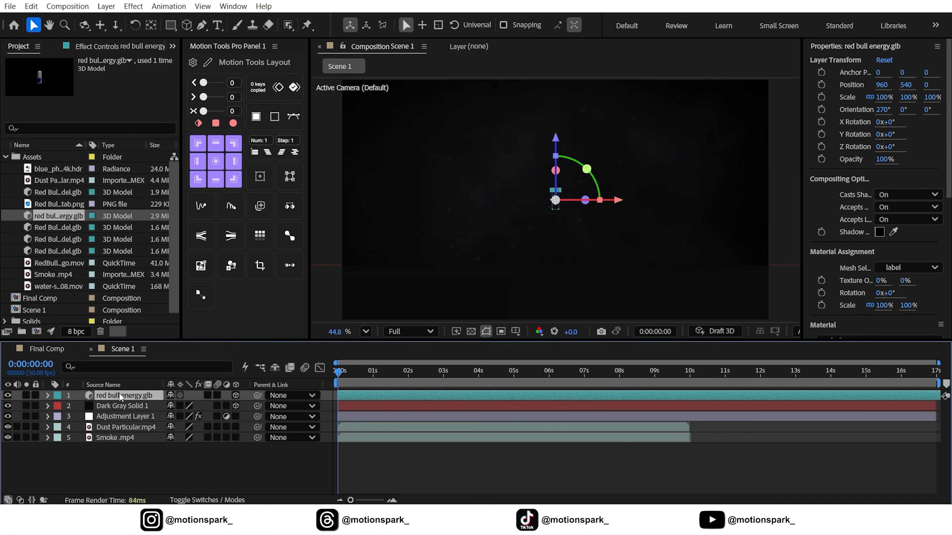
pyautogui.doubleClick(119, 393)
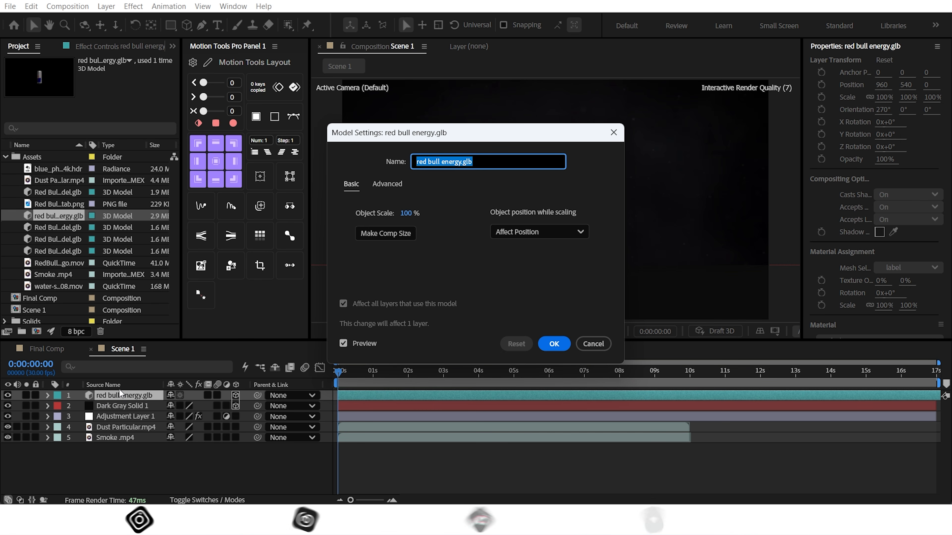
pyautogui.click(388, 241)
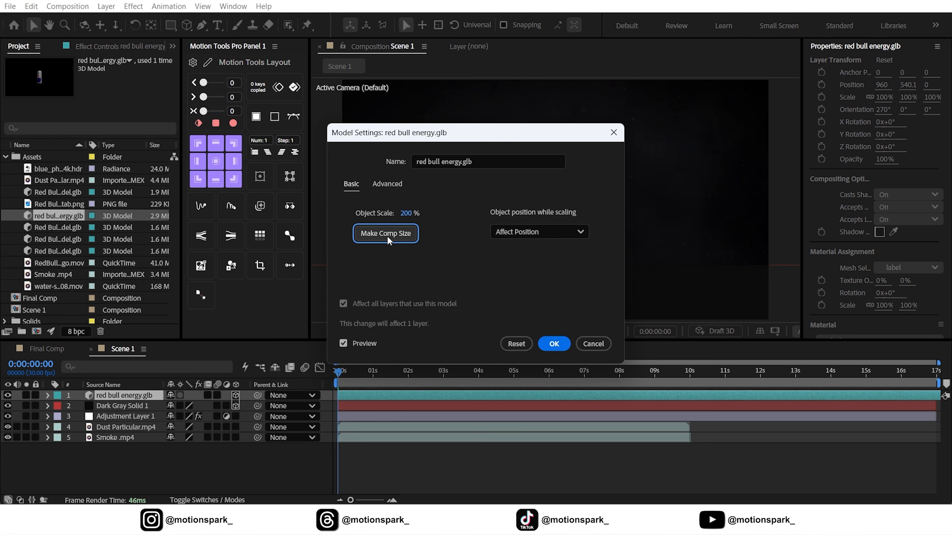
pyautogui.click(554, 344)
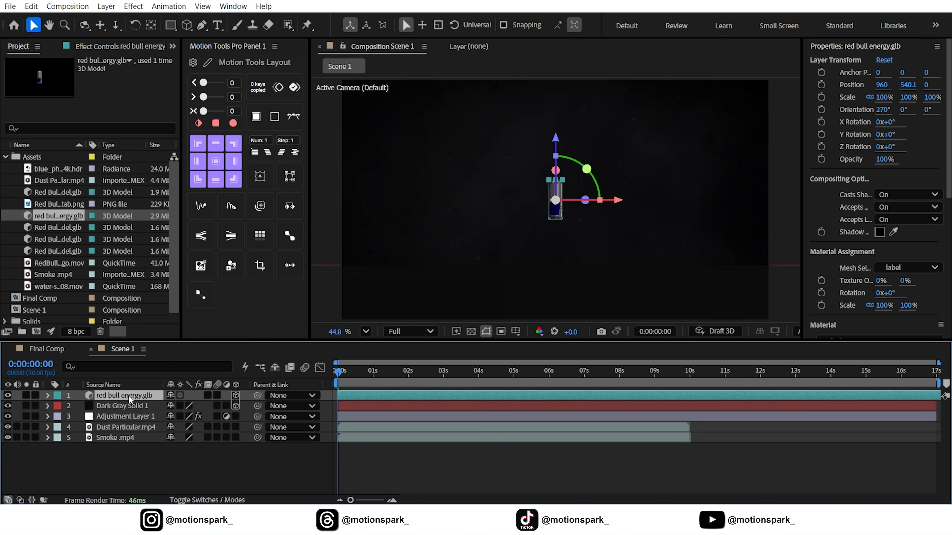
# - Scale the red bull energy.glb layer uniformly to 360%
pyautogui.press('s')
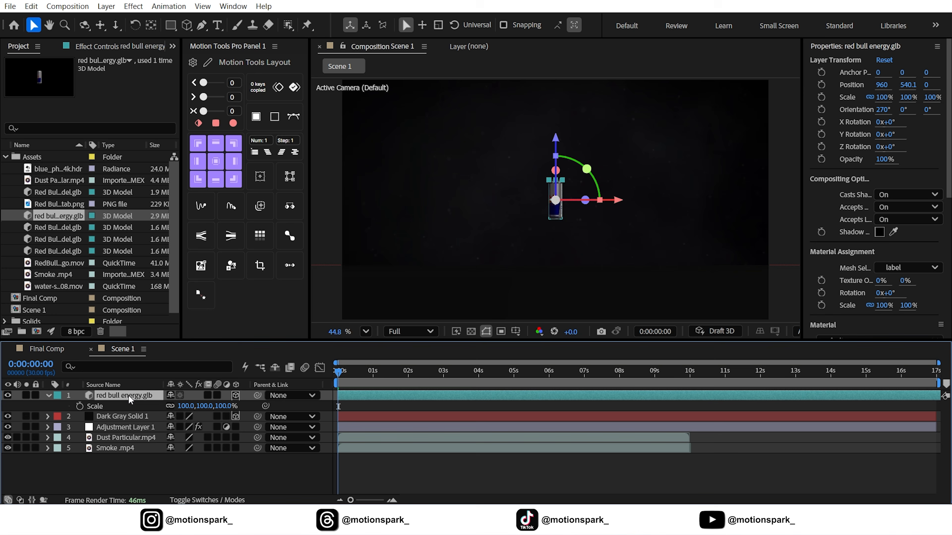
pyautogui.click(185, 405)
pyautogui.write('360')
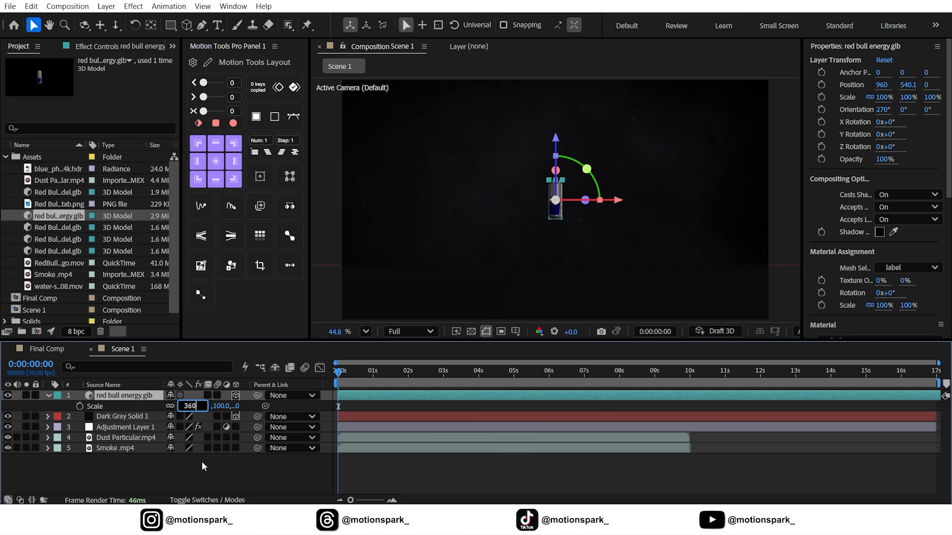
pyautogui.click(203, 466)
# - Lower the can vertically to a Y position of about 668.7 and fit the whole composition in view
pyautogui.click(116, 396)
pyautogui.scroll(3, 556, 196)
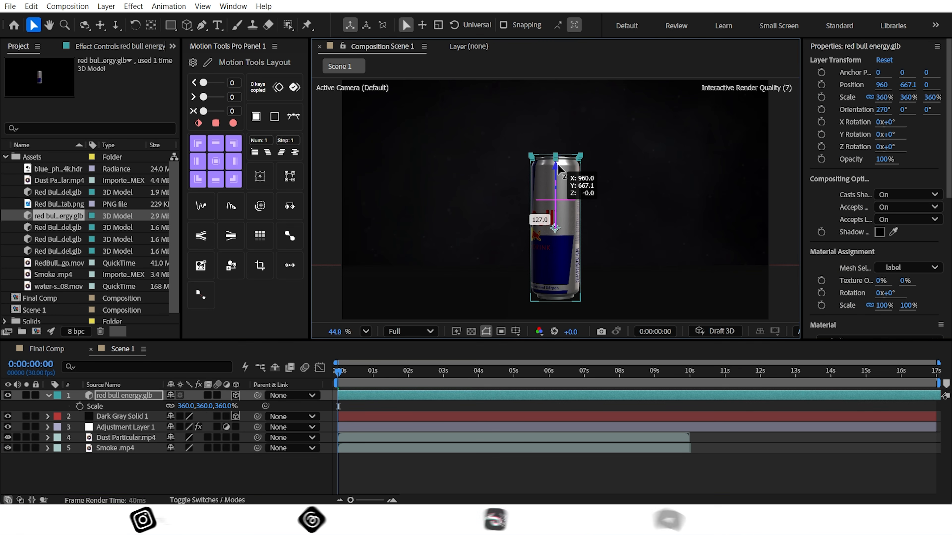
pyautogui.scroll(3, 558, 292)
pyautogui.moveTo(558, 293); pyautogui.dragTo(556, 256)
pyautogui.click(366, 331)
pyautogui.click(386, 83)
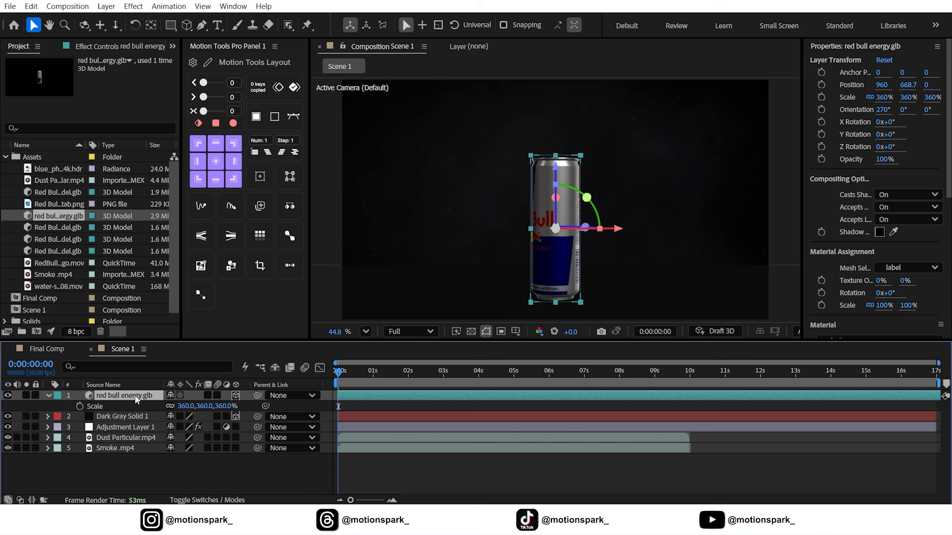
# - Push the can back in depth to a Z position of about 382 and deselect the layer
pyautogui.press('p')
pyautogui.moveTo(215, 406); pyautogui.dragTo(410, 410)
pyautogui.moveTo(450, 409); pyautogui.dragTo(465, 409)
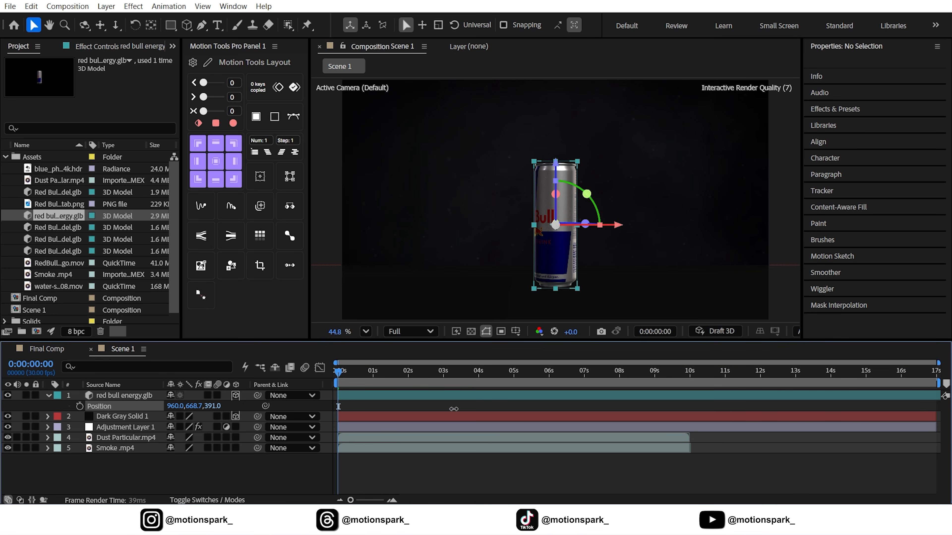
pyautogui.click(263, 468)
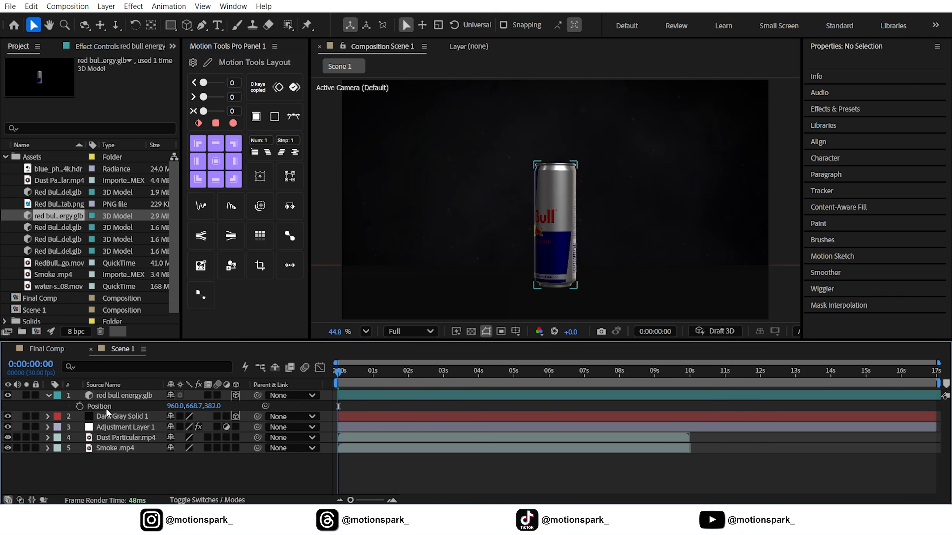
# - Rotate the can about -78° around its vertical axis so the Red Bull logo faces the camera, and deselect it
pyautogui.click(49, 396)
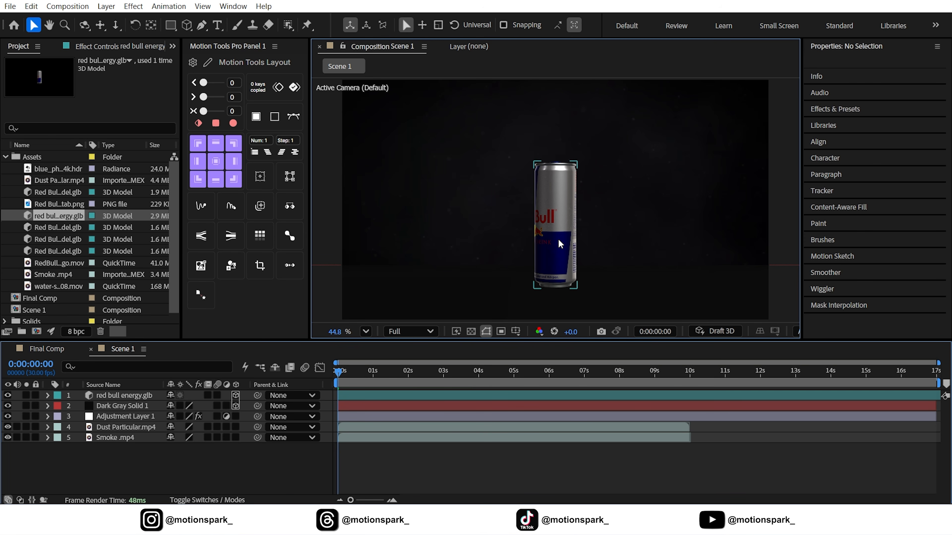
pyautogui.click(564, 229)
pyautogui.moveTo(586, 224); pyautogui.dragTo(533, 224)
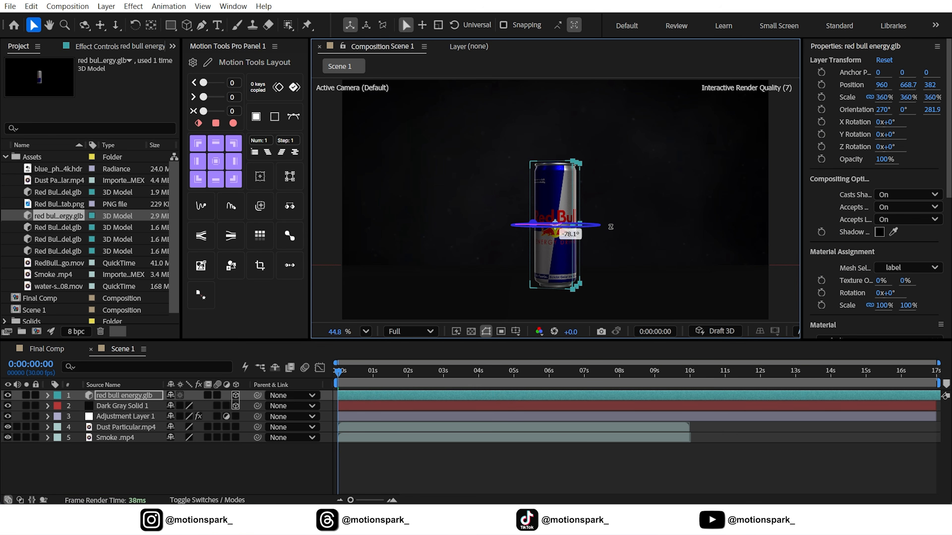
pyautogui.click(273, 473)
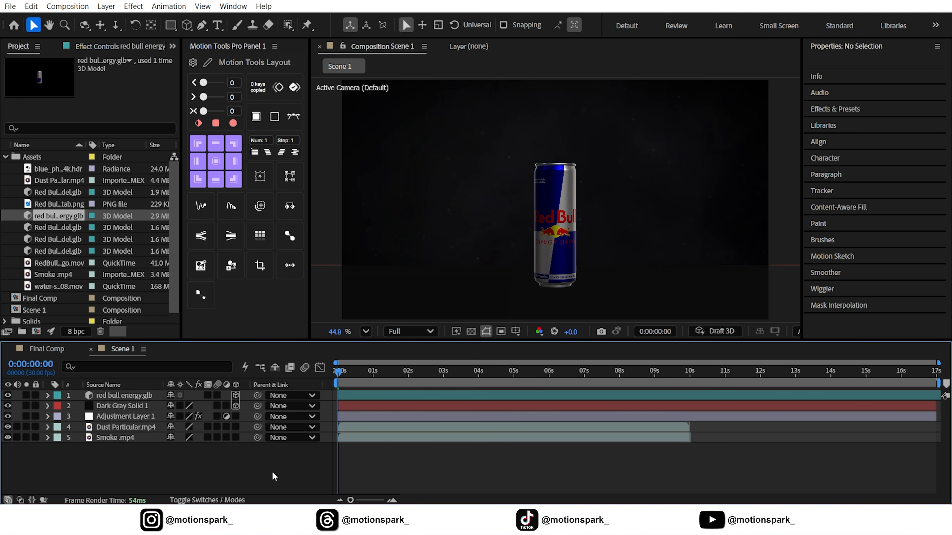
# - Add a white Parallel light to Scene 1 with 100% intensity and shadow casting enabled
pyautogui.rightClick(224, 457)
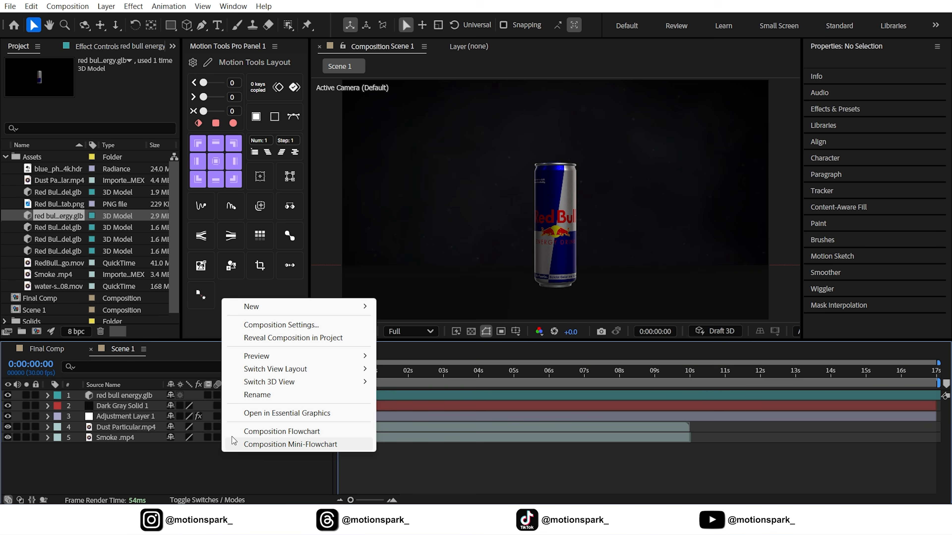
pyautogui.moveTo(256, 308)
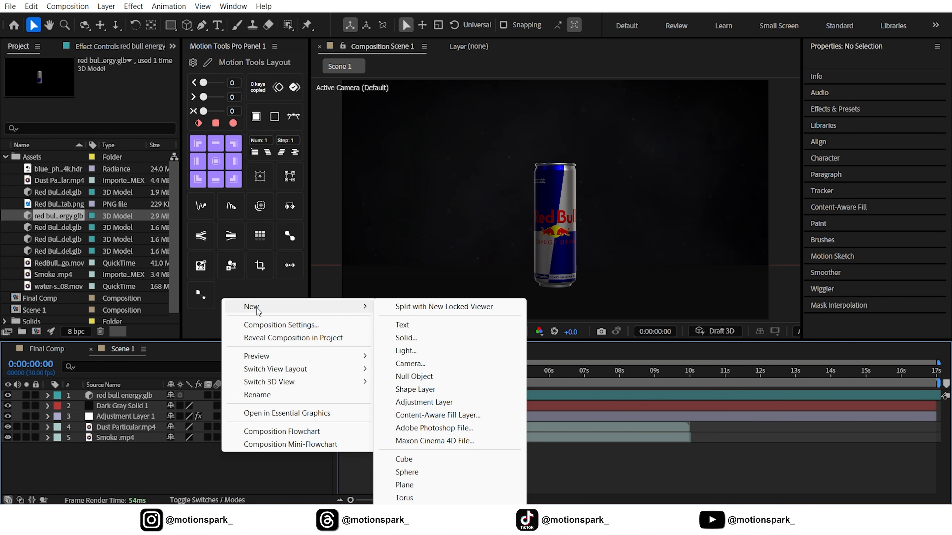
pyautogui.click(420, 352)
pyautogui.moveTo(699, 36); pyautogui.dragTo(728, 36)
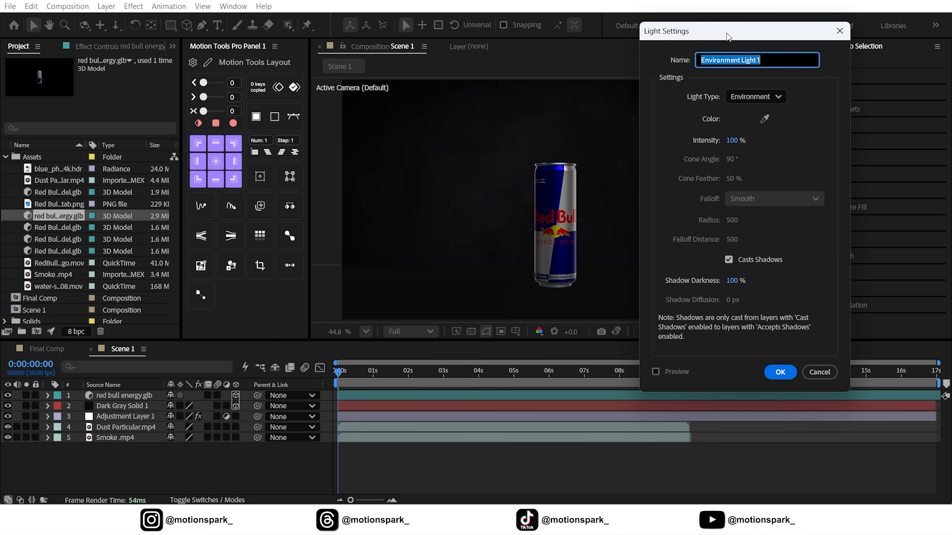
pyautogui.click(749, 98)
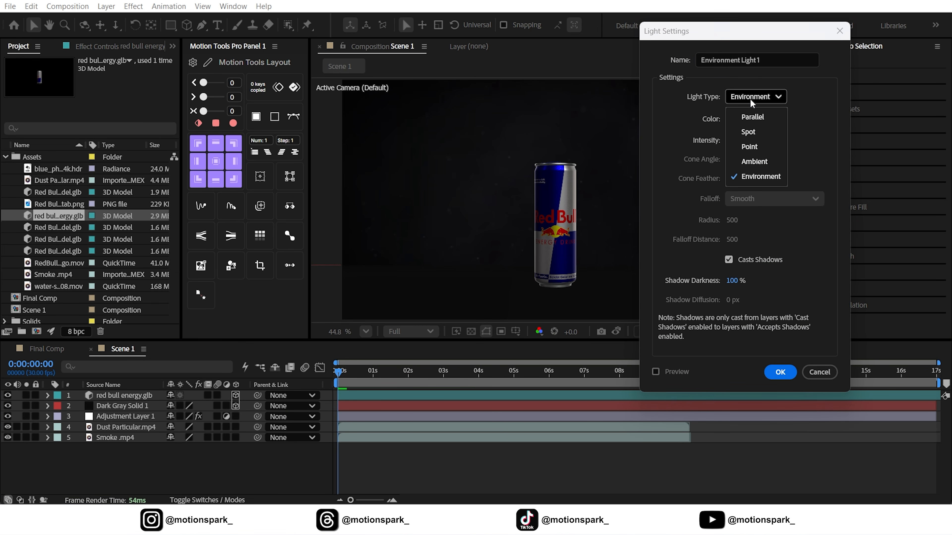
pyautogui.click(748, 118)
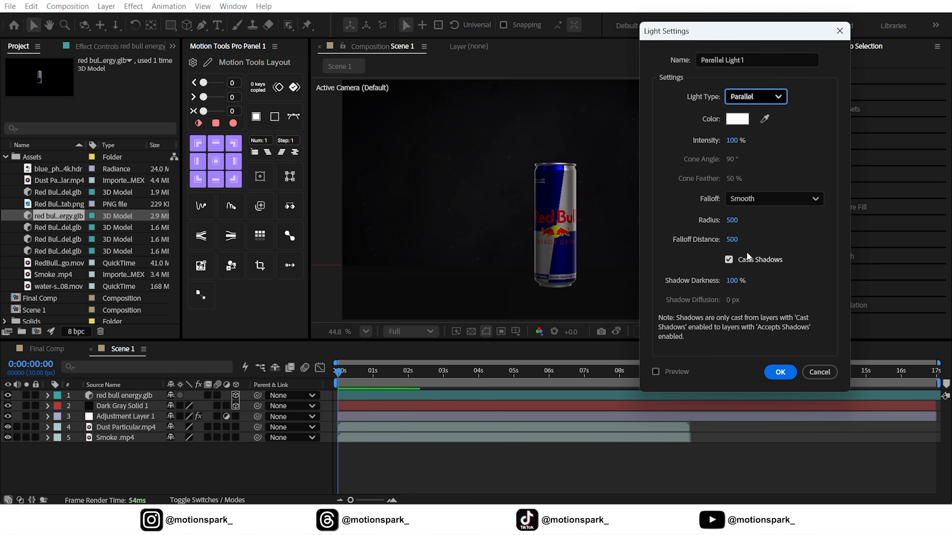
pyautogui.click(780, 372)
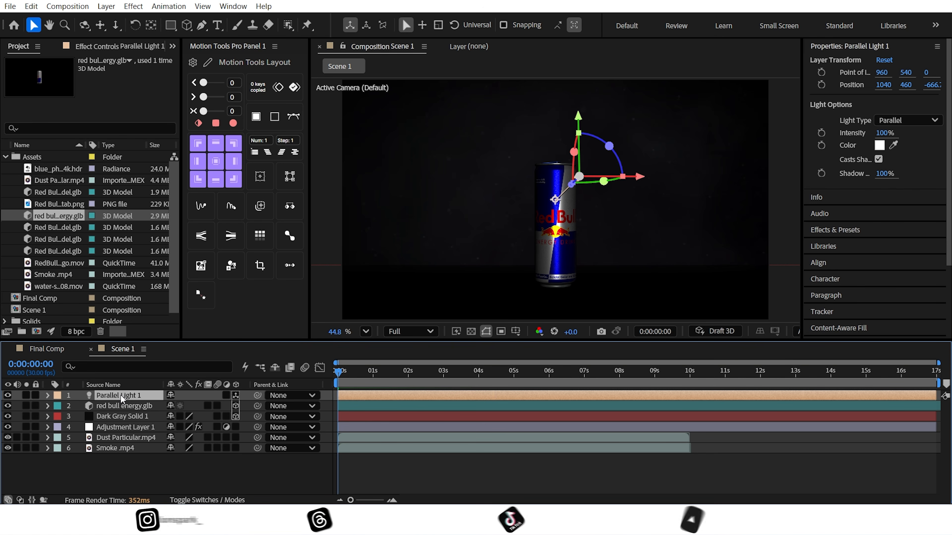
# - Move Parallel Light 1 to a position of about 1585, 469, 121.3 so it lights the can's right edge
pyautogui.click(47, 395)
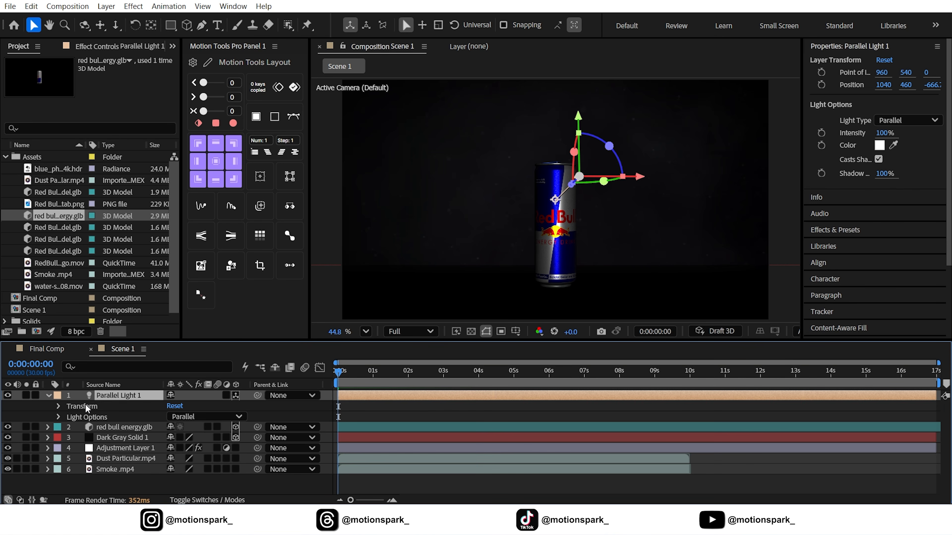
pyautogui.click(60, 407)
pyautogui.moveTo(184, 427)
pyautogui.mouseDown()
pyautogui.moveTo(510, 430)
pyautogui.moveTo(200, 428)
pyautogui.mouseUp()
pyautogui.moveTo(220, 427); pyautogui.dragTo(290, 428)
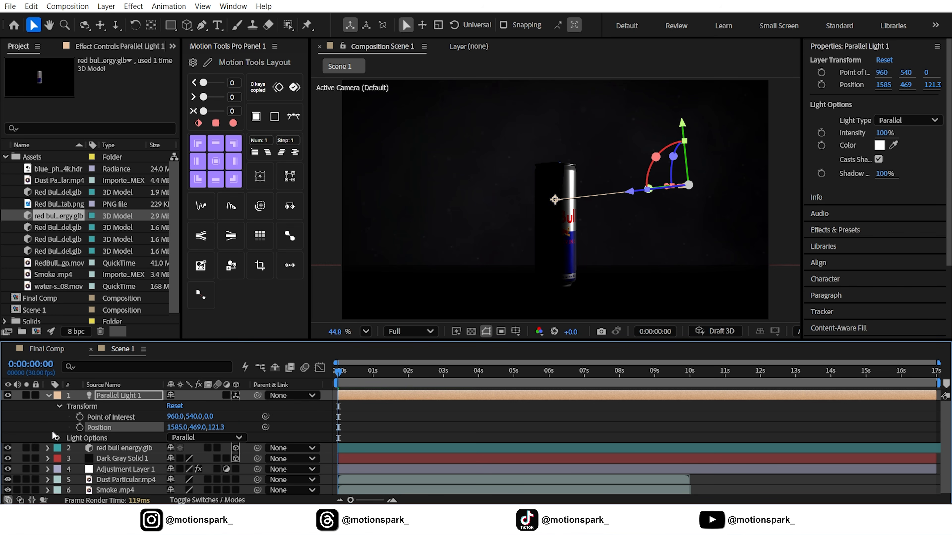
# - Keyframe Parallel Light 1's position at 0 and 2 seconds, with the first keyframe's Z position at about 10961.3
pyautogui.click(80, 428)
pyautogui.click(408, 381)
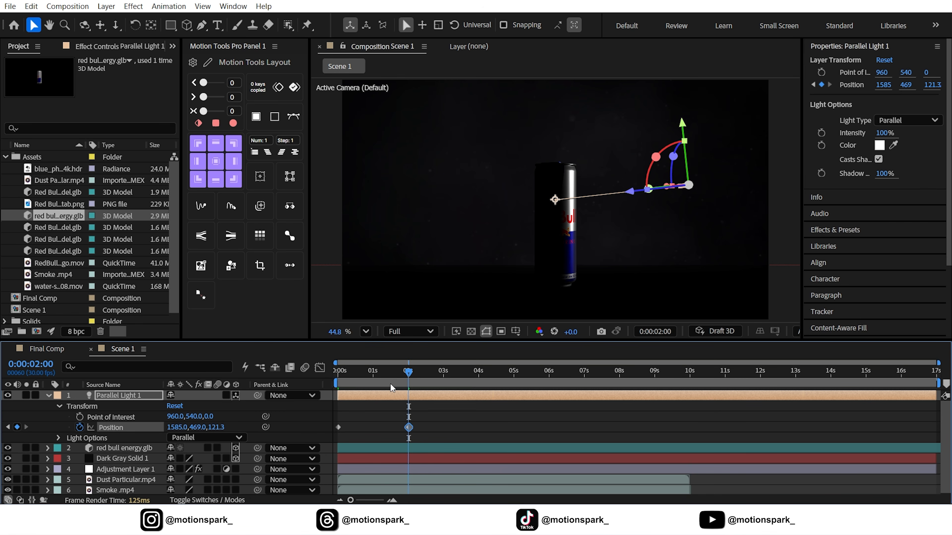
pyautogui.moveTo(390, 373); pyautogui.dragTo(317, 375)
pyautogui.moveTo(220, 431); pyautogui.dragTo(886, 417)
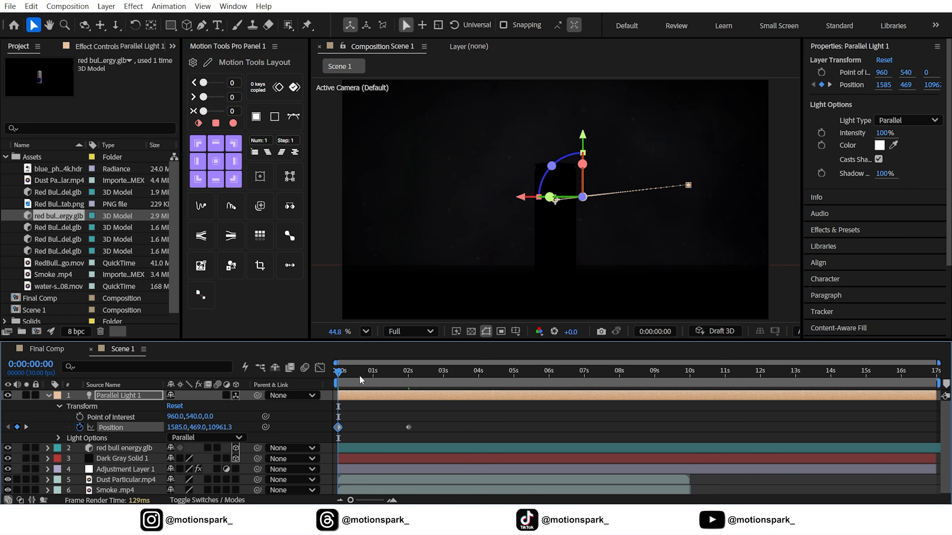
pyautogui.click(312, 426)
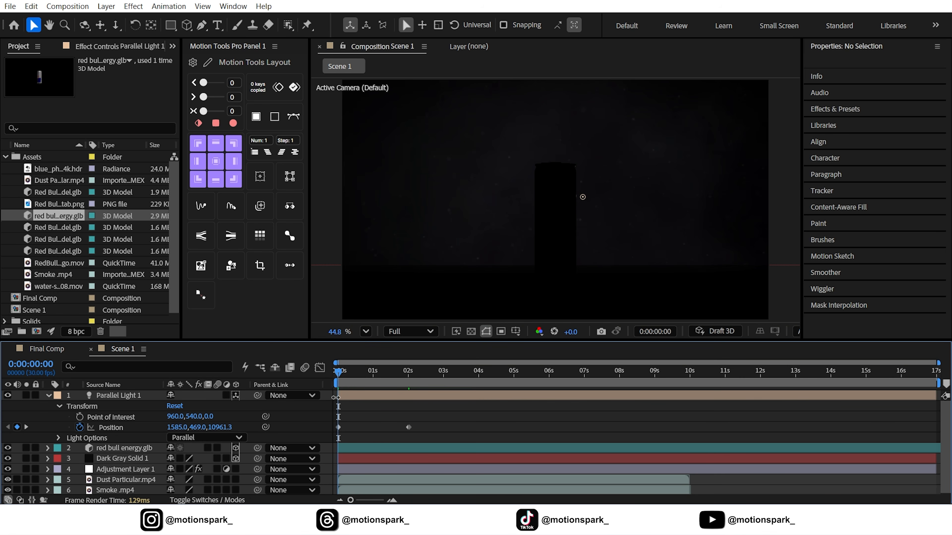
pyautogui.moveTo(340, 373)
pyautogui.mouseDown()
pyautogui.moveTo(407, 379)
pyautogui.moveTo(335, 380)
pyautogui.mouseUp()
# - Add a second white Parallel light to Scene 1 with 100% intensity and shadow casting enabled
pyautogui.click(106, 6)
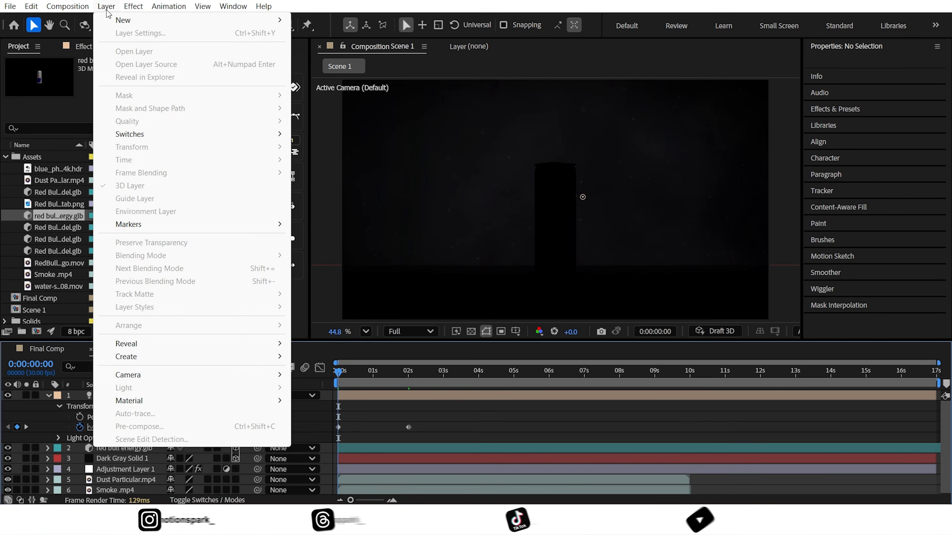
pyautogui.moveTo(124, 20)
pyautogui.click(321, 45)
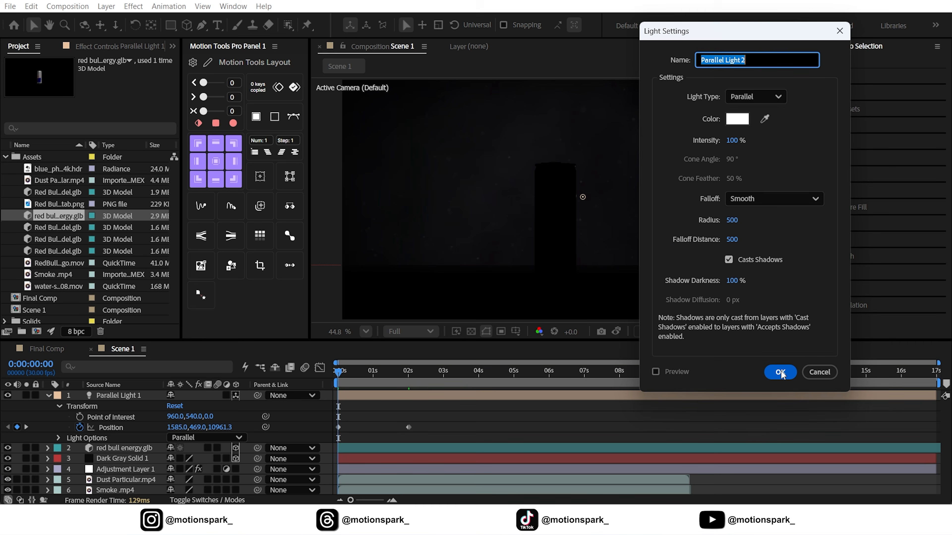
pyautogui.click(778, 370)
# - Move Parallel Light 2 to a position of about 321, 460, 16.3 to light the can's left edge, checking it at 2 seconds
pyautogui.click(47, 395)
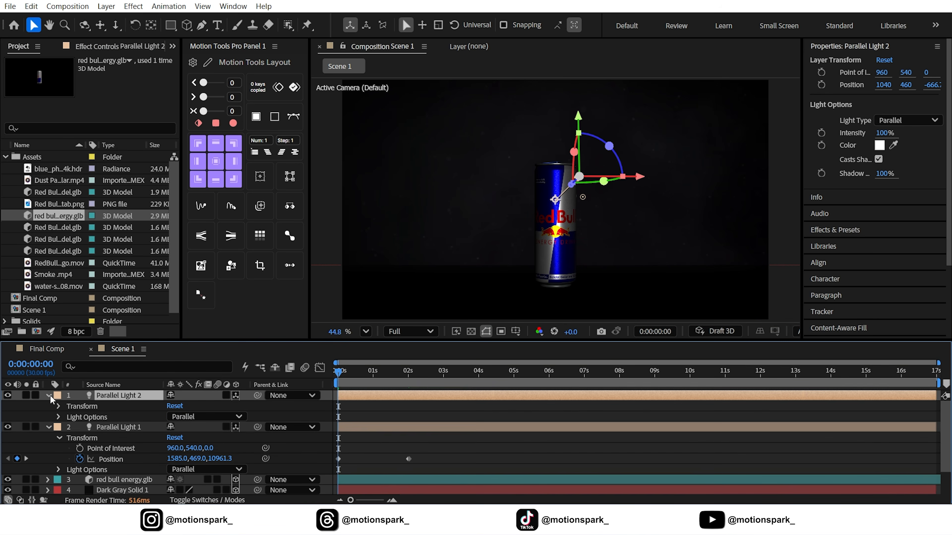
pyautogui.click(60, 406)
pyautogui.moveTo(176, 428); pyautogui.dragTo(131, 429)
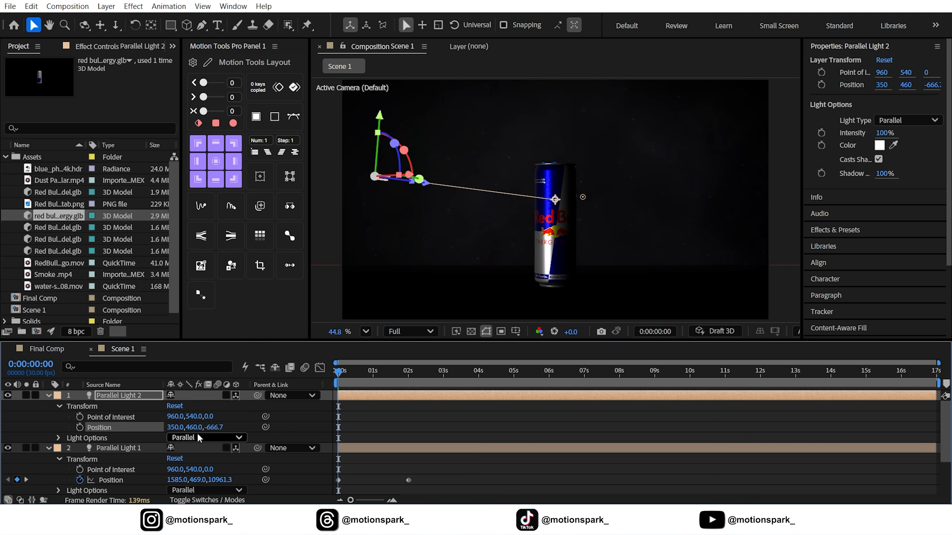
pyautogui.moveTo(216, 428); pyautogui.dragTo(415, 385)
pyautogui.click(26, 480)
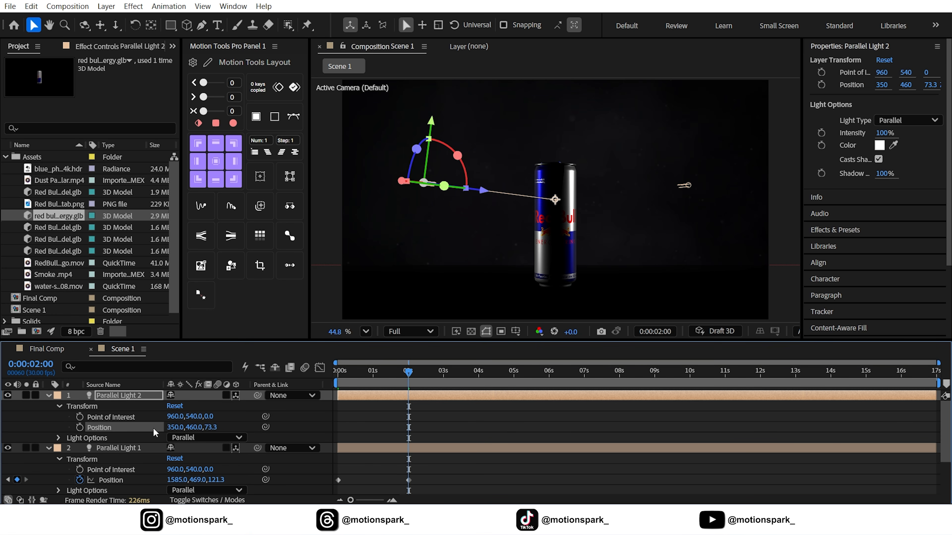
pyautogui.moveTo(213, 427); pyautogui.dragTo(157, 428)
# - Keyframe Parallel Light 2's position at 2 seconds and set its Z position to about 6596.3 at the composition start
pyautogui.click(80, 428)
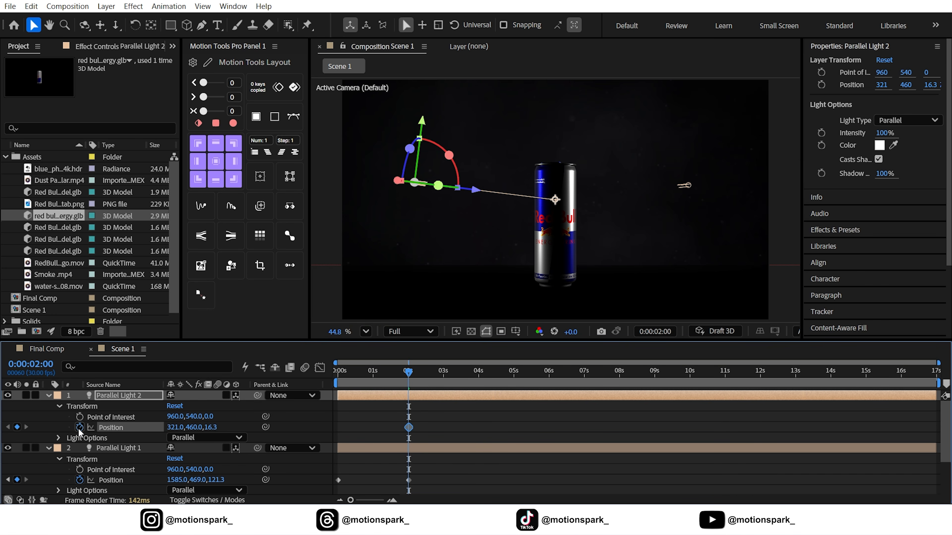
pyautogui.press('Home')
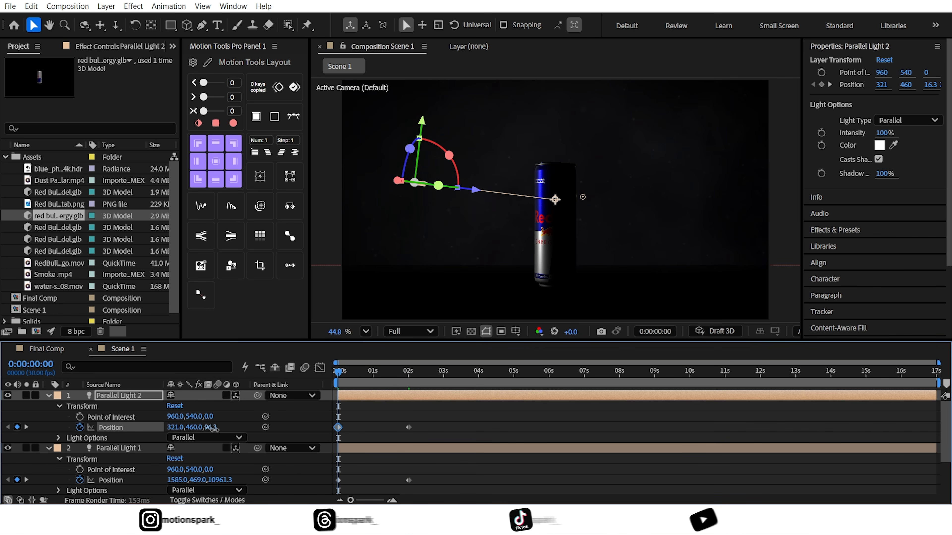
pyautogui.moveTo(215, 427); pyautogui.dragTo(519, 429)
# - Apply Easy Ease In to both parallel lights' position keyframes at 2 seconds and deselect the layers
pyautogui.scroll(-1, 459, 427)
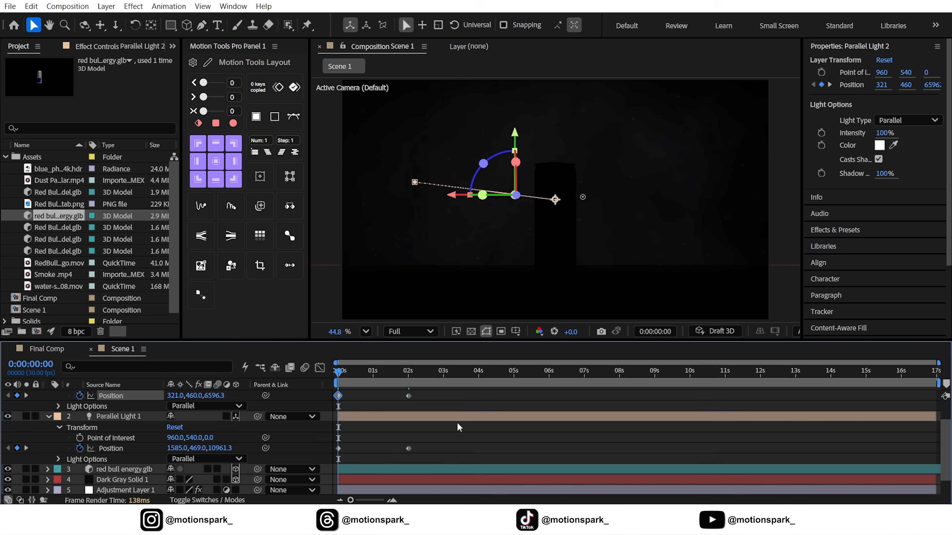
pyautogui.moveTo(442, 459); pyautogui.dragTo(400, 392)
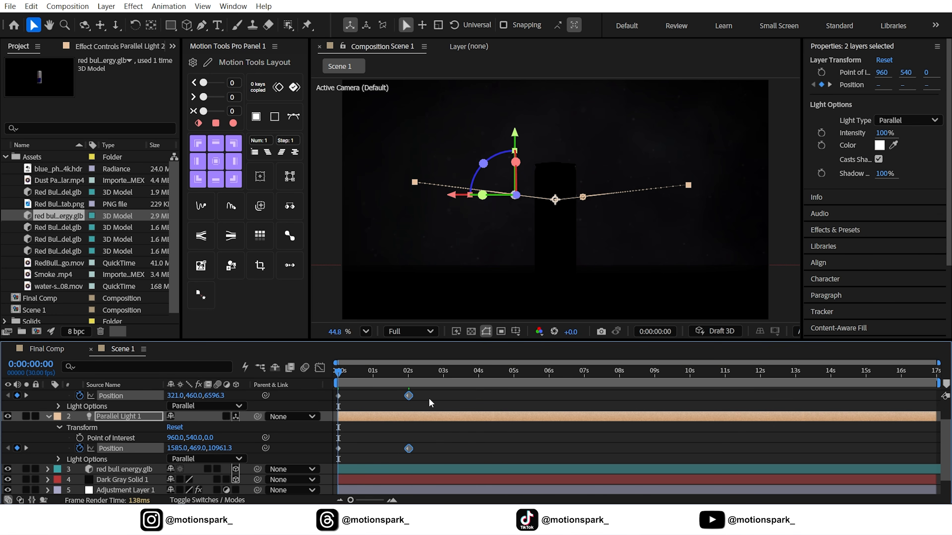
pyautogui.rightClick(409, 396)
pyautogui.moveTo(469, 389)
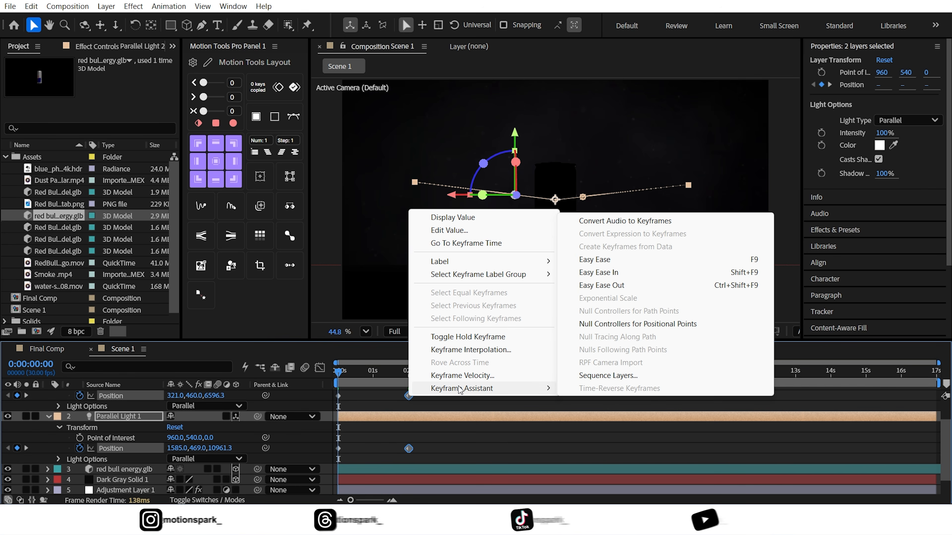
pyautogui.click(615, 272)
pyautogui.moveTo(347, 375); pyautogui.dragTo(298, 385)
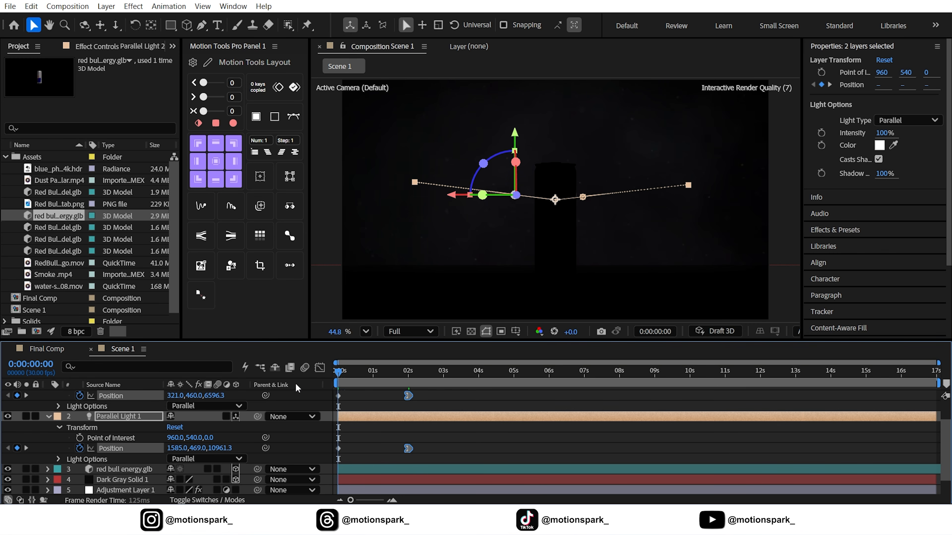
pyautogui.click(312, 449)
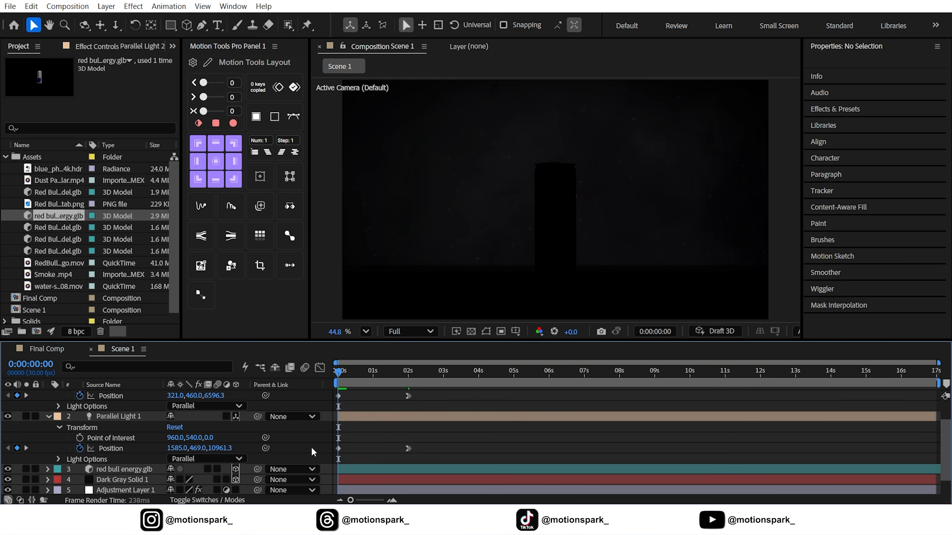
# - Preview the light animation on the can and collapse the properties of both parallel light layers
pyautogui.press('space')
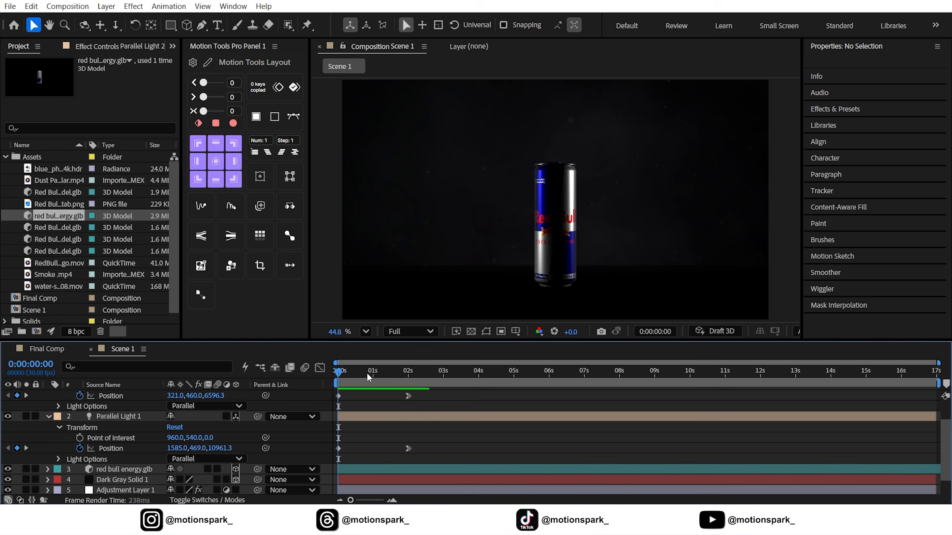
pyautogui.press('space')
pyautogui.scroll(2, 121, 411)
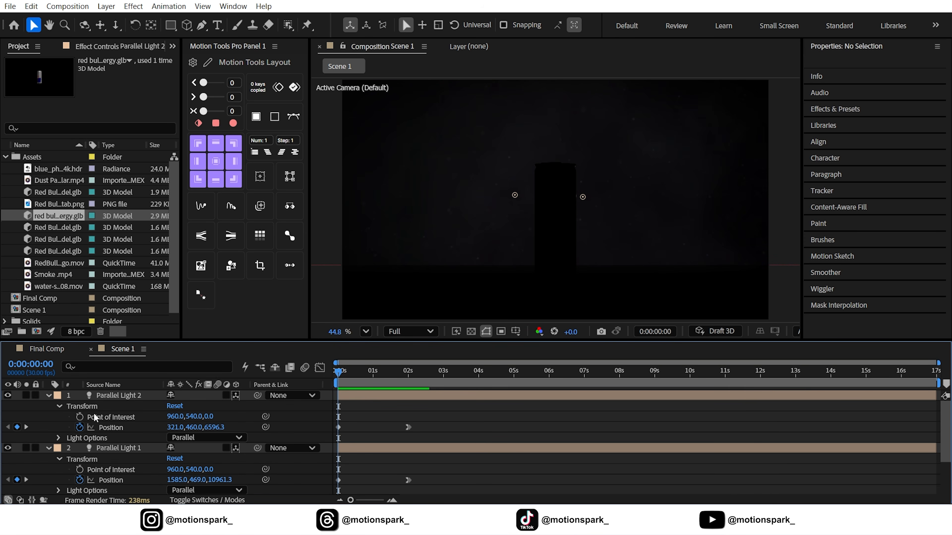
pyautogui.click(49, 396)
pyautogui.click(49, 406)
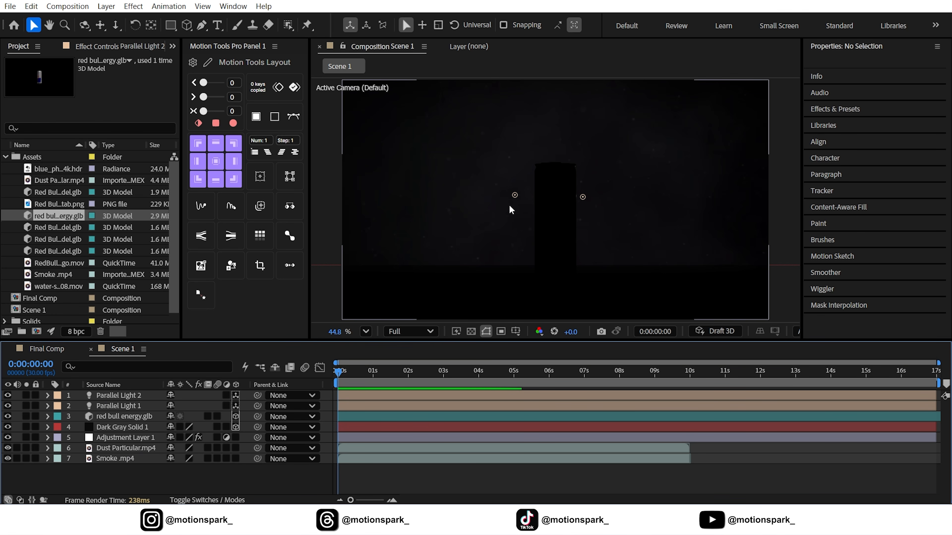
# - Add a white (FFFFFF) solid layer of 1920 x 1080 px to Scene 1
pyautogui.rightClick(180, 474)
pyautogui.moveTo(215, 328)
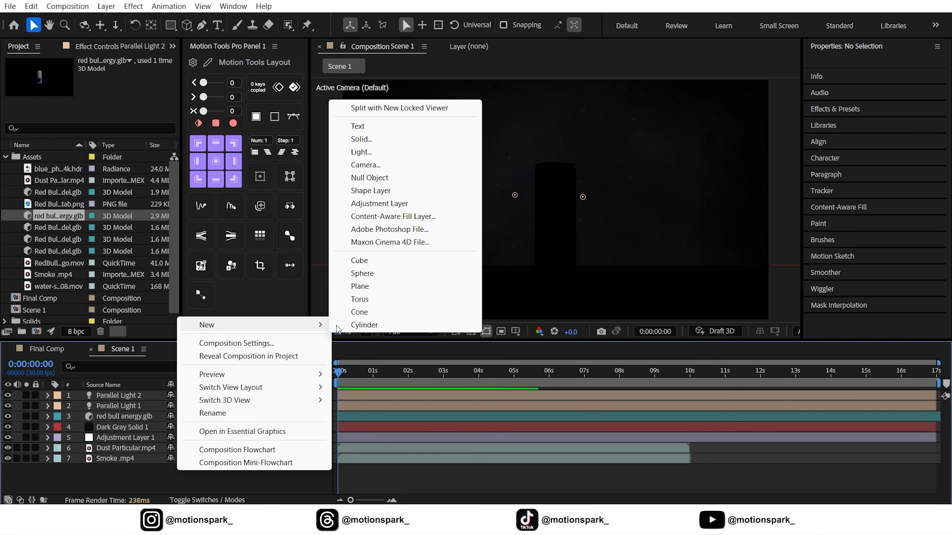
pyautogui.click(361, 139)
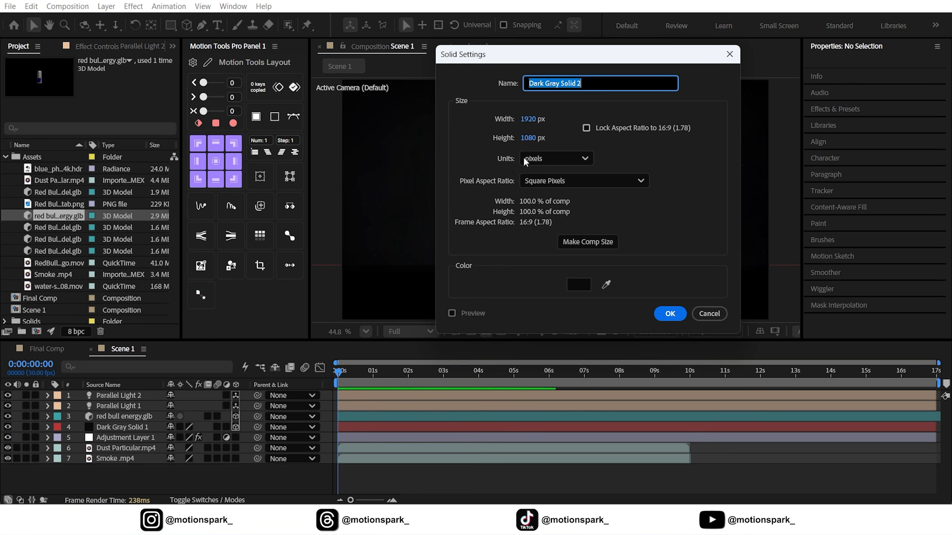
pyautogui.click(582, 283)
pyautogui.moveTo(655, 116); pyautogui.dragTo(527, 50)
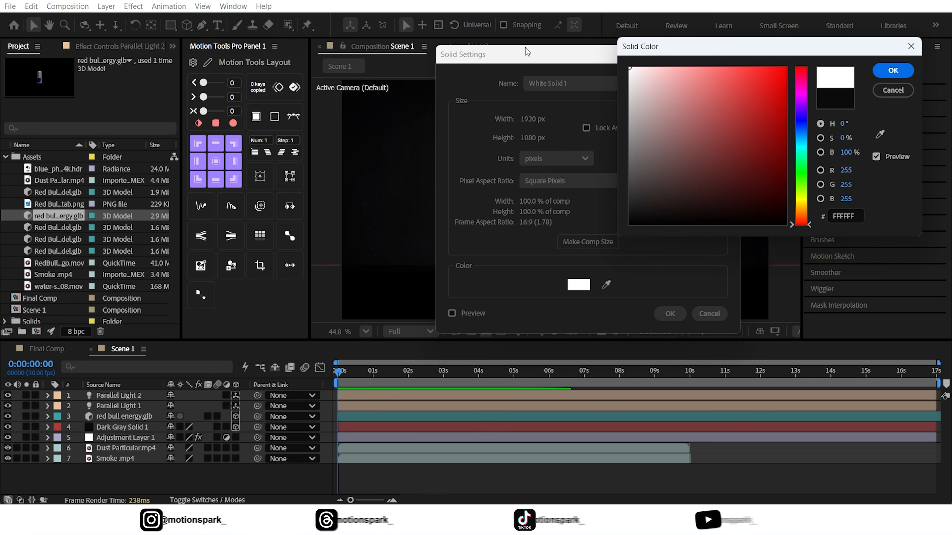
pyautogui.click(893, 71)
pyautogui.click(670, 313)
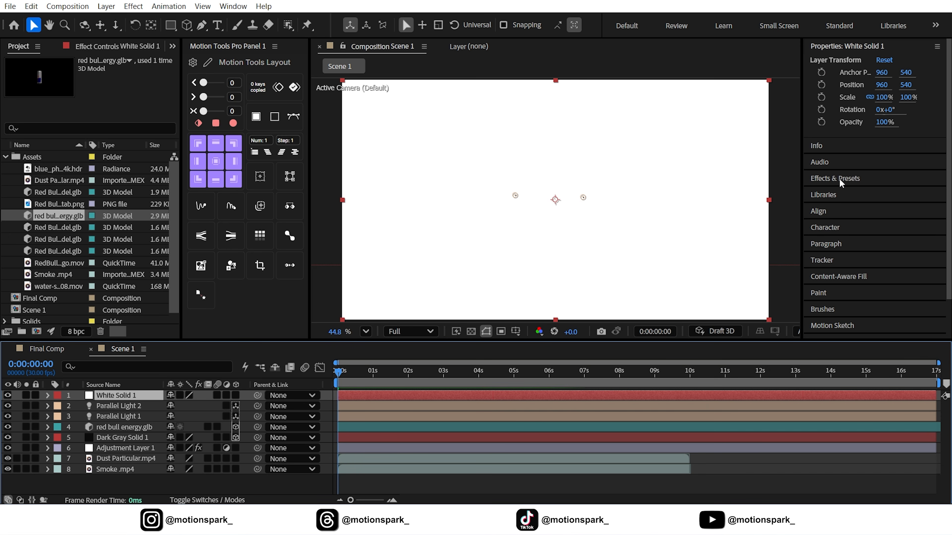
# - Find the CC Ball Action effect and apply it to the White Solid 1 layer
pyautogui.click(839, 179)
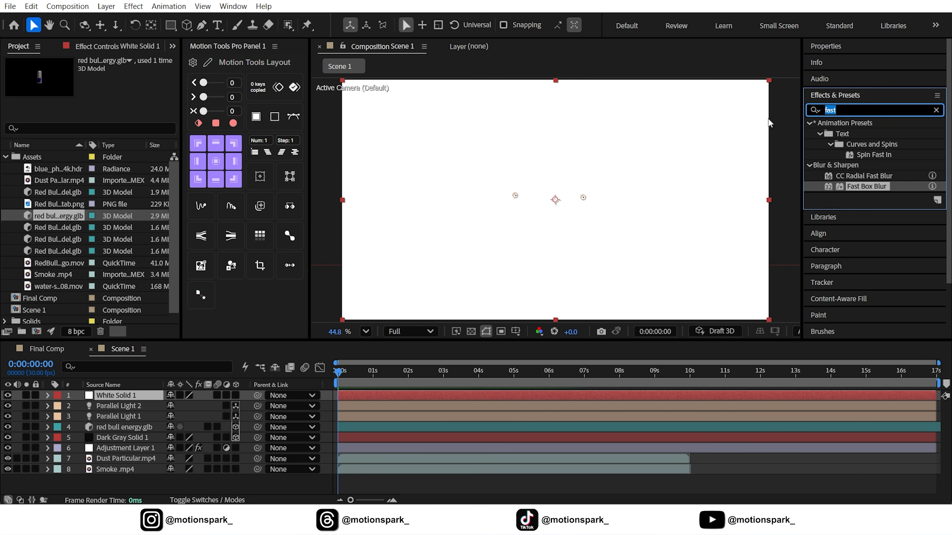
pyautogui.write('cc ball')
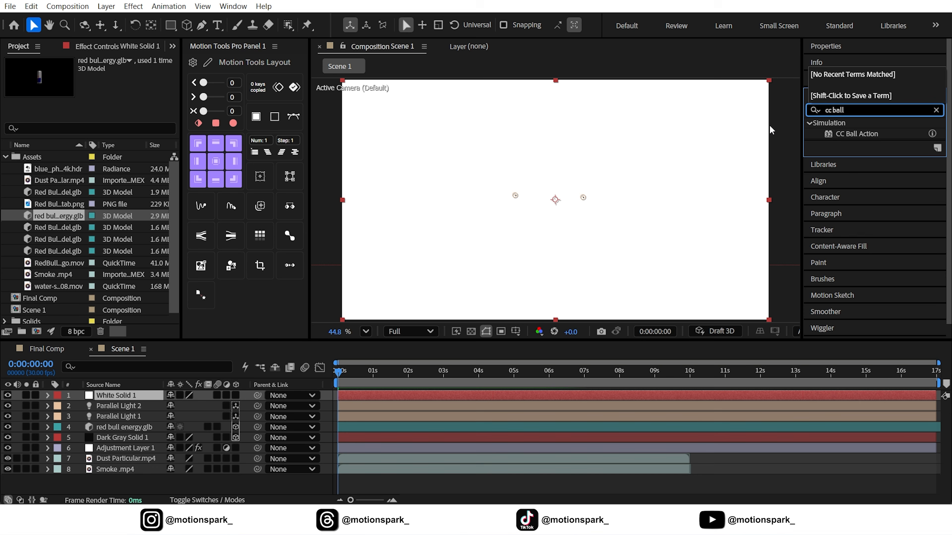
pyautogui.moveTo(851, 137); pyautogui.dragTo(115, 391)
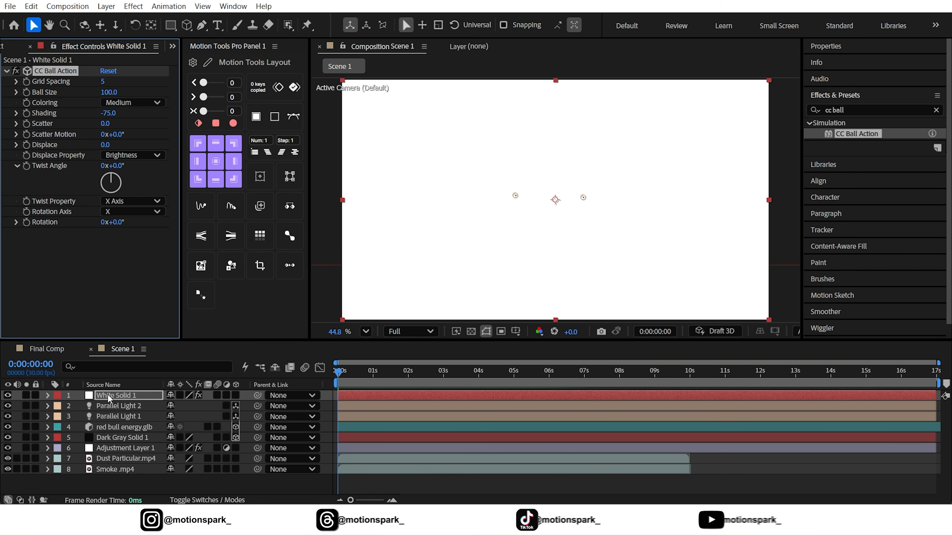
# - Set CC Ball Action's Grid Spacing to 2, Ball Size to 14 and Scatter to 800 on the white solid
pyautogui.click(107, 82)
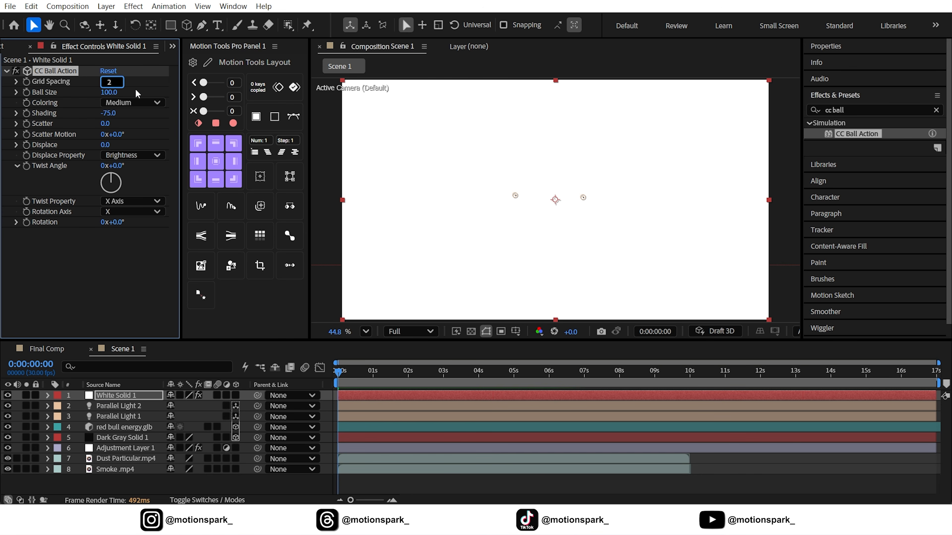
pyautogui.press('Return')
pyautogui.click(112, 92)
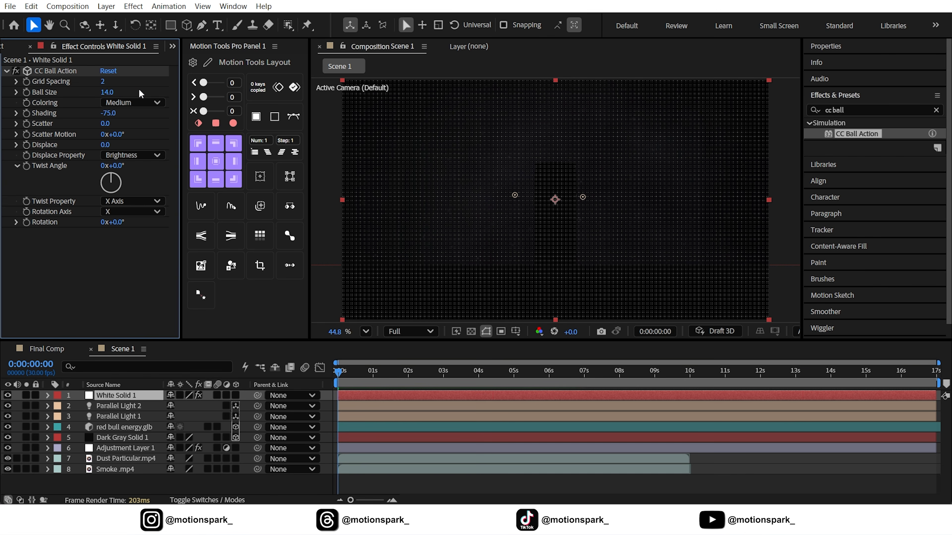
pyautogui.click(106, 123)
pyautogui.write('800')
pyautogui.press('Return')
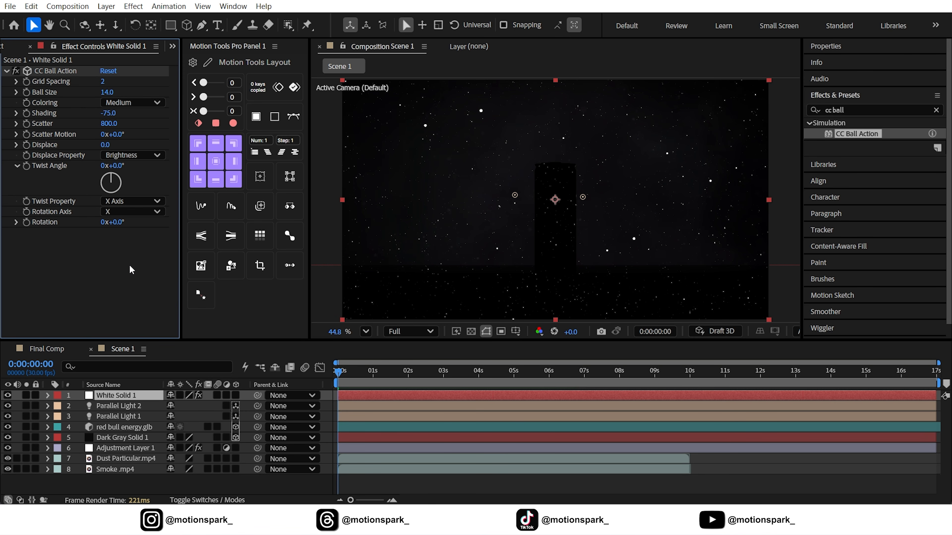
pyautogui.moveTo(345, 378); pyautogui.dragTo(271, 375)
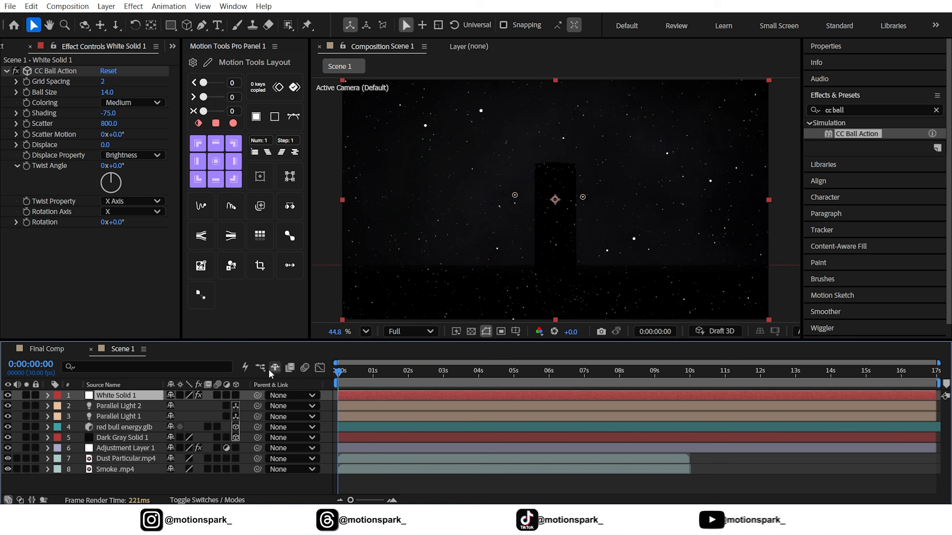
# - Add the expression time*2 to CC Ball Action's Scatter Motion and scrub the timeline to check the particle movement
pyautogui.click(73, 134)
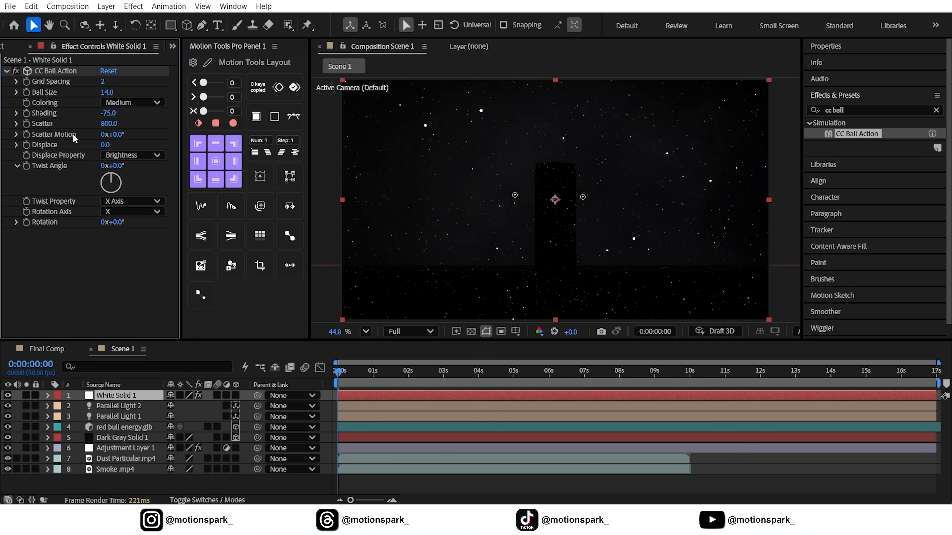
pyautogui.keyDown('alt'); pyautogui.click(26, 135); pyautogui.keyUp('alt')
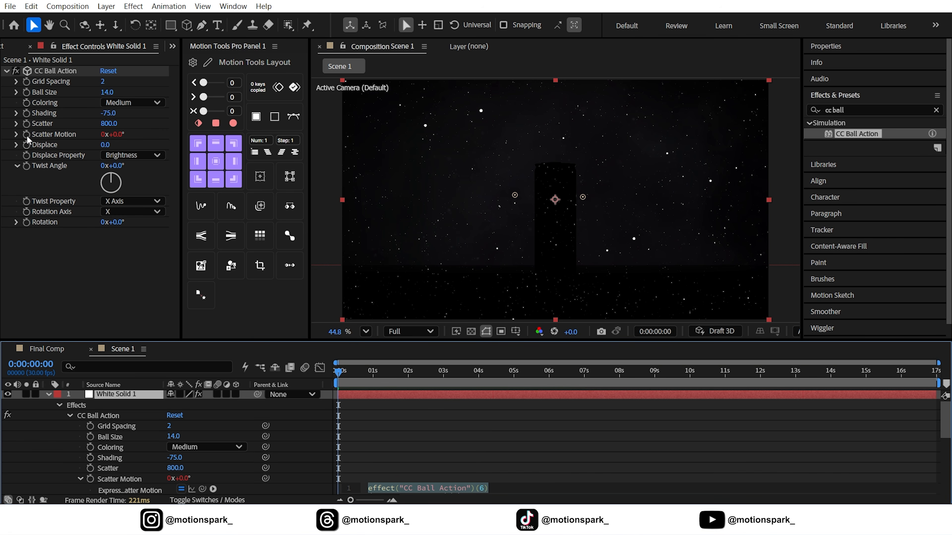
pyautogui.write('time')
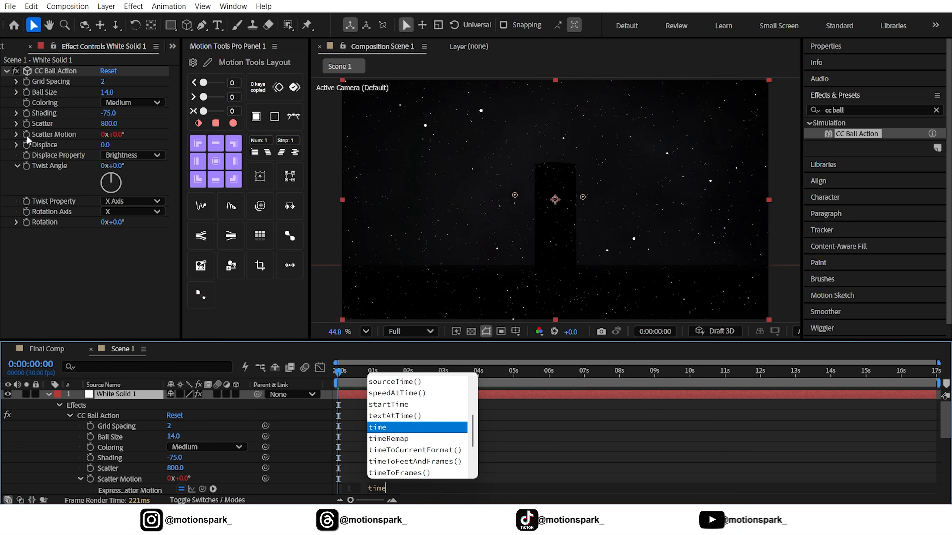
pyautogui.press('KP_Enter')
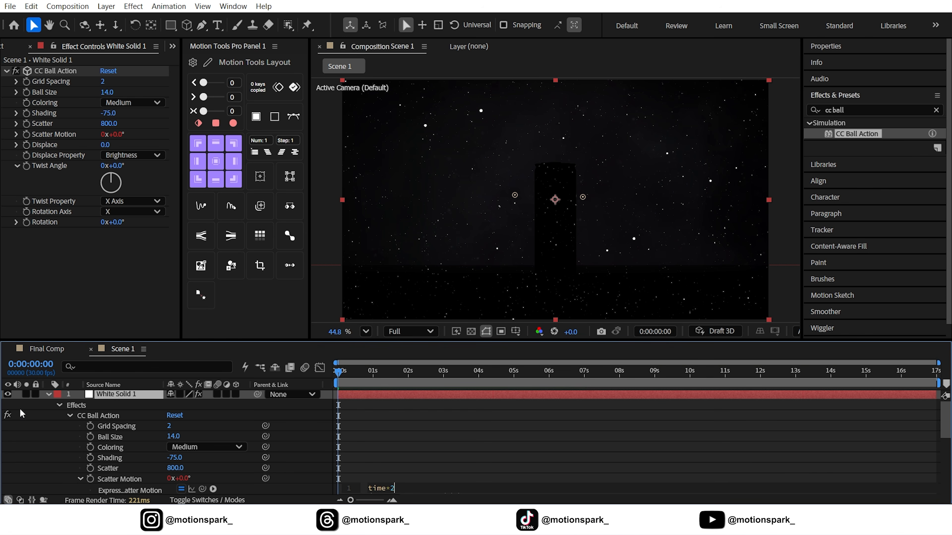
pyautogui.click(20, 409)
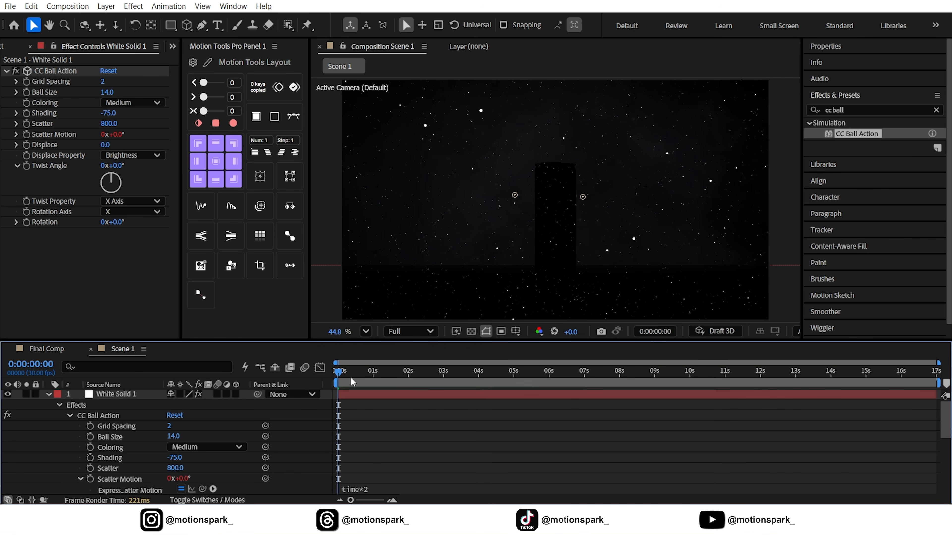
pyautogui.moveTo(350, 377); pyautogui.dragTo(300, 375)
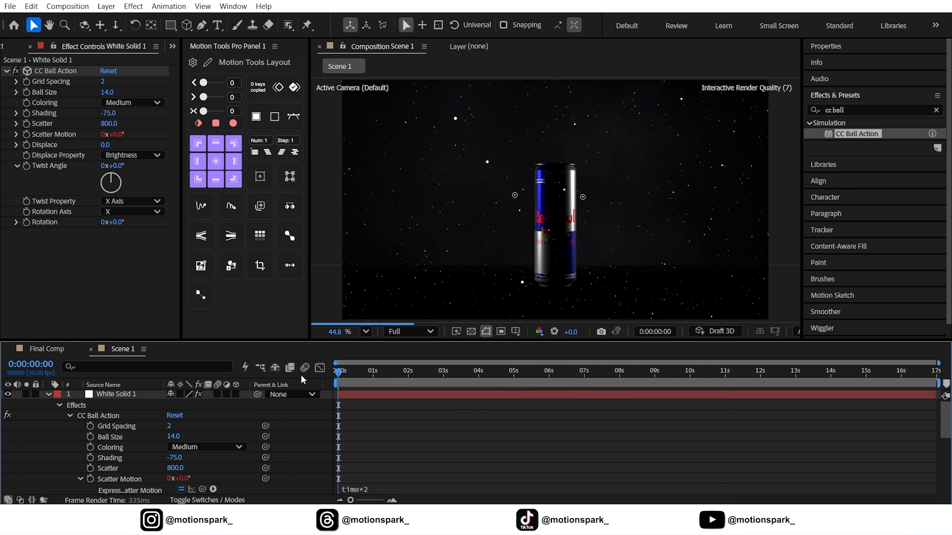
# - Set the White Solid 1 layer's opacity to 30%, scrub to check the particles and collapse the layer's properties
pyautogui.click(116, 394)
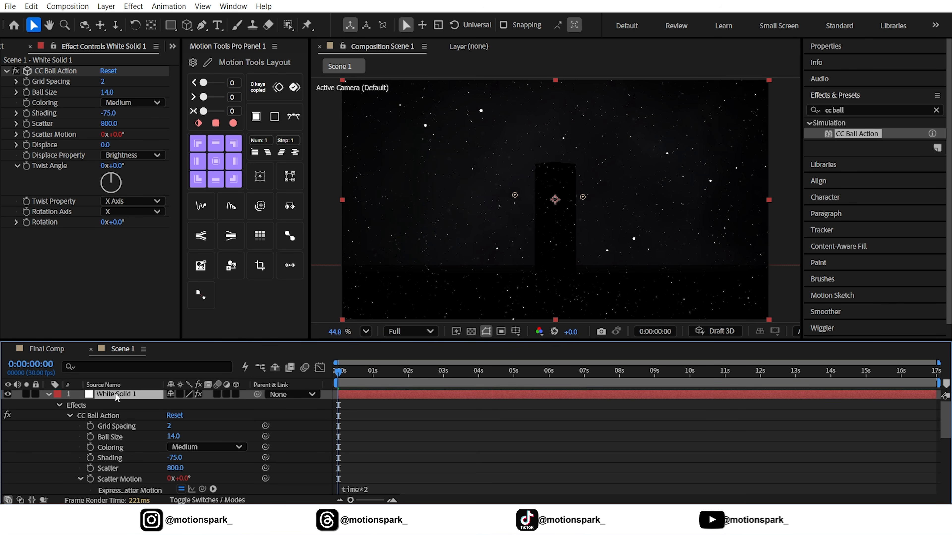
pyautogui.press('t')
pyautogui.click(176, 408)
pyautogui.write('30')
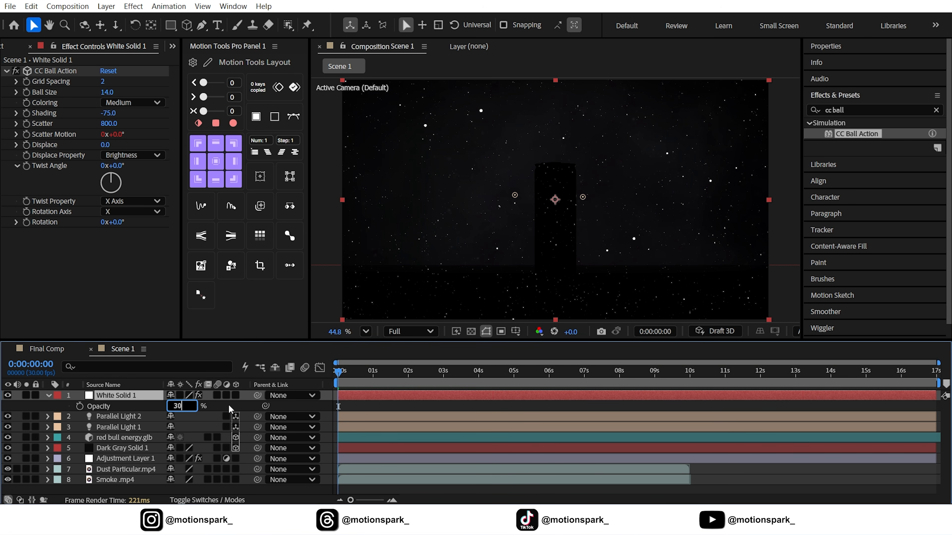
pyautogui.click(228, 405)
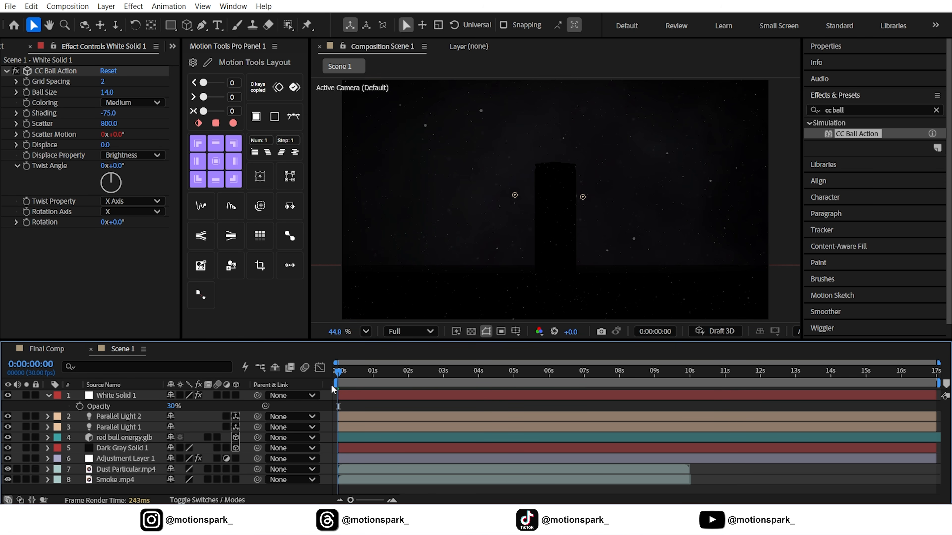
pyautogui.moveTo(339, 372); pyautogui.dragTo(252, 375)
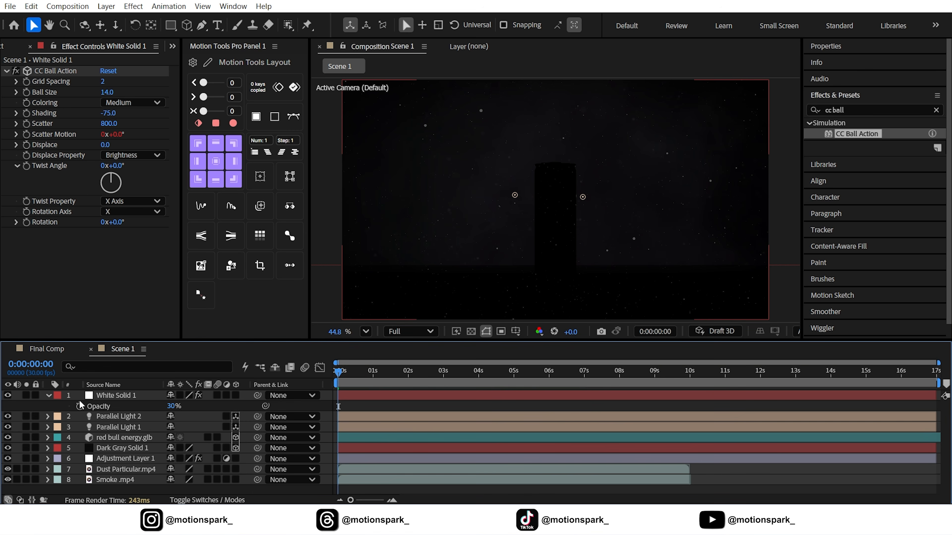
pyautogui.click(48, 396)
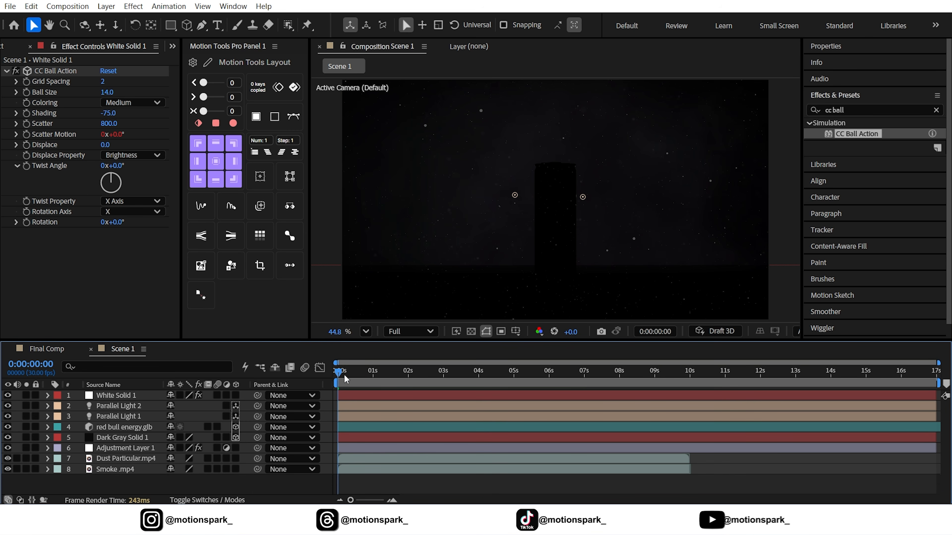
pyautogui.moveTo(348, 374); pyautogui.dragTo(320, 377)
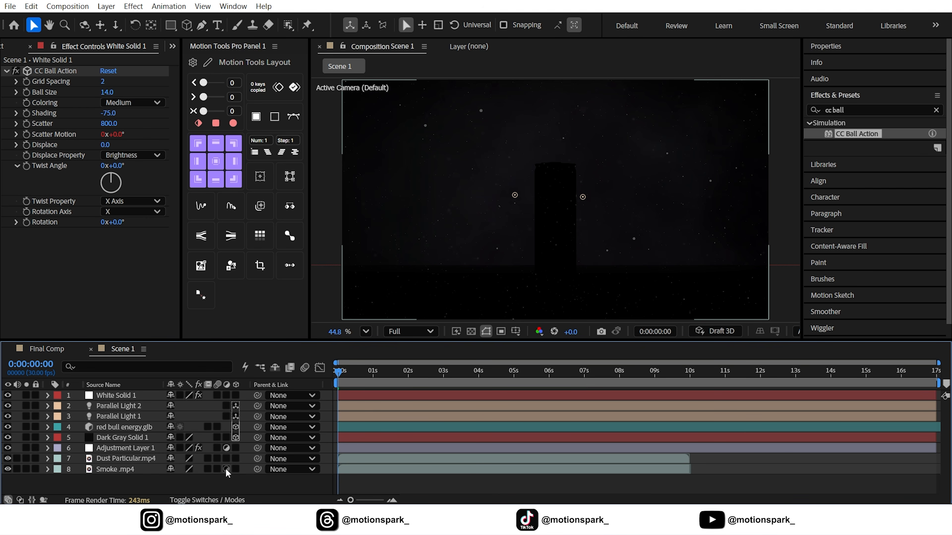
# - Add a black solid layer of 1920 x 1080 px to Scene 1
pyautogui.rightClick(241, 482)
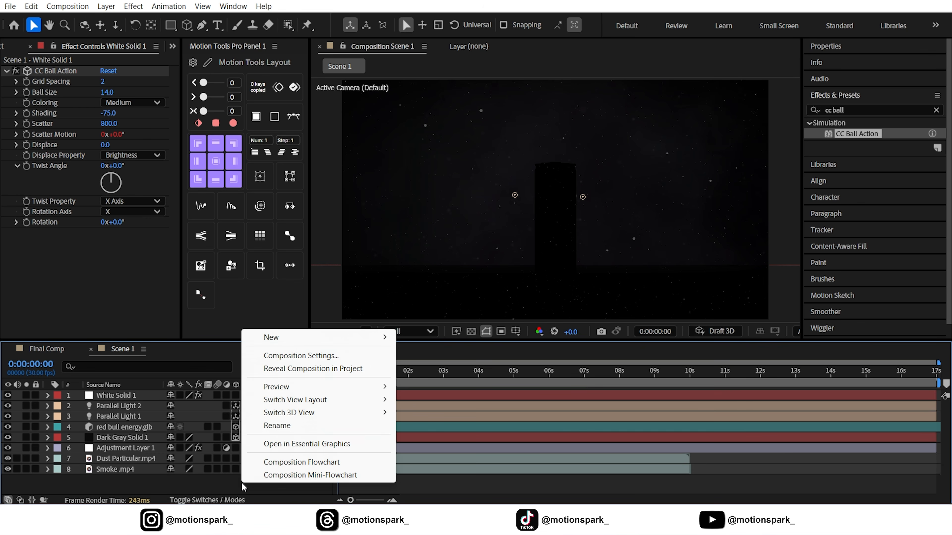
pyautogui.moveTo(272, 339)
pyautogui.click(426, 152)
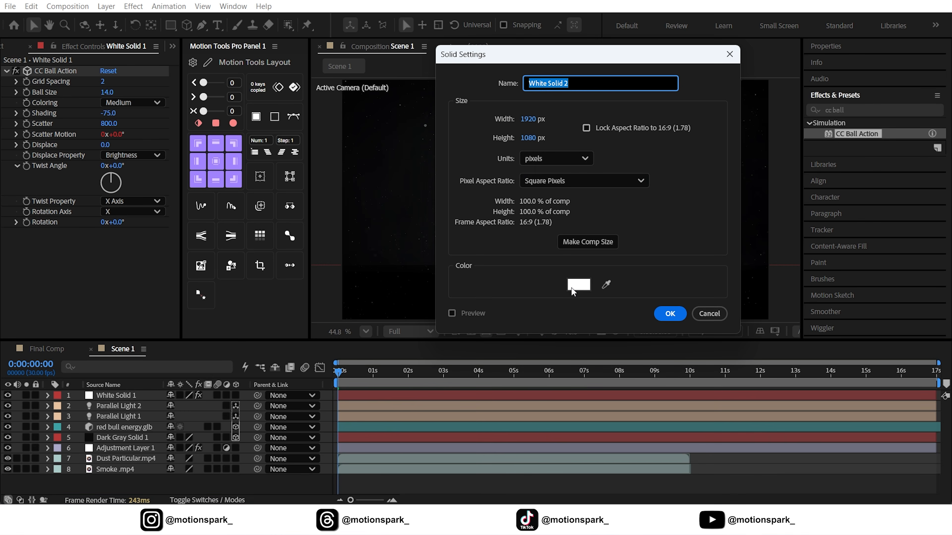
pyautogui.click(577, 277)
pyautogui.click(895, 70)
pyautogui.click(665, 308)
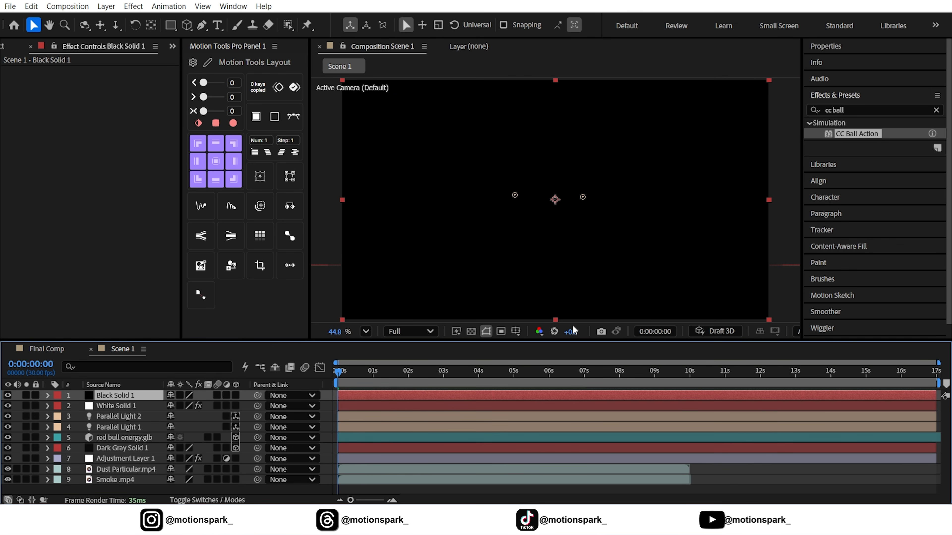
# - Keyframe the black solid's opacity from 100% at the composition start to 0% at 1 second
pyautogui.press('t')
pyautogui.click(80, 407)
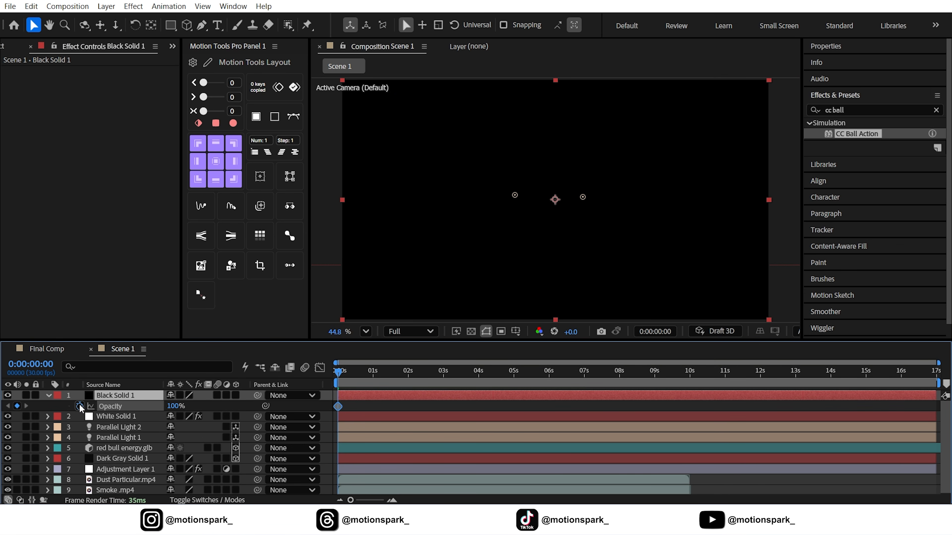
pyautogui.press('space')
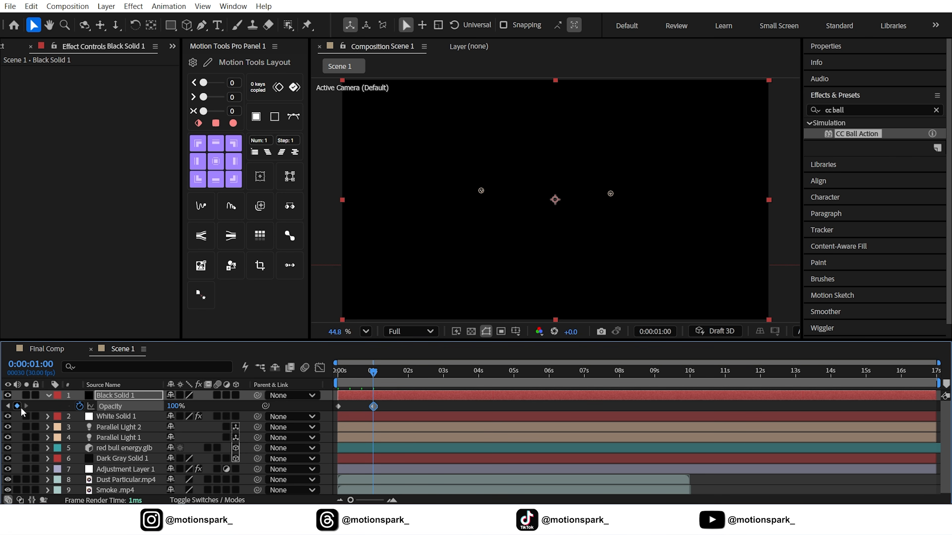
pyautogui.click(176, 406)
pyautogui.click(223, 410)
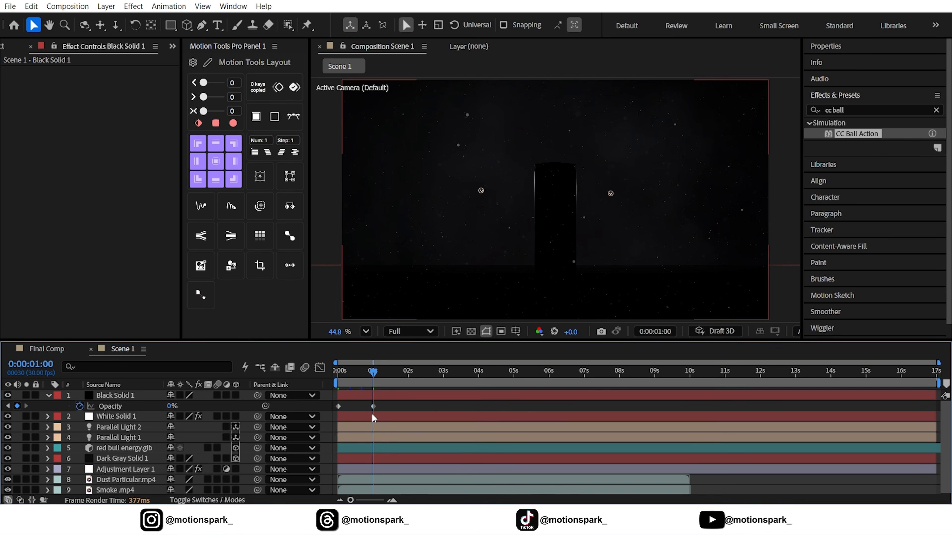
# - Apply Easy Ease to both opacity keyframes of the black solid, return to the composition start and collapse the layer's properties
pyautogui.moveTo(375, 403); pyautogui.dragTo(327, 422)
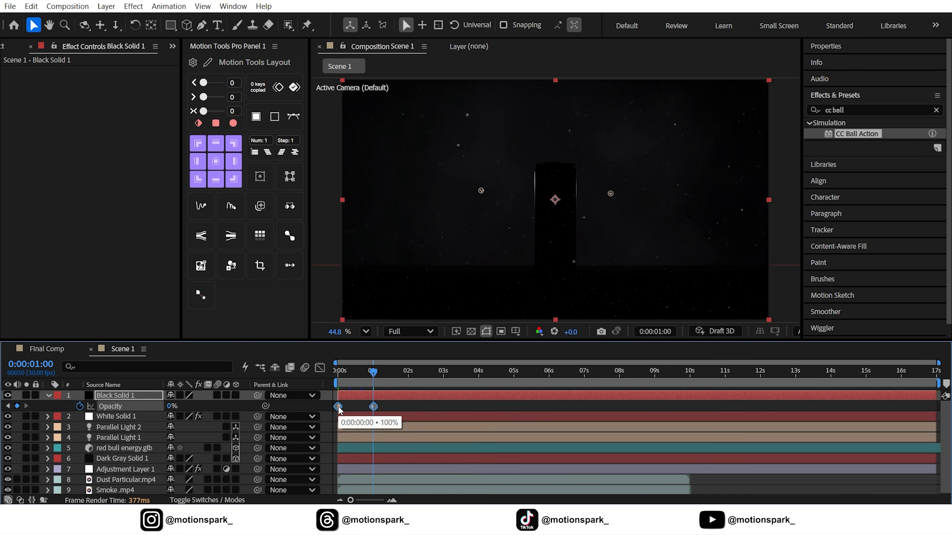
pyautogui.click(335, 379)
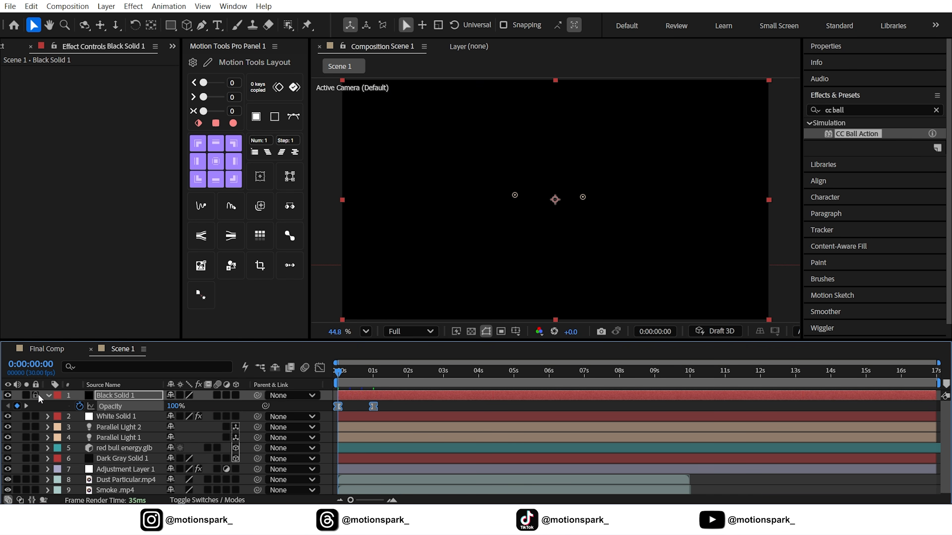
pyautogui.click(49, 395)
pyautogui.click(223, 488)
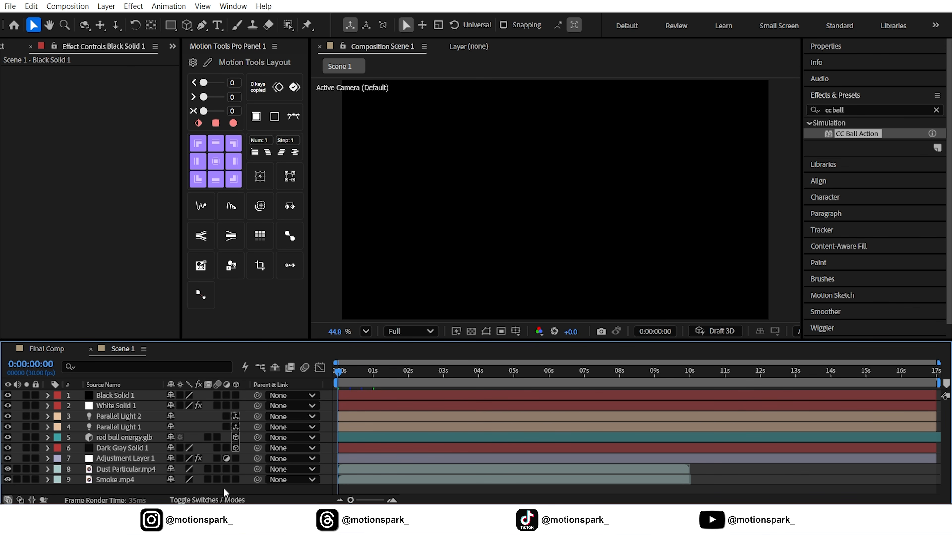
# - Preview Scene 1's fade from black and can lighting over the first two seconds and return to the composition start
pyautogui.press('space')
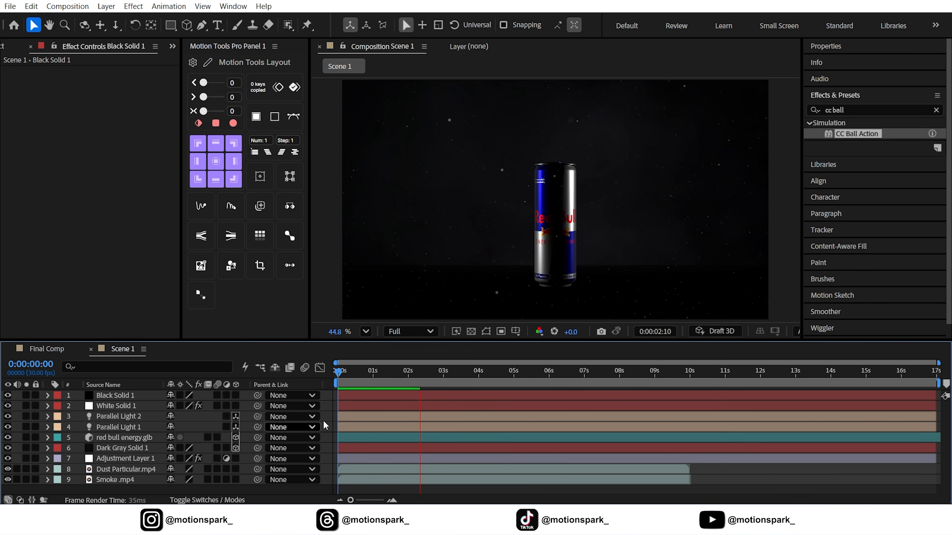
pyautogui.moveTo(376, 376); pyautogui.dragTo(416, 378)
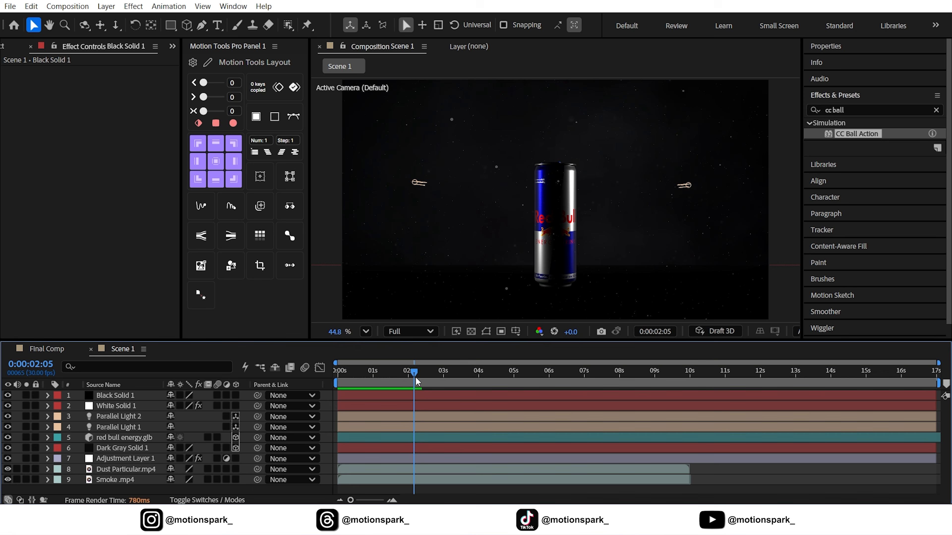
pyautogui.press('Home')
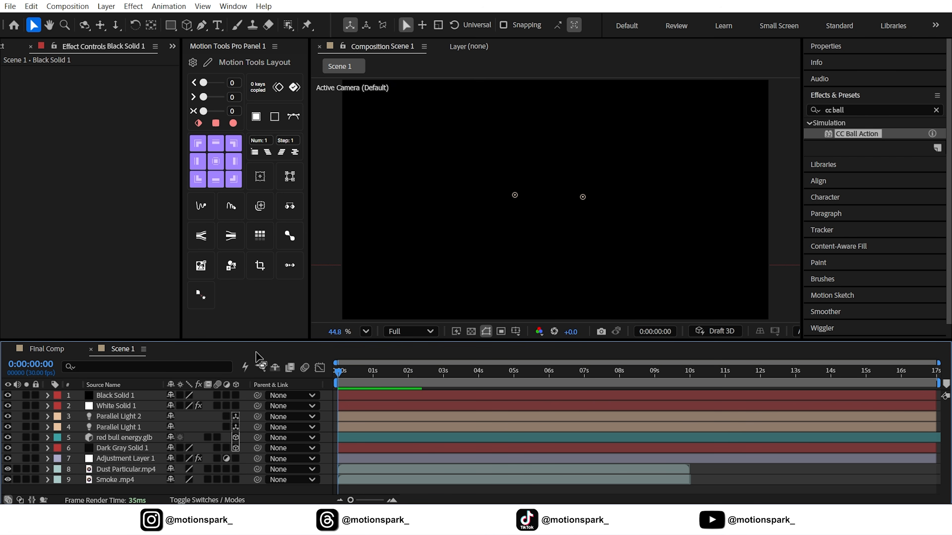
# - Place the Scene 1 composition above the Bg layer in Final Comp and deselect it
pyautogui.click(56, 348)
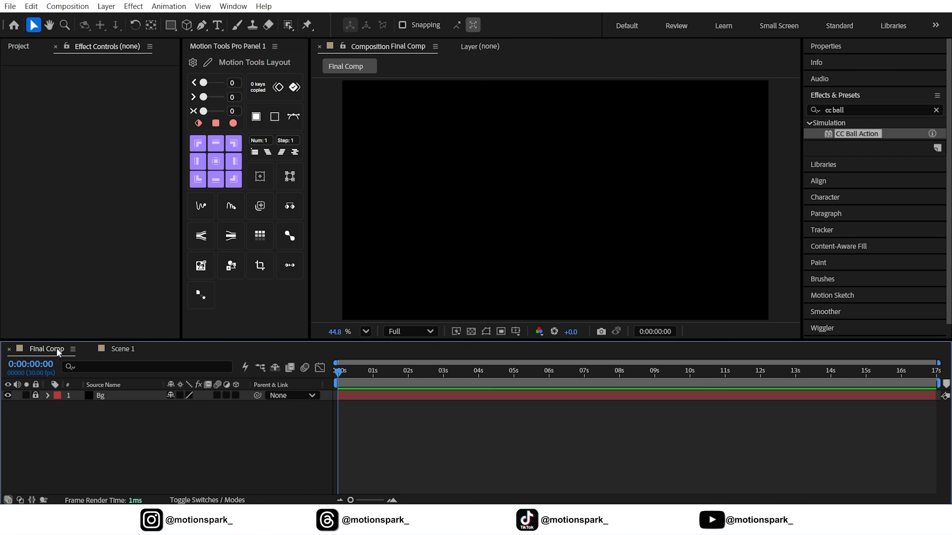
pyautogui.click(21, 46)
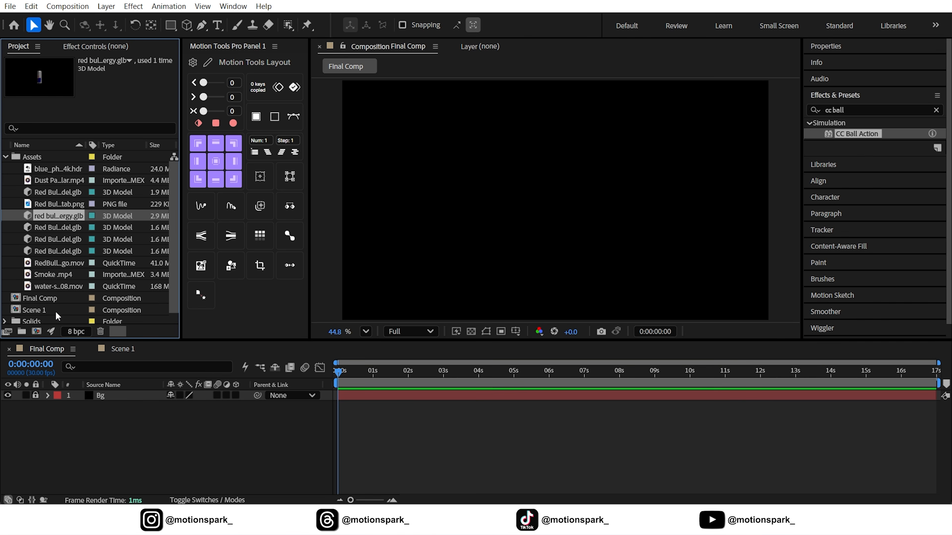
pyautogui.moveTo(49, 311); pyautogui.dragTo(124, 392)
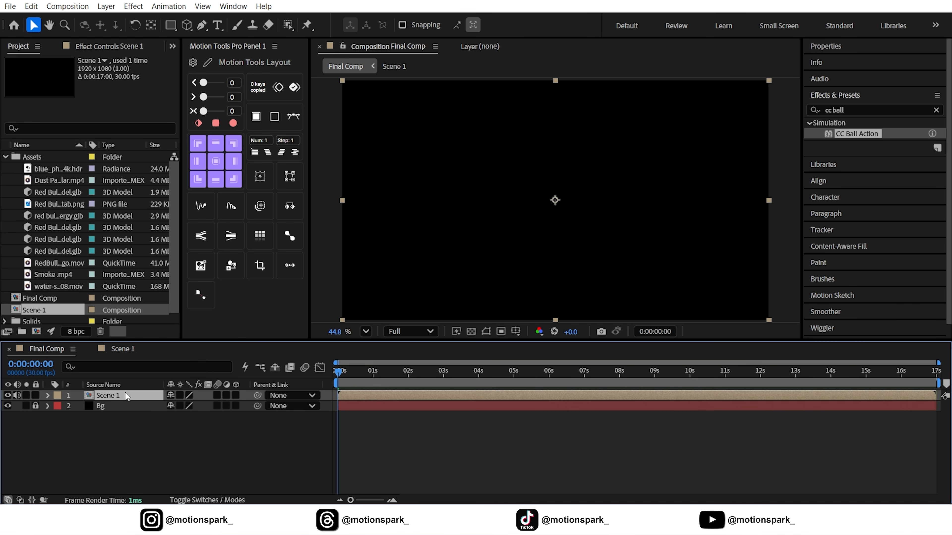
pyautogui.click(101, 429)
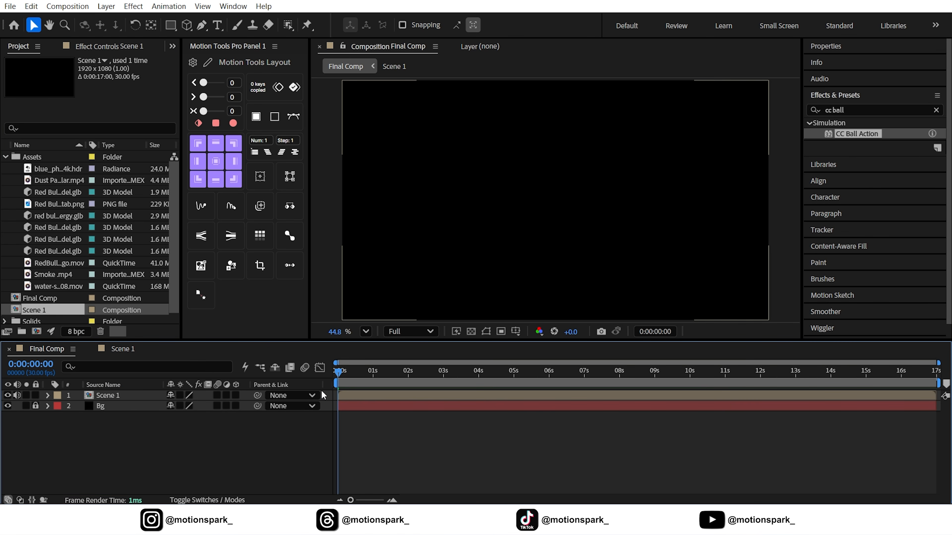
# - Preview the nested Scene 1 from the beginning of Final Comp
pyautogui.press('space')
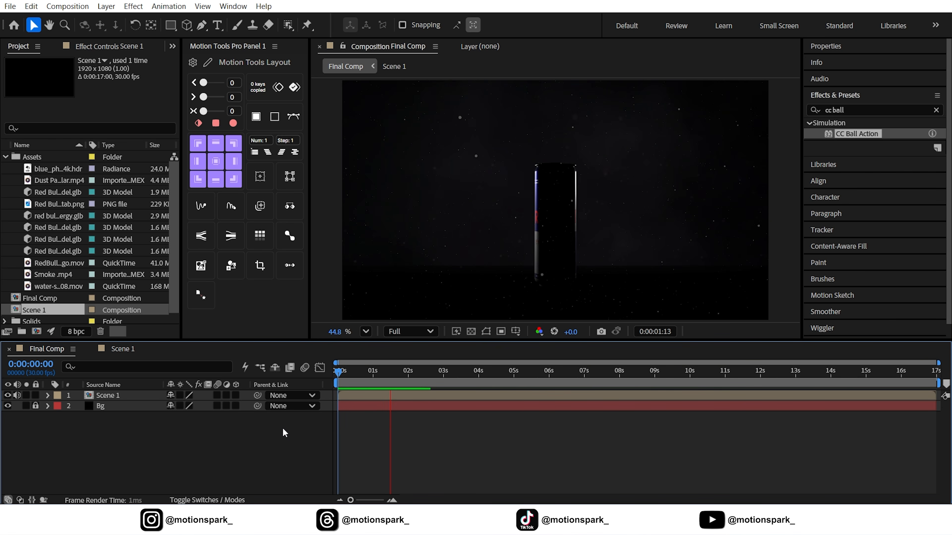
pyautogui.press('space')
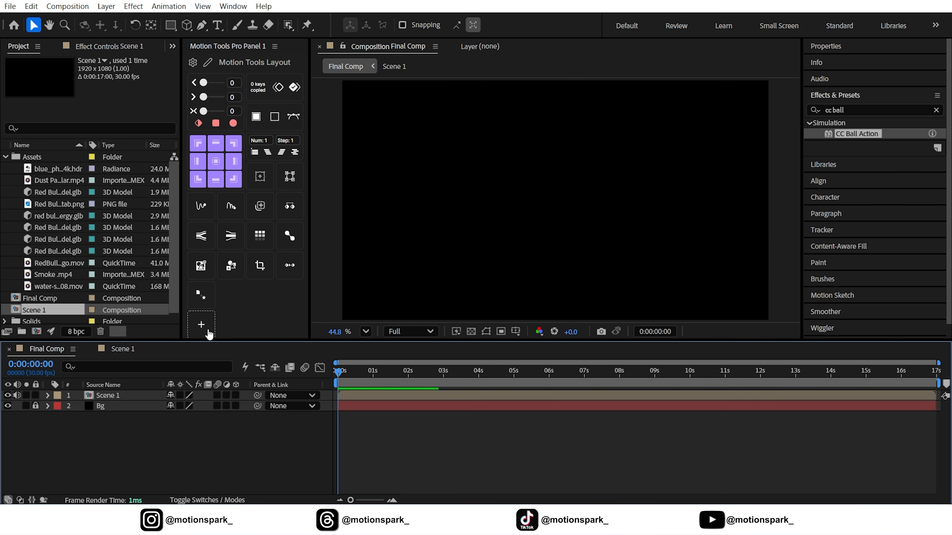
# - Create a Scene 2 composition and add the water-splash clip, shifted earlier so that it ends at about 7 seconds
pyautogui.click(37, 332)
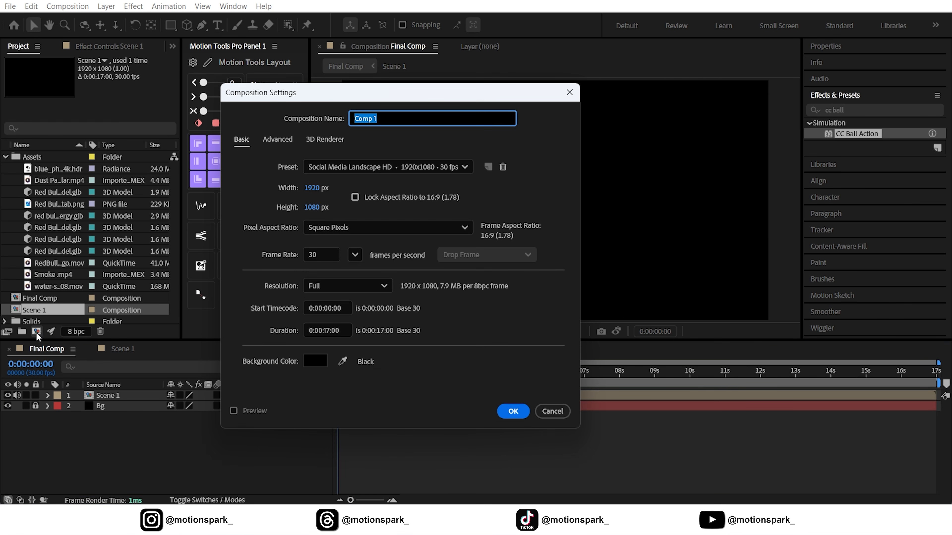
pyautogui.press('Return')
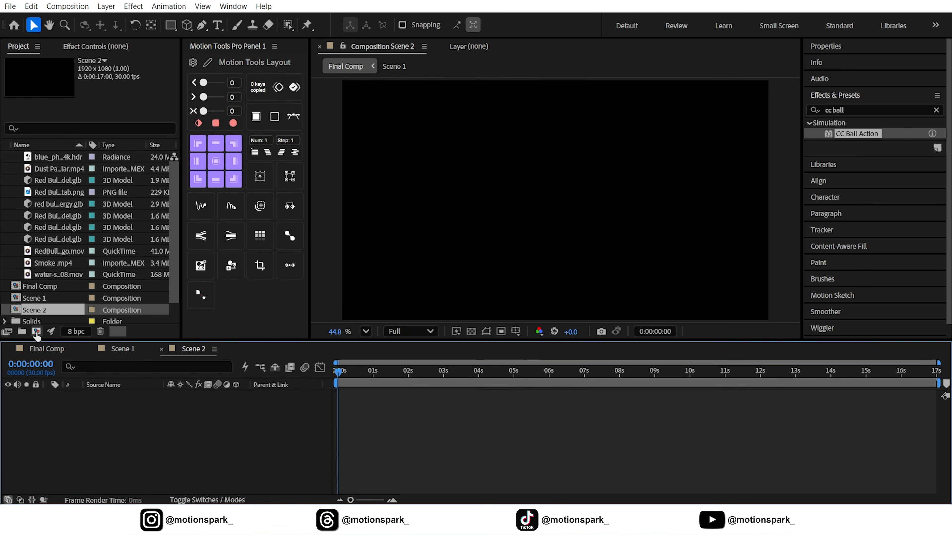
pyautogui.moveTo(51, 275); pyautogui.dragTo(128, 412)
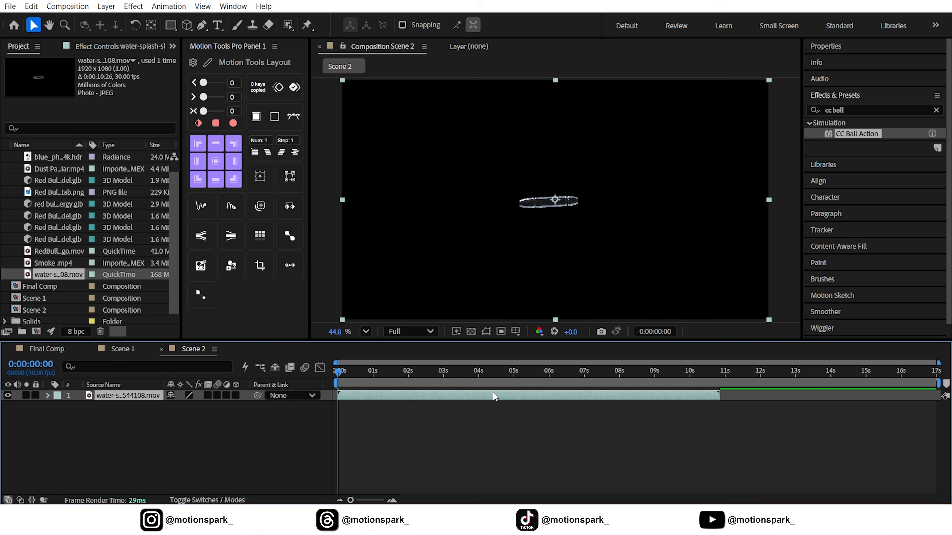
pyautogui.moveTo(494, 396); pyautogui.dragTo(358, 404)
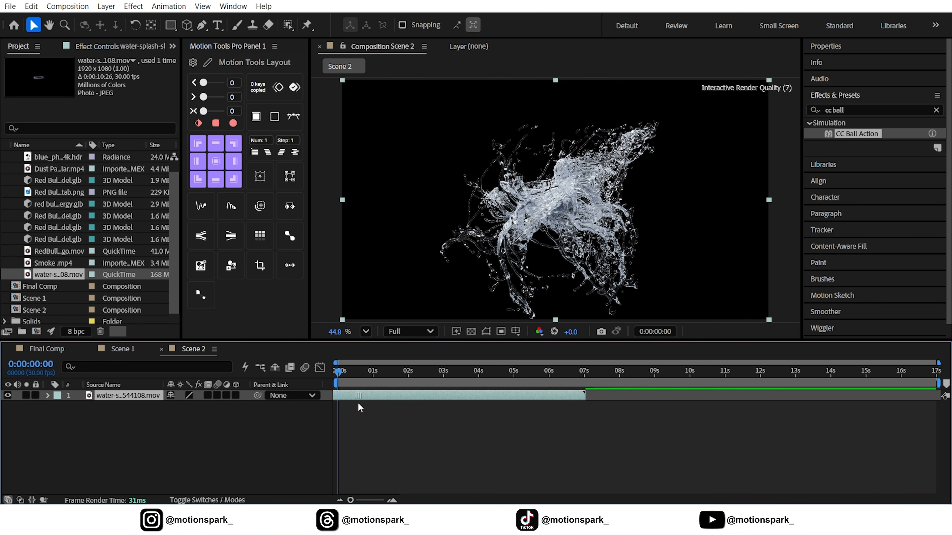
# - Scale the water splash to 201% and move it toward the frame's left edge so it bursts in from that side
pyautogui.press('s')
pyautogui.moveTo(186, 407); pyautogui.dragTo(252, 406)
pyautogui.click(561, 224)
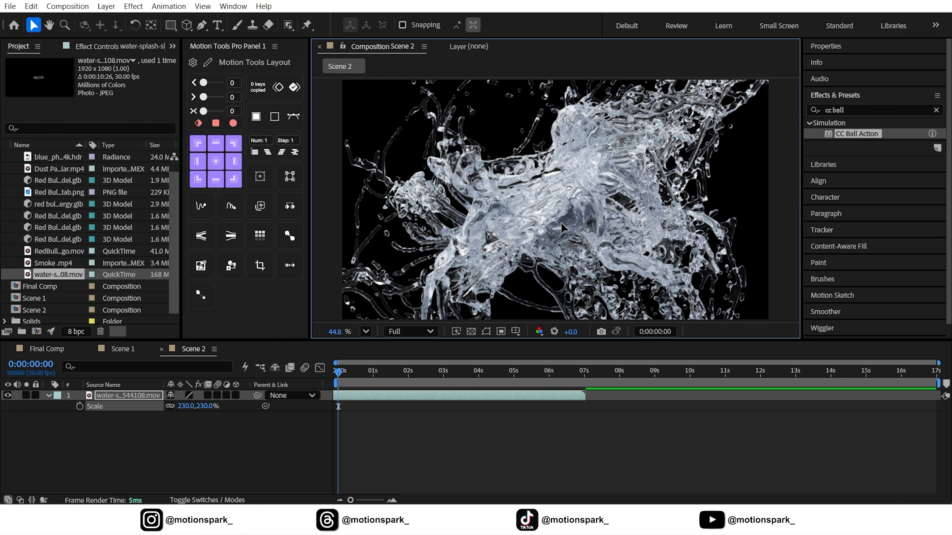
pyautogui.moveTo(561, 224); pyautogui.dragTo(480, 187)
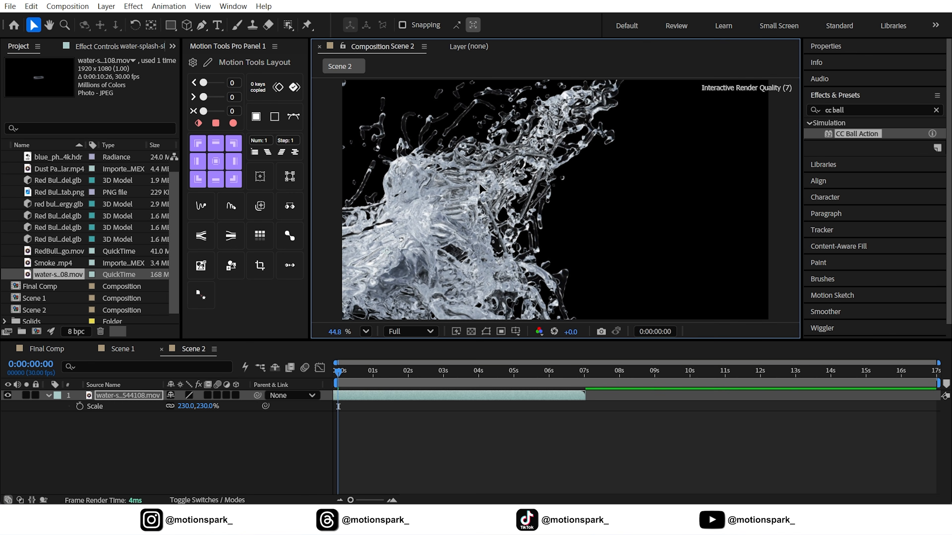
pyautogui.moveTo(199, 407); pyautogui.dragTo(185, 406)
pyautogui.moveTo(477, 240); pyautogui.dragTo(484, 205)
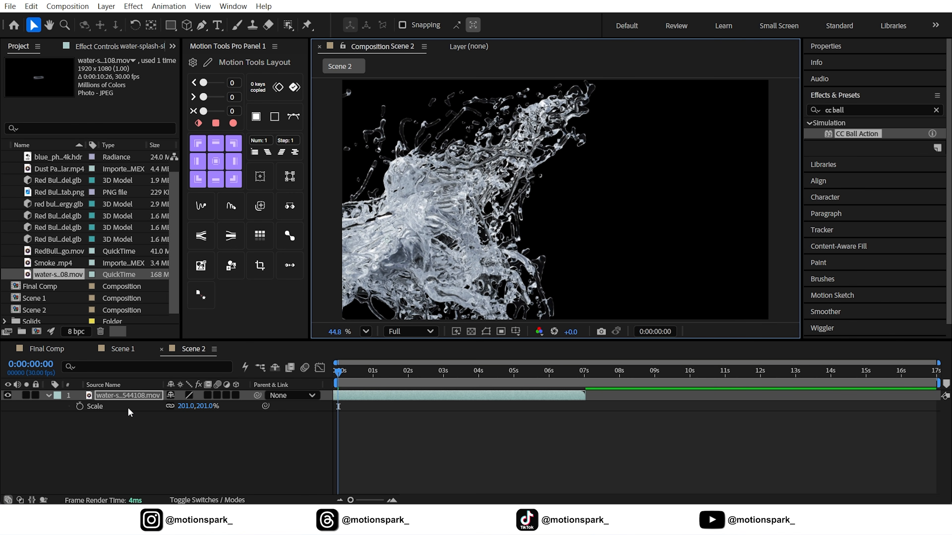
# - Move the water-splash layer's anchor point just outside the frame's left edge, where the splash originates
pyautogui.press('y')
pyautogui.scroll(-1, 395, 248)
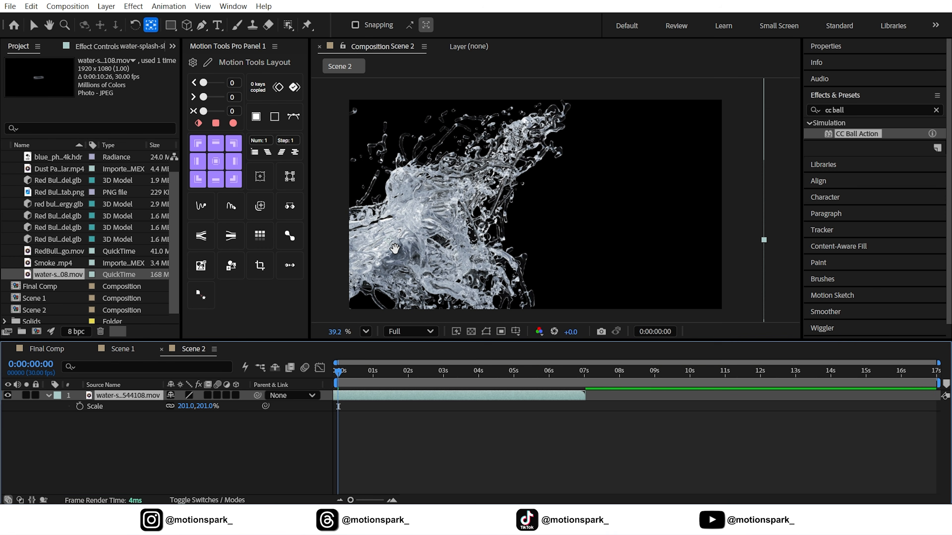
pyautogui.moveTo(394, 248); pyautogui.dragTo(483, 225)
pyautogui.press('v')
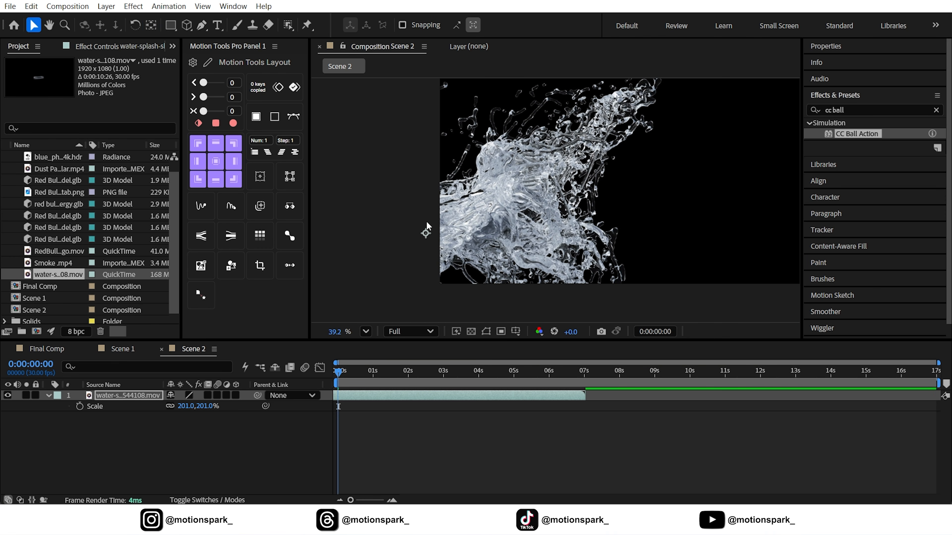
# - Keyframe the water splash's scale from 0% at the composition start to 201% at 1 second
pyautogui.click(80, 406)
pyautogui.hotkey('shift', 'pagedown')
pyautogui.hotkey('shift', 'pagedown')
pyautogui.hotkey('shift', 'pagedown')
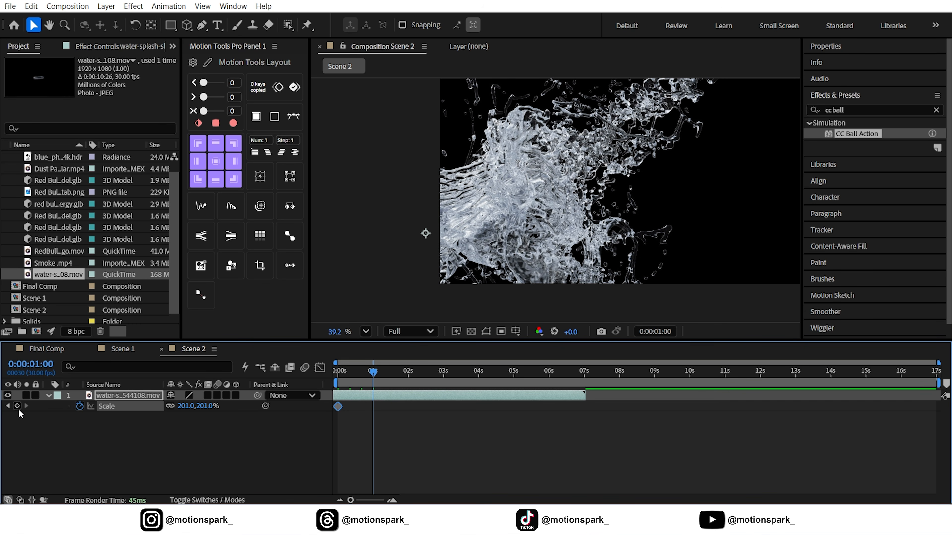
pyautogui.click(17, 406)
pyautogui.click(8, 407)
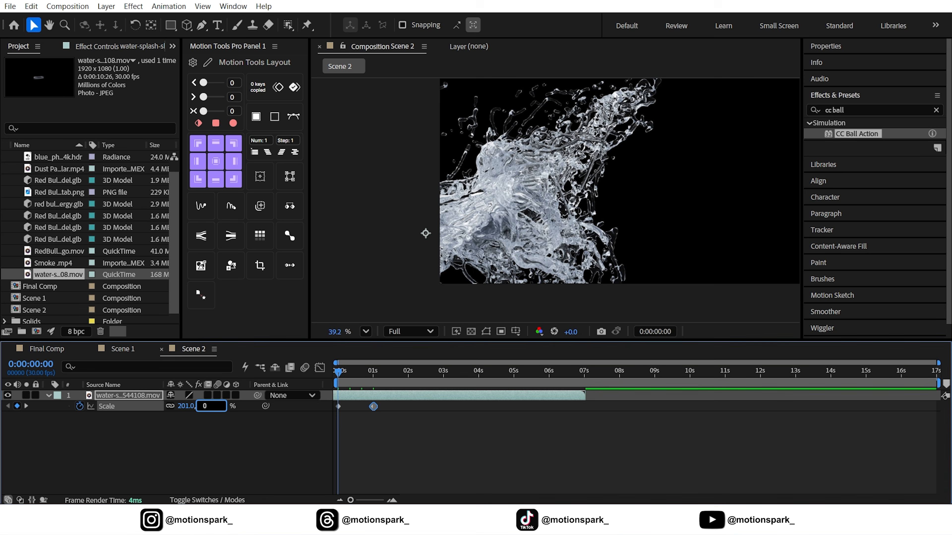
pyautogui.write('0')
pyautogui.press('Return')
# - Apply Easy Ease to both scale keyframes and reshape the speed curve for a fast start, with the first keyframe's influence about 2%
pyautogui.moveTo(416, 431); pyautogui.dragTo(325, 400)
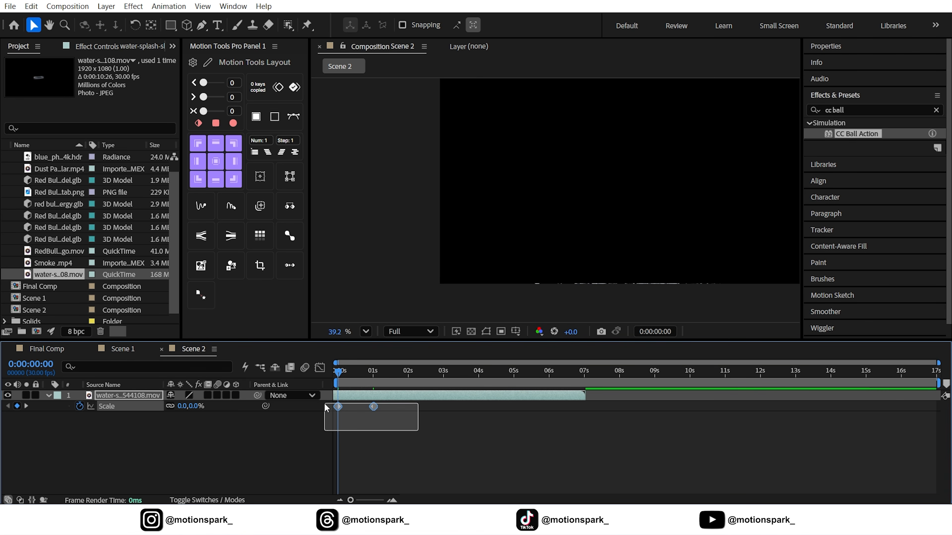
pyautogui.press('F9')
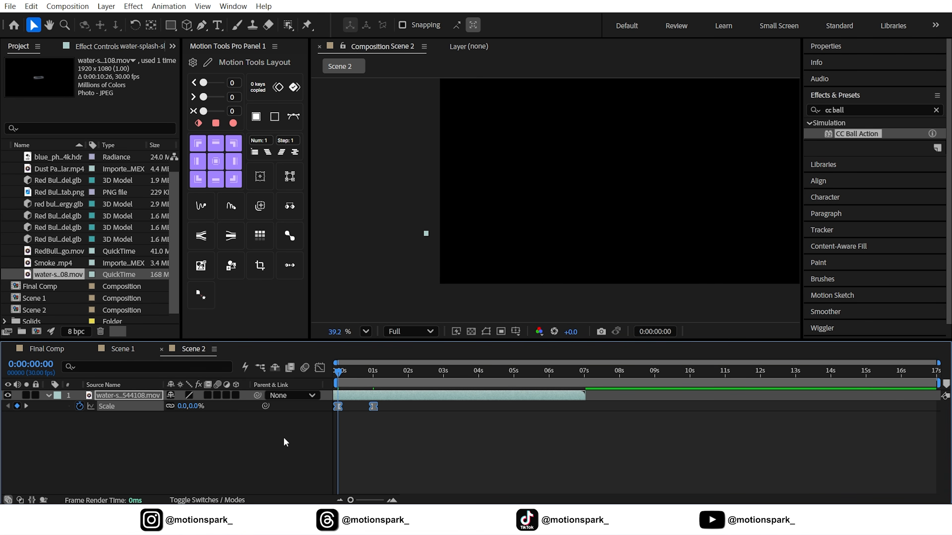
pyautogui.click(318, 368)
pyautogui.moveTo(350, 500); pyautogui.dragTo(366, 500)
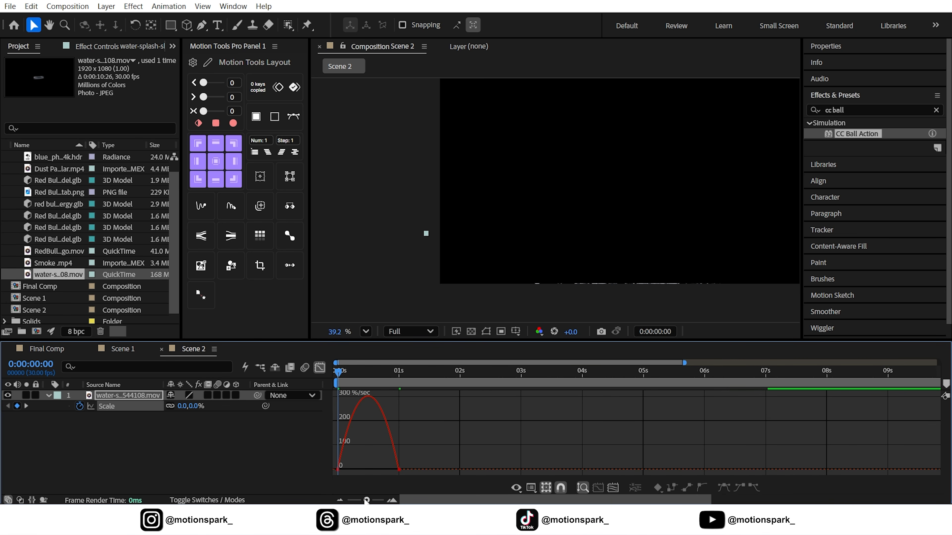
pyautogui.moveTo(387, 470); pyautogui.dragTo(368, 470)
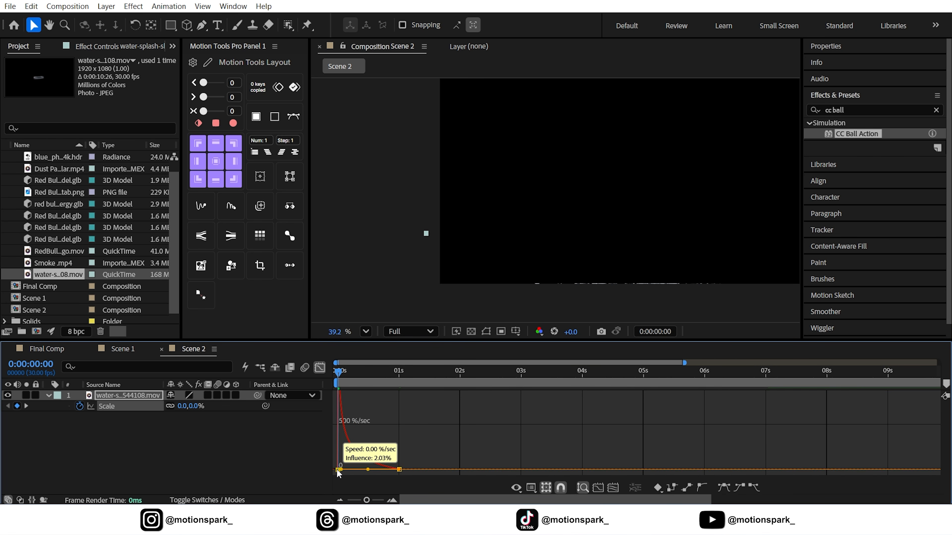
pyautogui.click(306, 450)
# - Preview the splash's scale-in with the whole frame fitted in the viewer, and return to the layer-bar timeline
pyautogui.press('space')
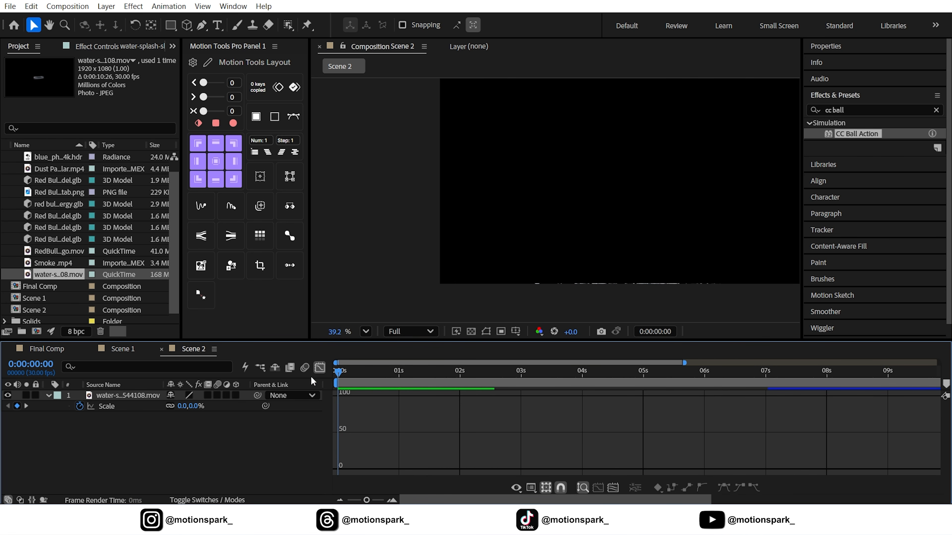
pyautogui.click(365, 332)
pyautogui.click(380, 85)
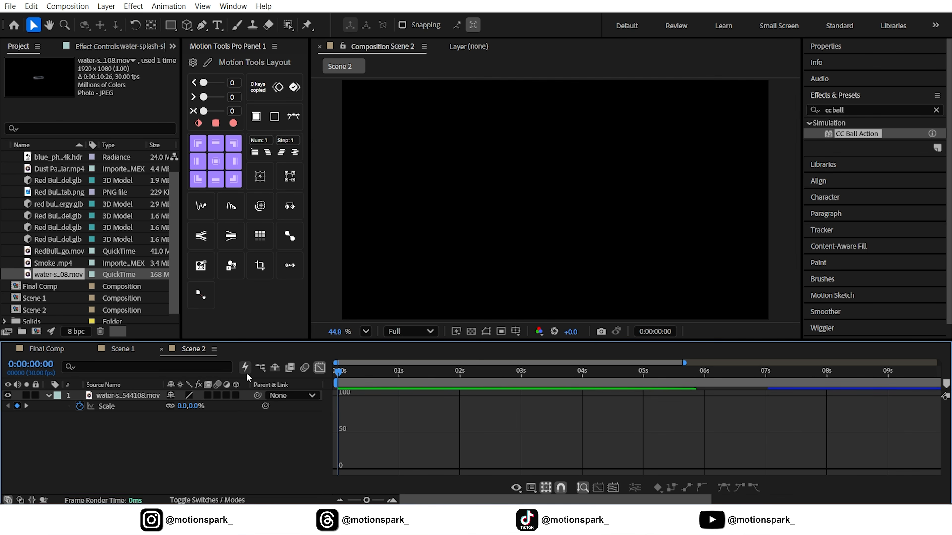
pyautogui.click(320, 367)
# - Apply the Tritone effect to the water splash with midtones B88556 and check the color between 1 second and 0:00:02:04
pyautogui.moveTo(339, 372); pyautogui.dragTo(401, 387)
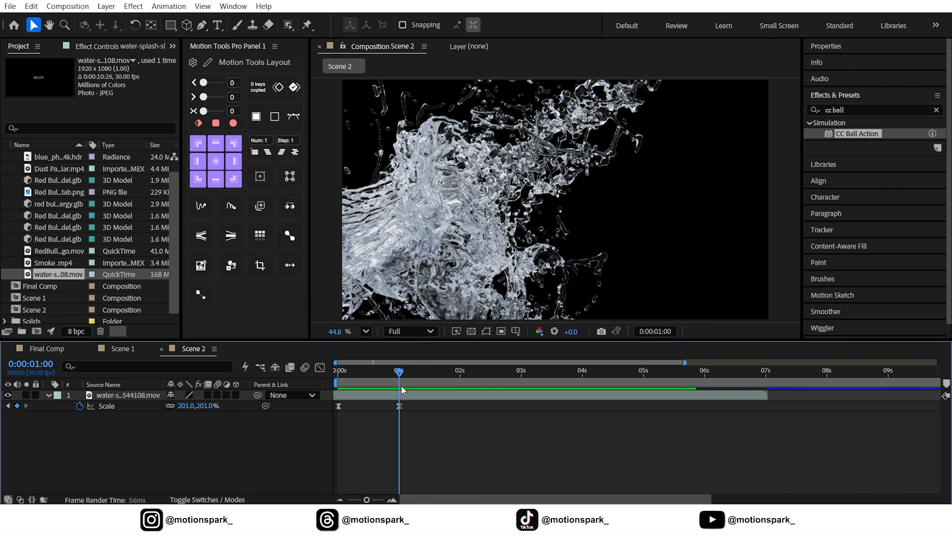
pyautogui.click(860, 109)
pyautogui.write('trit')
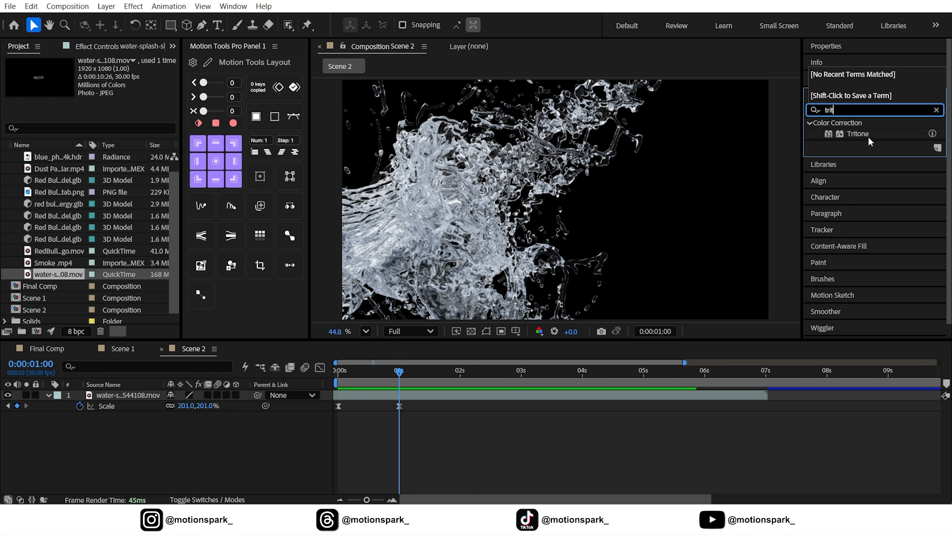
pyautogui.moveTo(869, 142); pyautogui.dragTo(112, 400)
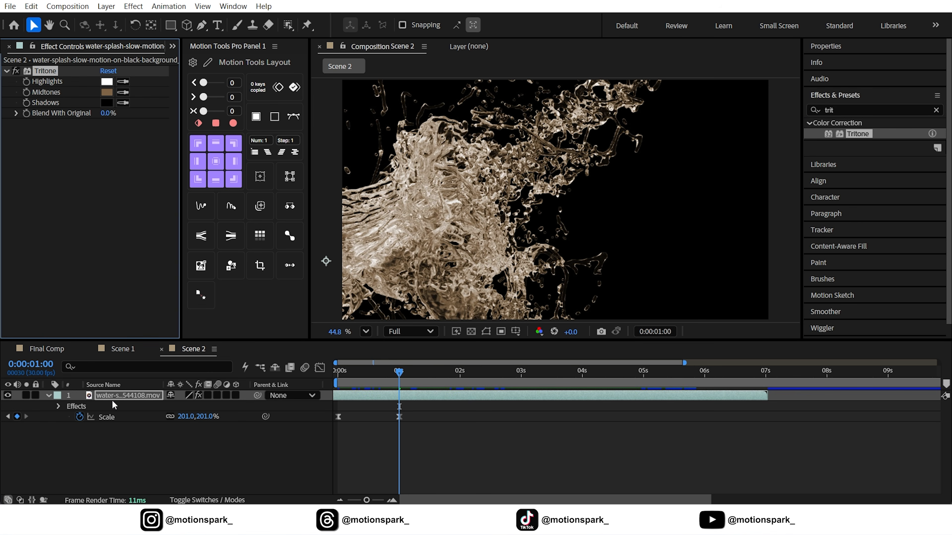
pyautogui.click(108, 92)
pyautogui.write('0B88556')
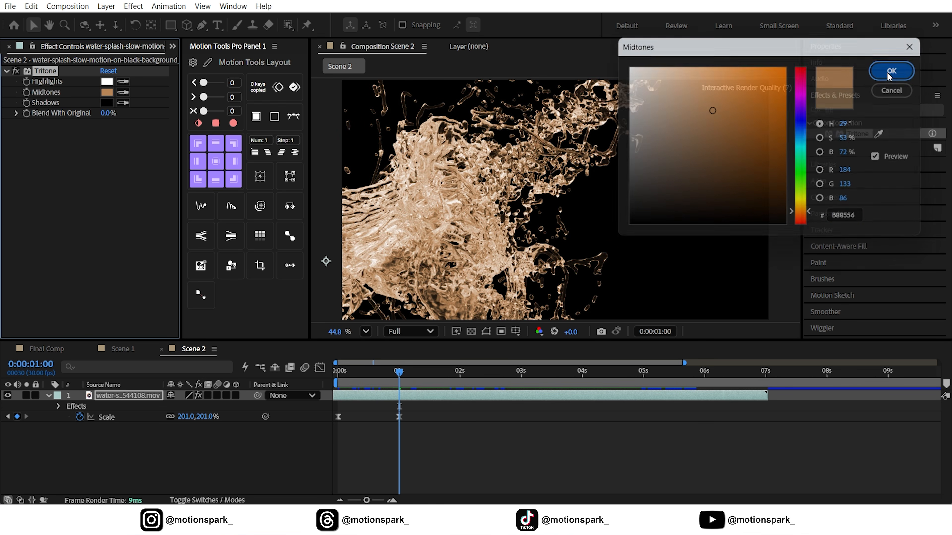
pyautogui.click(893, 90)
pyautogui.click(373, 373)
pyautogui.moveTo(372, 374); pyautogui.dragTo(468, 373)
# - Copy the Smoke, Dust Particular and Adjustment Layer 1 layers from Scene 1 into Scene 2
pyautogui.click(111, 348)
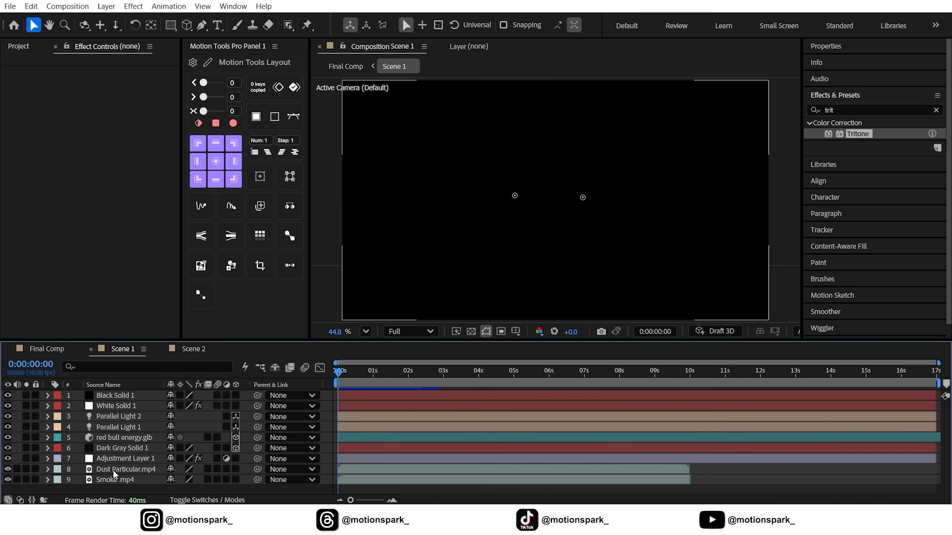
pyautogui.click(113, 480)
pyautogui.keyDown('ctrl'); pyautogui.click(112, 470); pyautogui.keyUp('ctrl')
pyautogui.keyDown('ctrl'); pyautogui.click(111, 461); pyautogui.keyUp('ctrl')
pyautogui.click(32, 7)
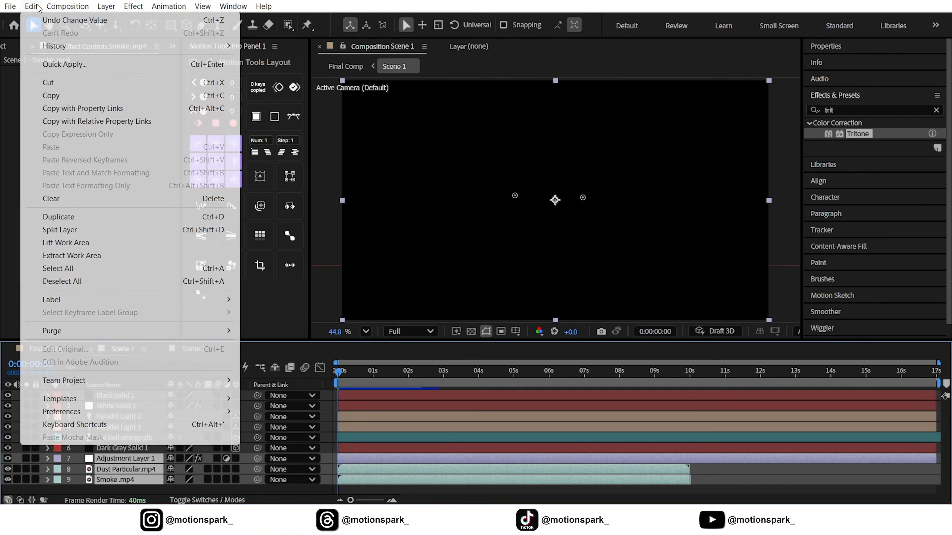
pyautogui.click(52, 96)
pyautogui.click(191, 352)
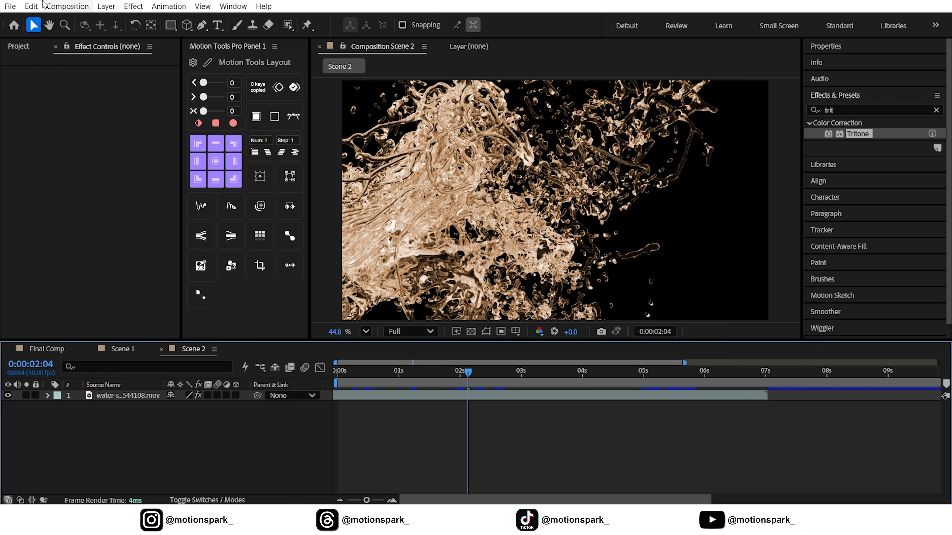
pyautogui.click(31, 6)
pyautogui.click(56, 142)
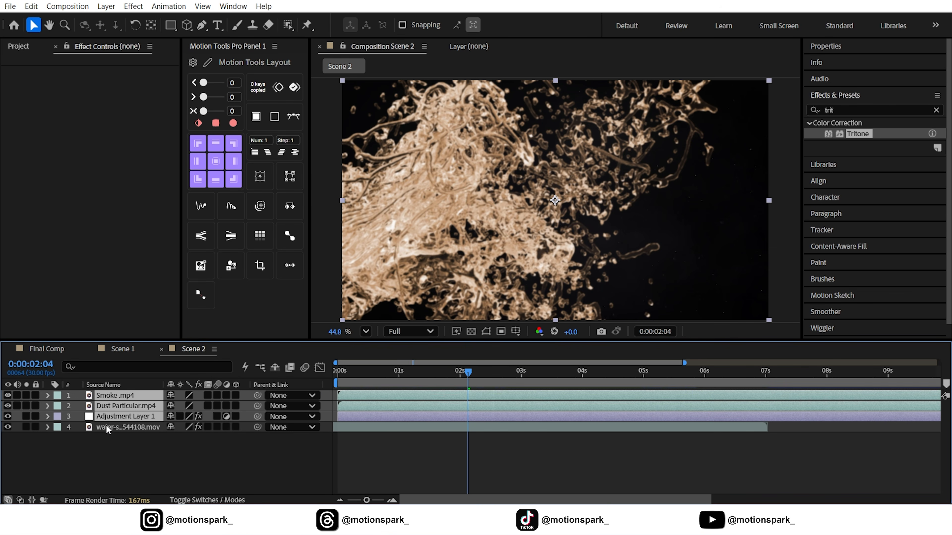
# - Reorder Scene 2's layers so the water splash is uppermost, followed by Adjustment Layer 1, Dust Particular and Smoke
pyautogui.hotkey('ctrl', 'shift', 'a')
pyautogui.moveTo(116, 416); pyautogui.dragTo(126, 435)
pyautogui.click(113, 397)
pyautogui.keyDown('shift'); pyautogui.click(114, 405); pyautogui.keyUp('shift')
pyautogui.click(115, 446)
# - Scale up the Dust Particular and Smoke layers together beyond 100%, collapse their properties and deselect them
pyautogui.moveTo(154, 451); pyautogui.dragTo(116, 419)
pyautogui.press('s')
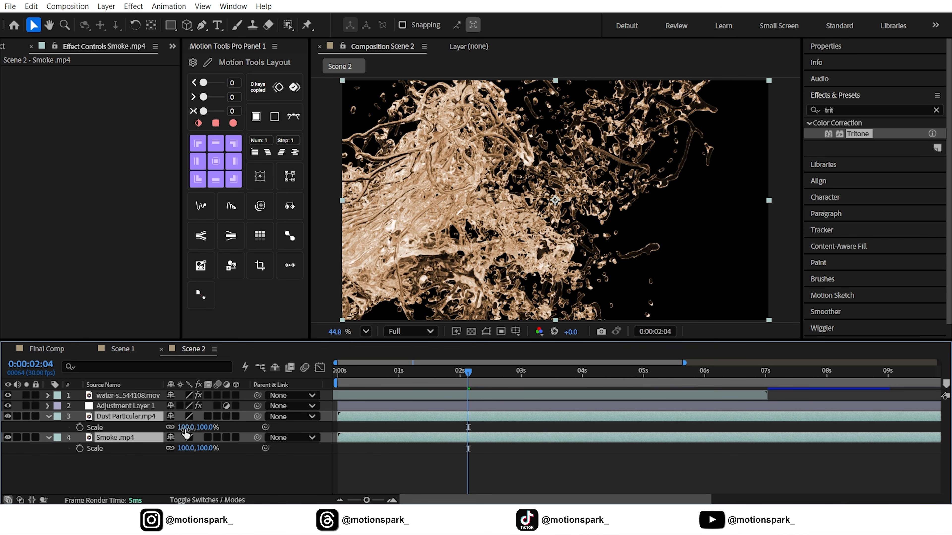
pyautogui.moveTo(185, 428); pyautogui.dragTo(214, 430)
pyautogui.press('s')
pyautogui.click(63, 464)
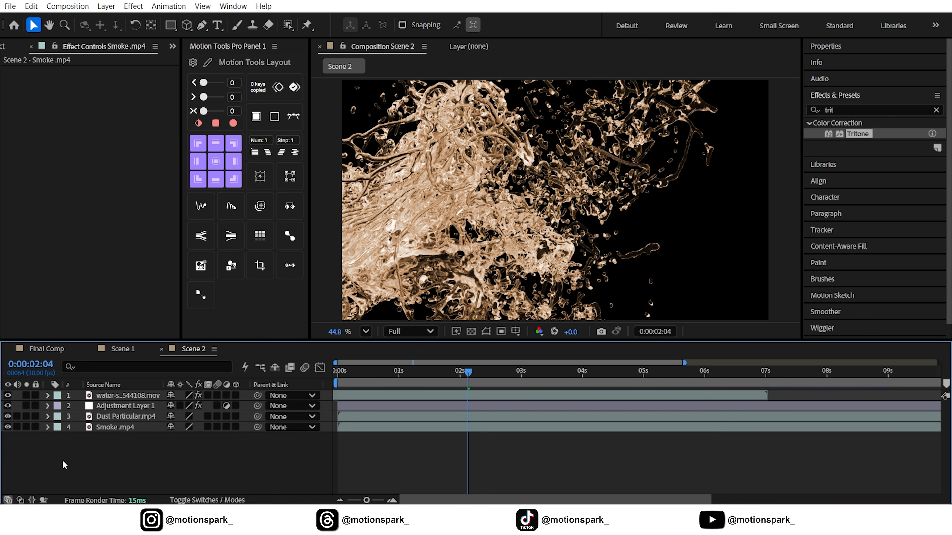
# - Set the water-splash layer's blending mode to Screen and deselect the layer
pyautogui.click(185, 500)
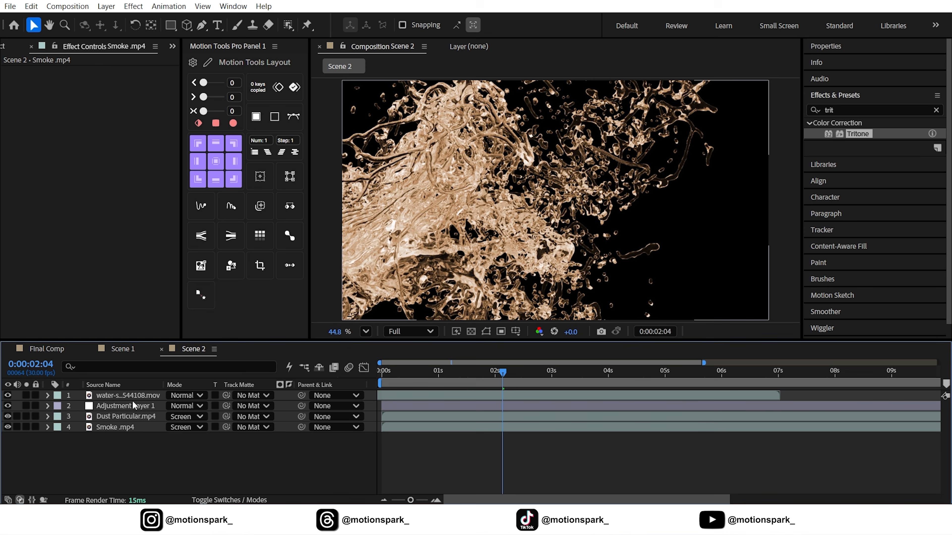
pyautogui.click(122, 396)
pyautogui.click(186, 395)
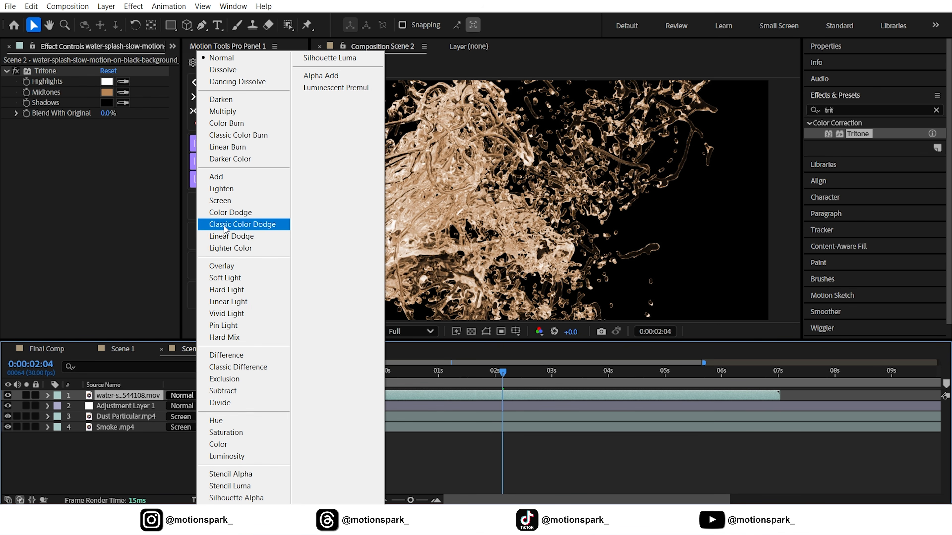
pyautogui.click(217, 204)
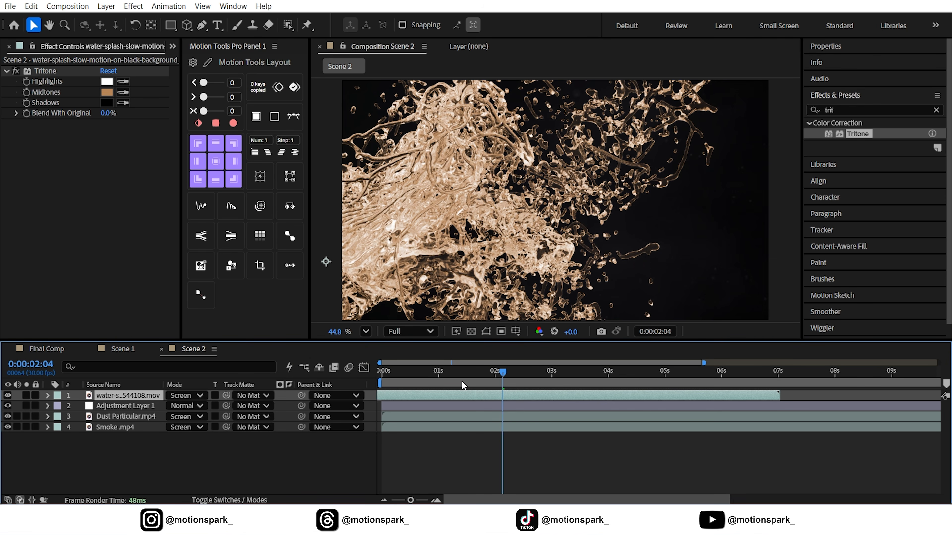
pyautogui.click(157, 454)
# - Preview Scene 2 from the start to check the splash over the smoke and dust
pyautogui.click(383, 375)
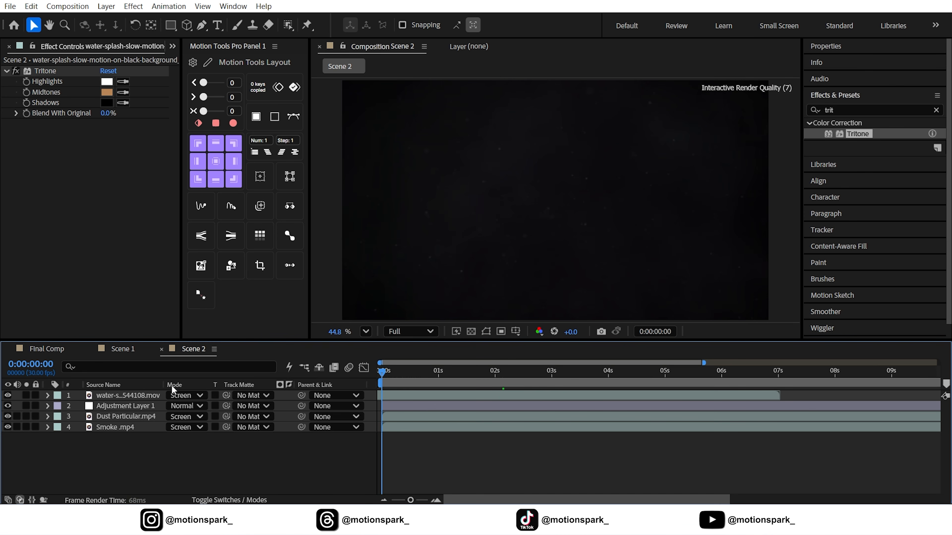
pyautogui.press('space')
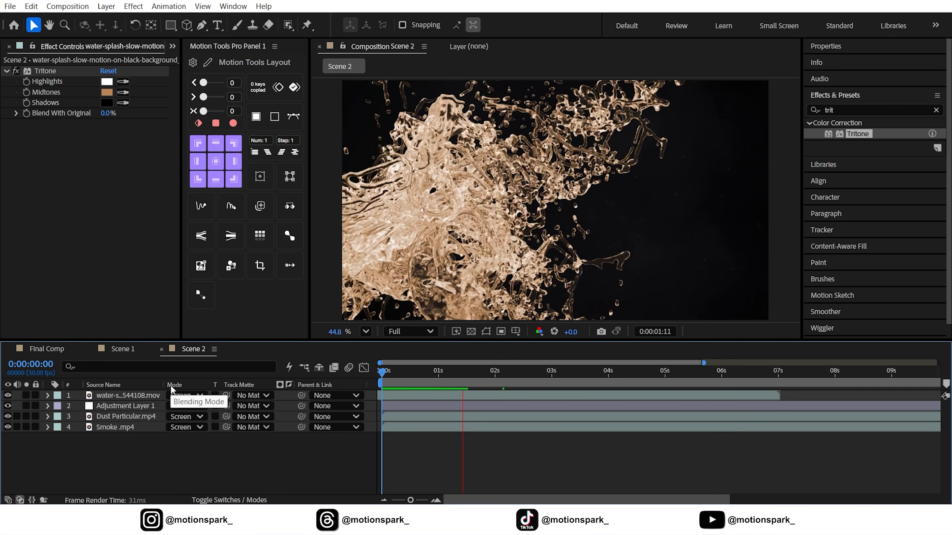
pyautogui.press('space')
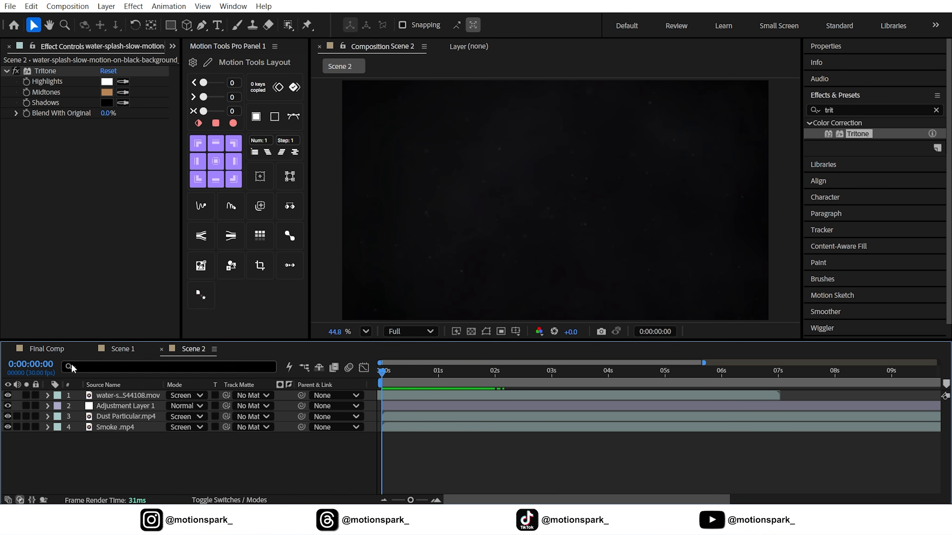
# - Add Scene 2 to Final Comp above Scene 1, hide it, and start it at 0:00:02:02
pyautogui.click(47, 349)
pyautogui.click(19, 46)
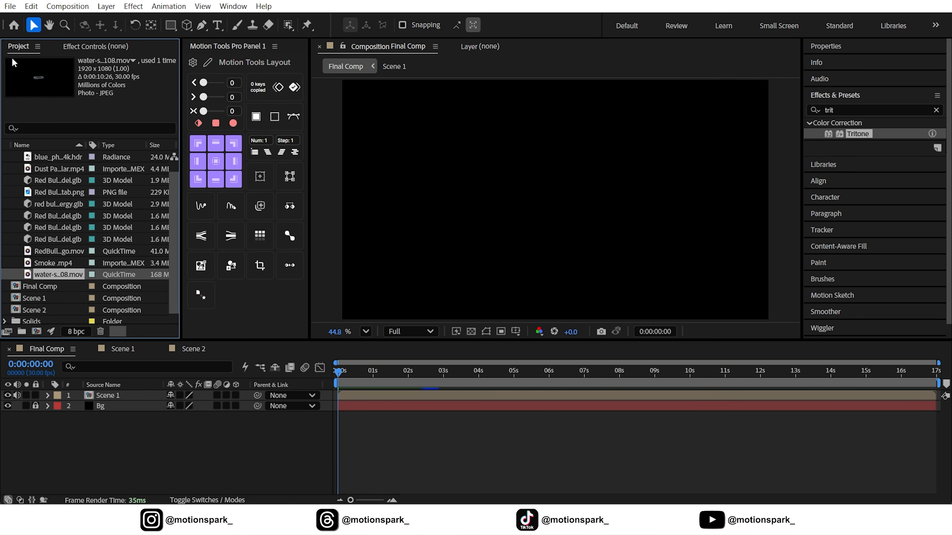
pyautogui.moveTo(45, 314); pyautogui.dragTo(122, 395)
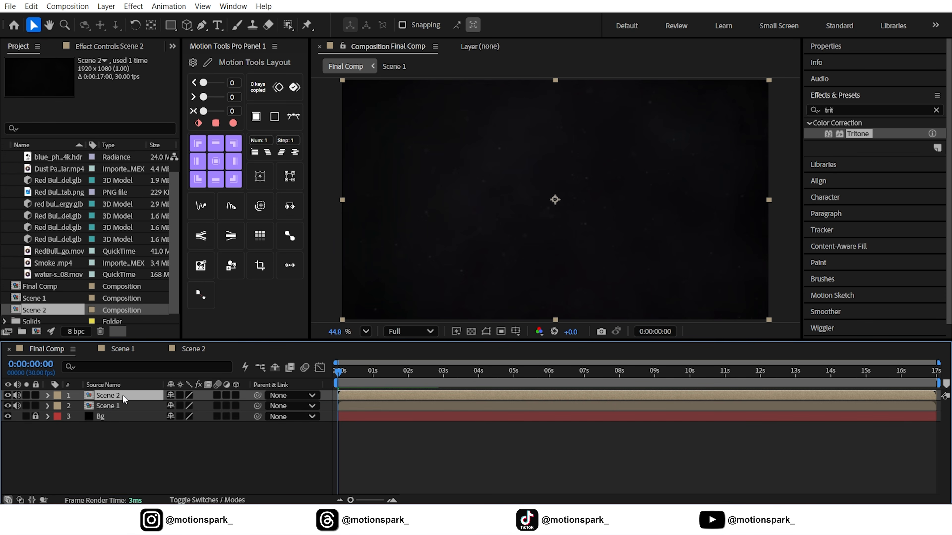
pyautogui.click(8, 395)
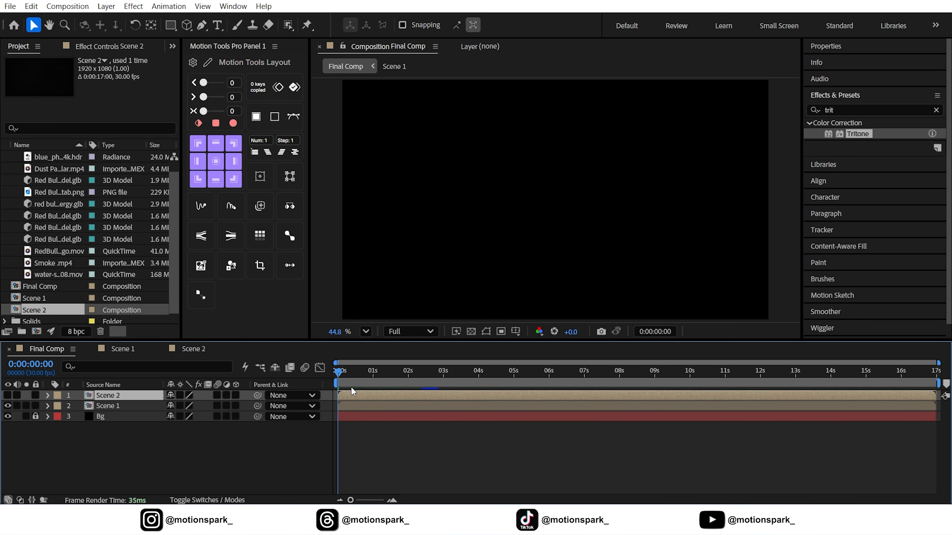
pyautogui.moveTo(367, 381); pyautogui.dragTo(410, 375)
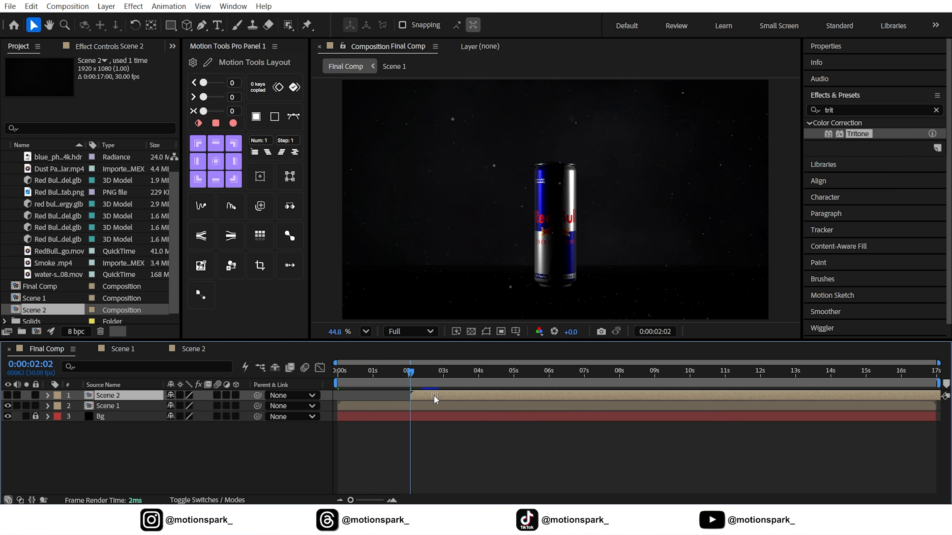
# - Split Final Comp's Scene 1 layer at 0:00:02:02 and delete the portion after the split
pyautogui.click(422, 406)
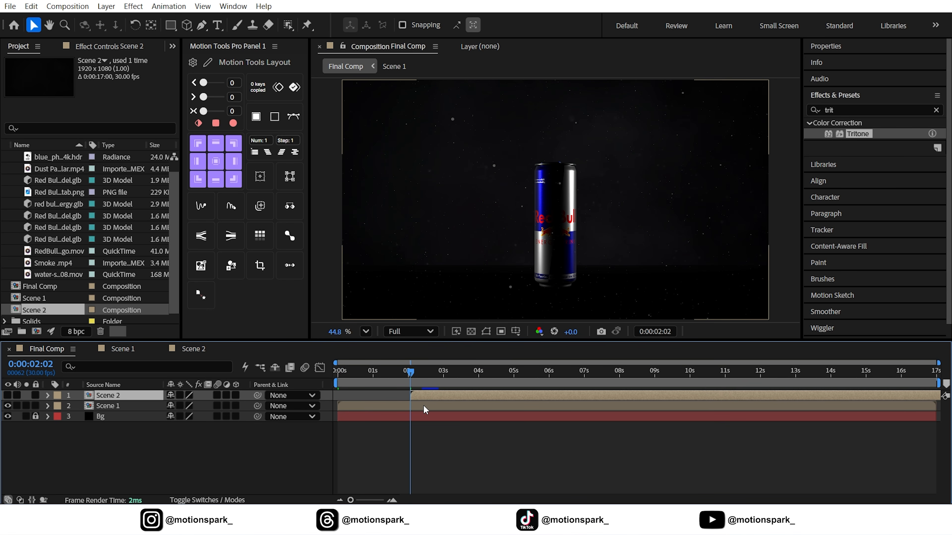
pyautogui.click(32, 6)
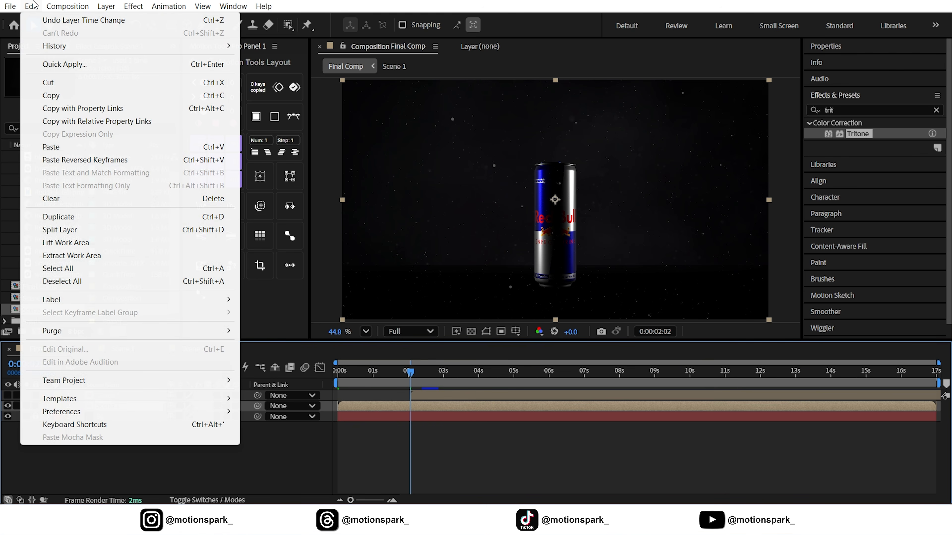
pyautogui.click(60, 230)
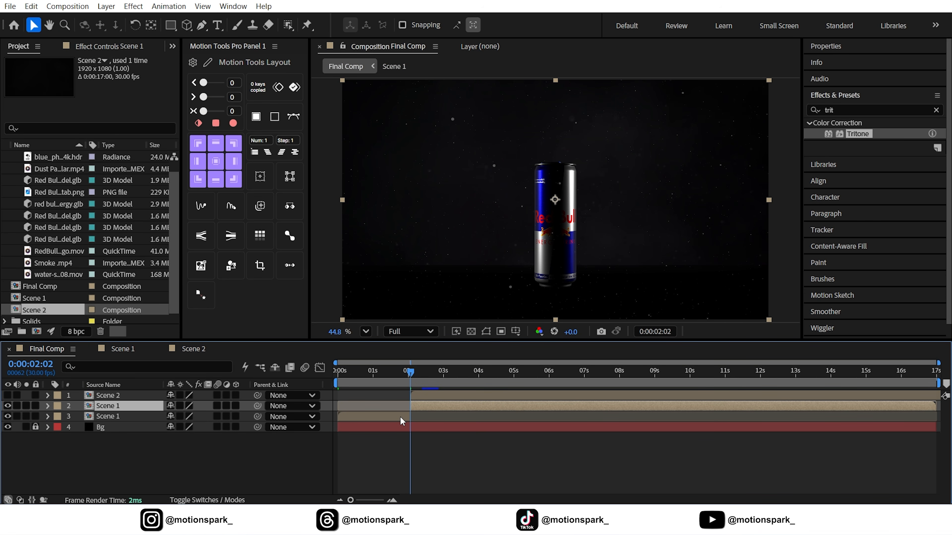
pyautogui.press('Delete')
# - Preview Final Comp from about two seconds to check the cut from Scene 1 to Scene 2, then return to the start
pyautogui.moveTo(398, 372); pyautogui.dragTo(408, 391)
pyautogui.press('space')
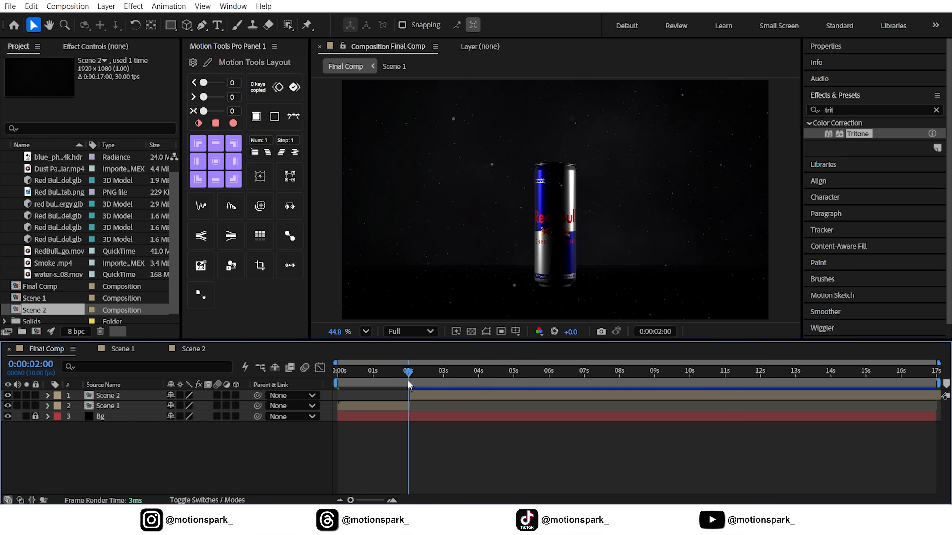
pyautogui.moveTo(424, 381); pyautogui.dragTo(331, 380)
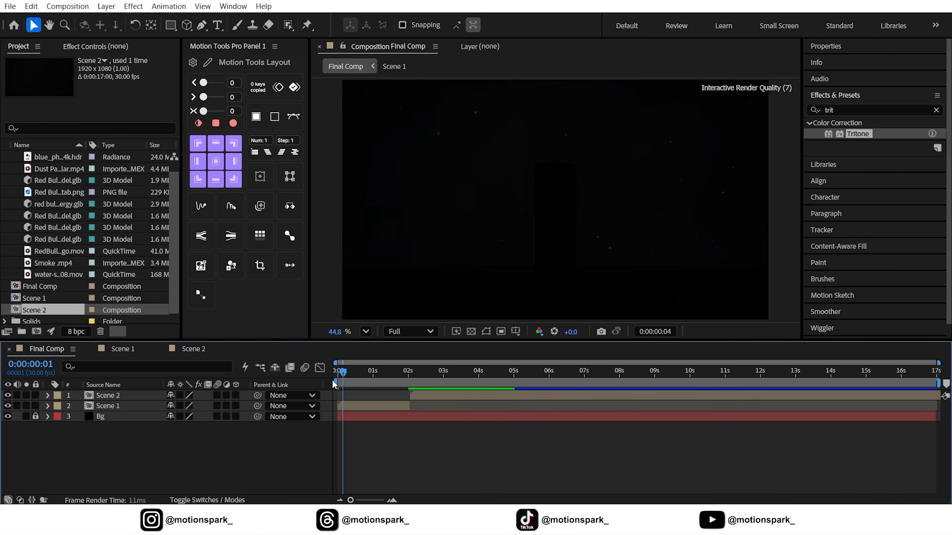
# - Create a composition named Scene 3 and add Red Bull Red Model.glb to it, using Make Comp Size
pyautogui.click(36, 331)
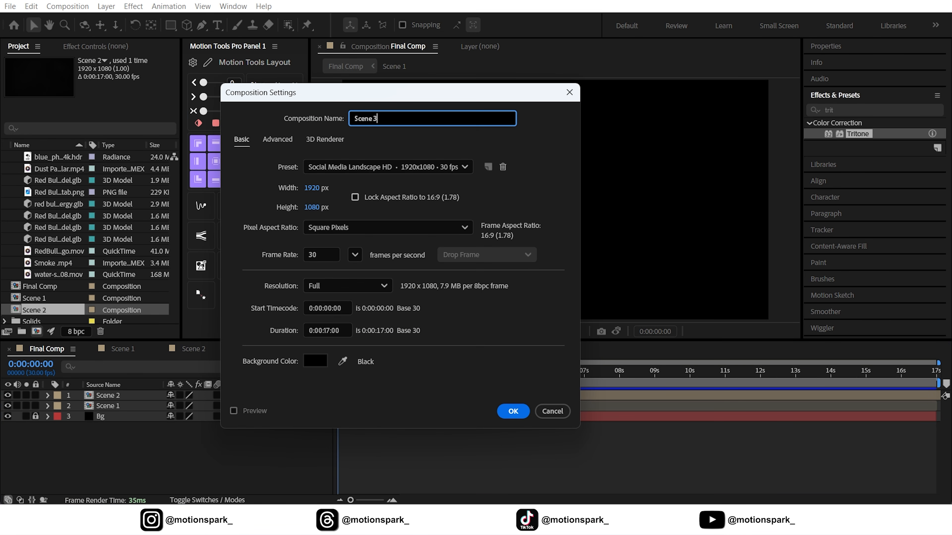
pyautogui.click(513, 411)
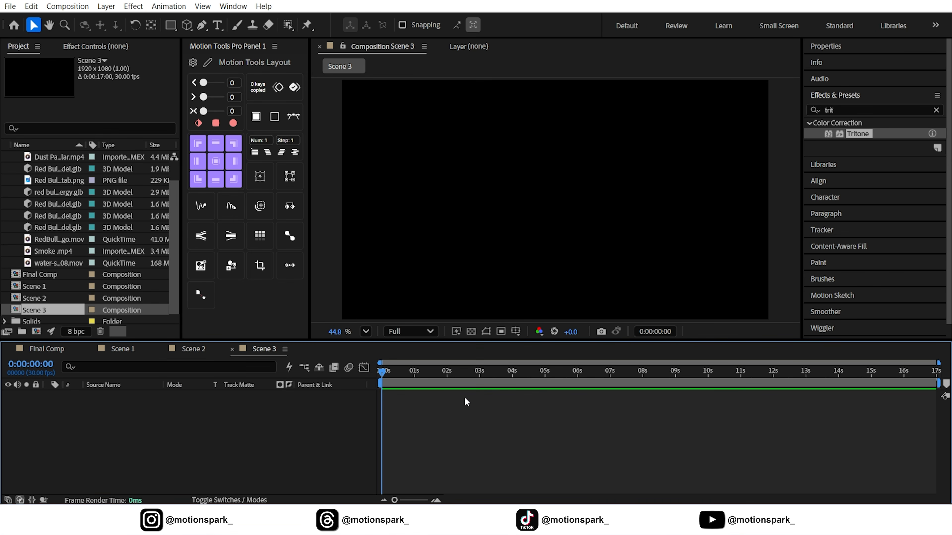
pyautogui.click(47, 263)
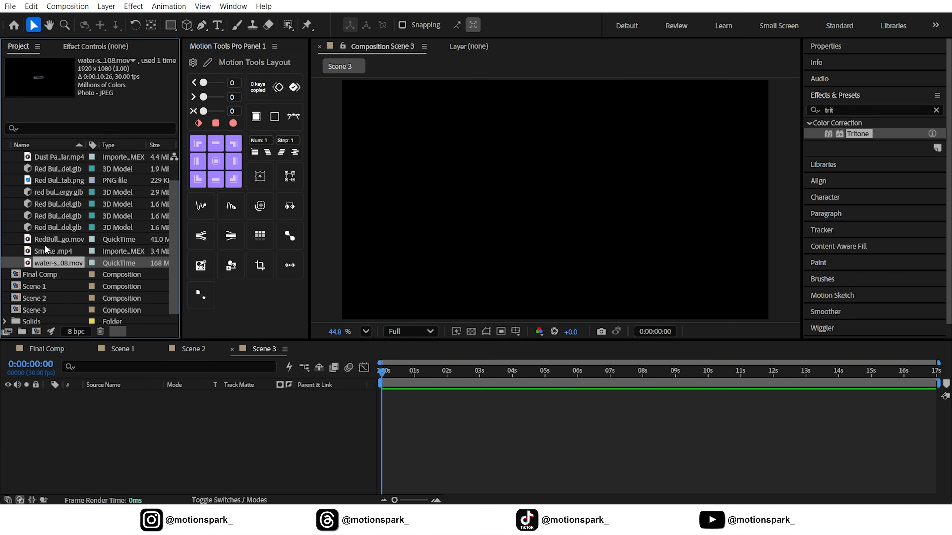
pyautogui.click(51, 227)
pyautogui.click(52, 204)
pyautogui.click(52, 216)
pyautogui.moveTo(53, 220); pyautogui.dragTo(162, 421)
pyautogui.click(396, 230)
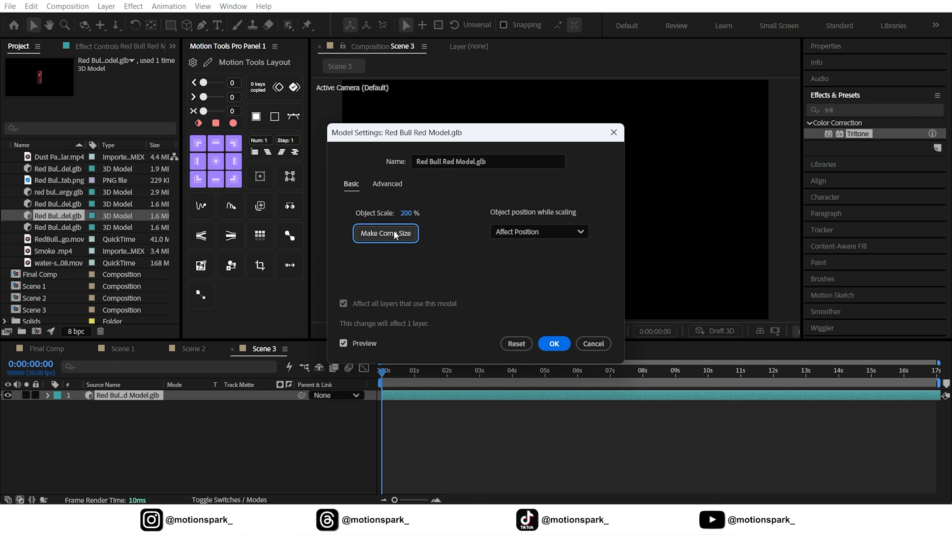
pyautogui.click(548, 347)
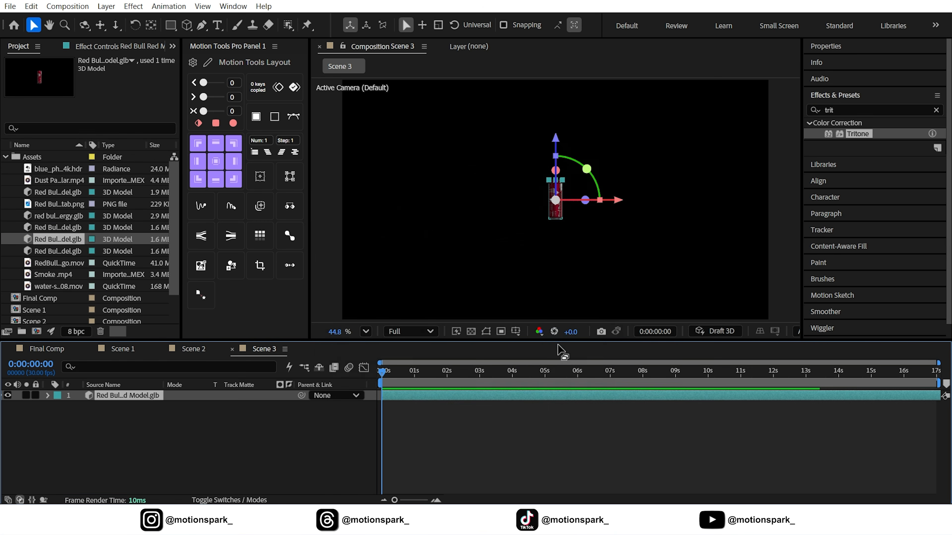
# - Scale the red can to 702%, tilt it to a 331.9° X orientation, and lower it to the frame's lower edge
pyautogui.press('s')
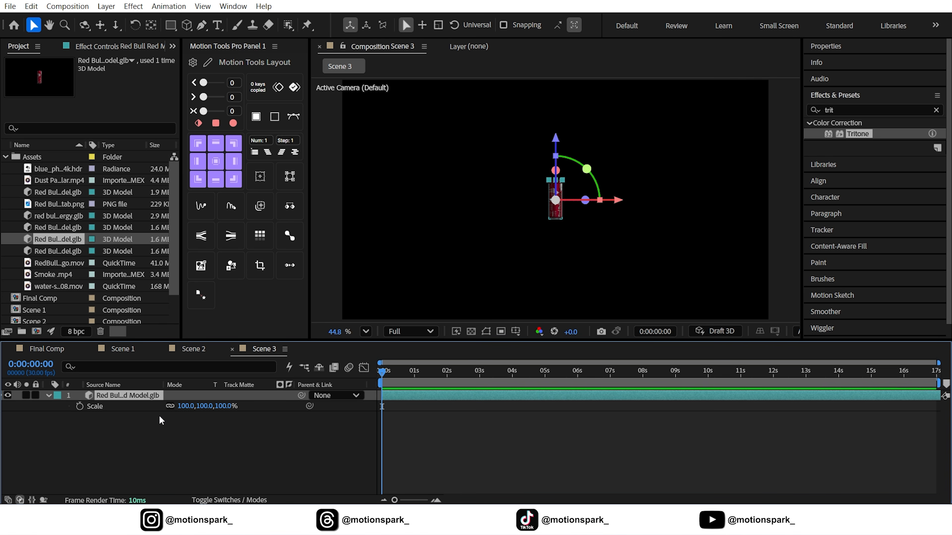
pyautogui.moveTo(185, 406); pyautogui.dragTo(568, 403)
pyautogui.moveTo(557, 170); pyautogui.dragTo(557, 244)
pyautogui.moveTo(555, 284); pyautogui.dragTo(556, 291)
# - Set starting keyframes at 0:00:00:00 for the red can's Position and Z Rotation
pyautogui.click(121, 405)
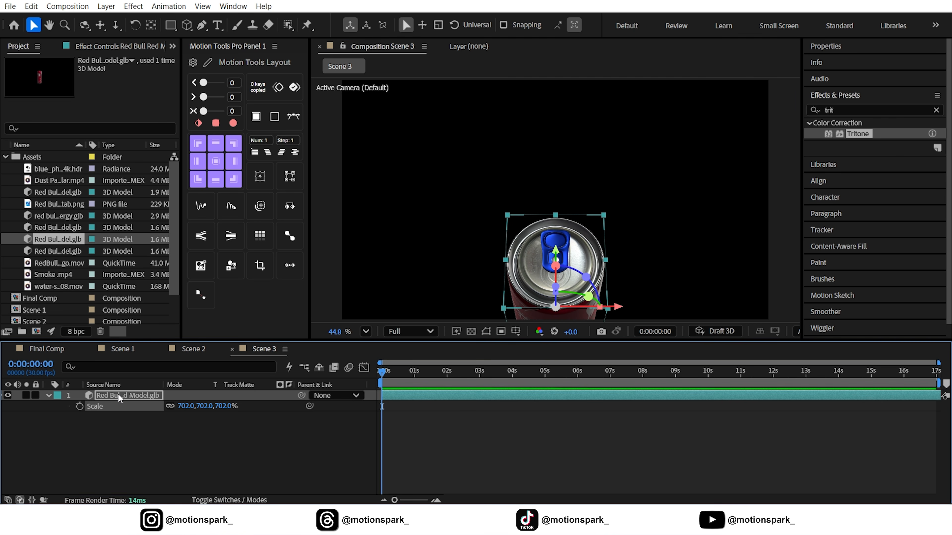
pyautogui.press('p')
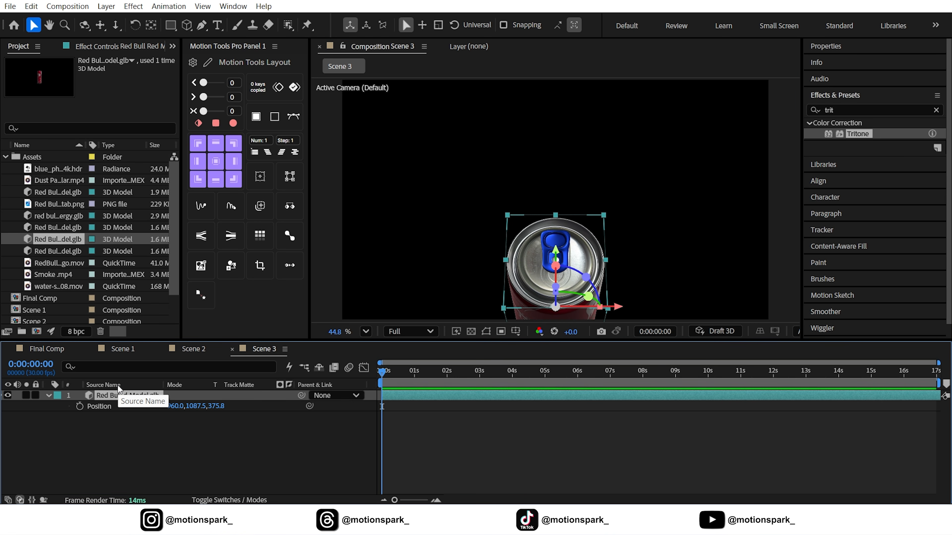
pyautogui.hotkey('shift', 'r')
pyautogui.click(79, 406)
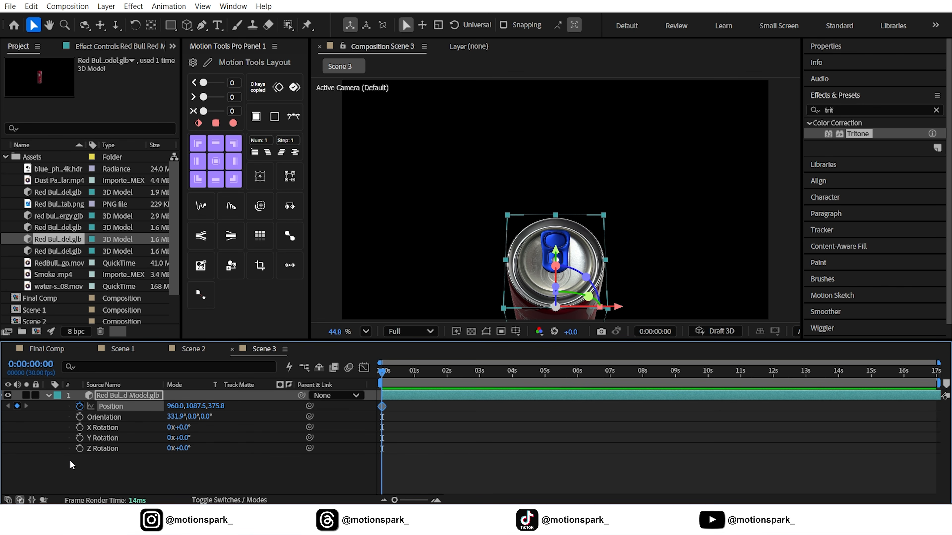
pyautogui.click(79, 449)
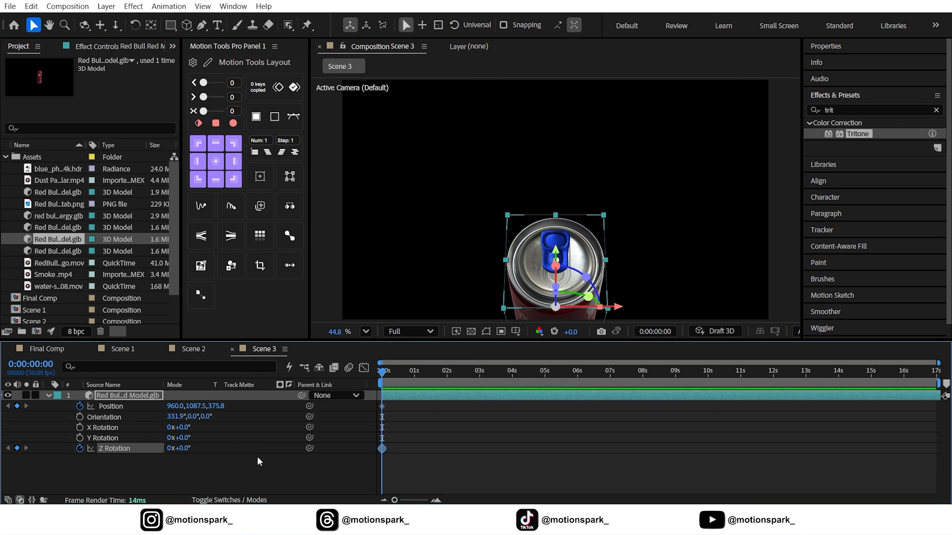
# - Keyframe the can's Position at 0:00:04:00, raising it and bringing it closer to 960, 657.8, -310.4
pyautogui.click(512, 379)
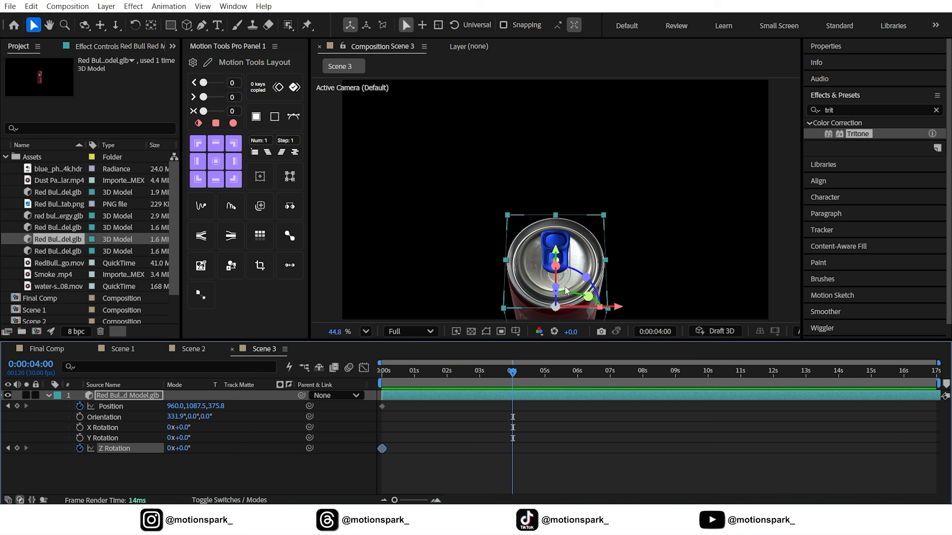
pyautogui.moveTo(558, 290); pyautogui.dragTo(556, 204)
pyautogui.moveTo(218, 407); pyautogui.dragTo(282, 401)
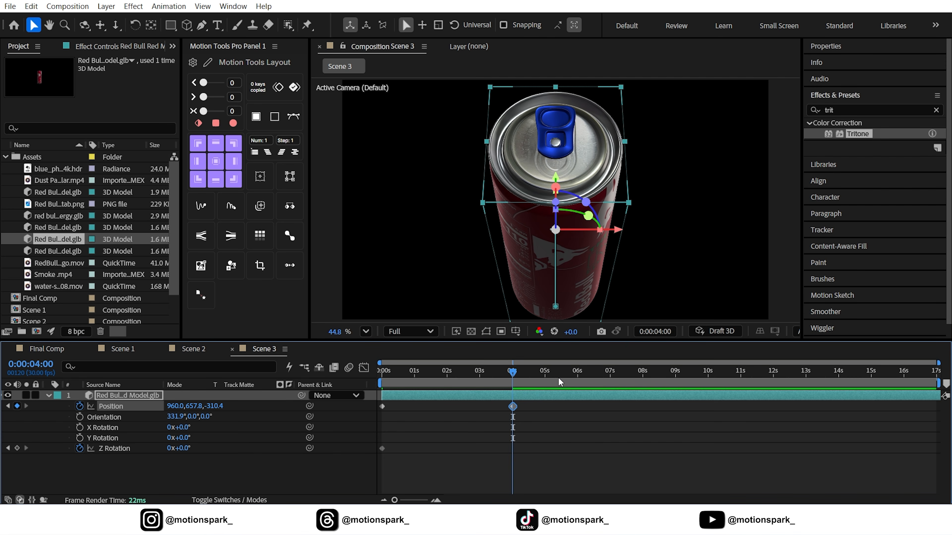
# - Keyframe the can's Z Rotation to one full turn at 0:00:05:00
pyautogui.click(544, 378)
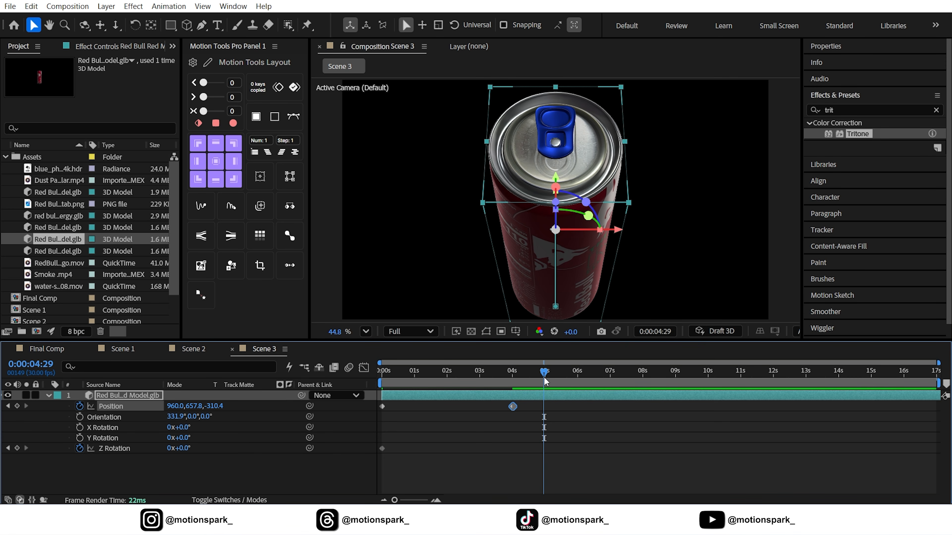
pyautogui.click(165, 452)
pyautogui.write('1')
pyautogui.press('Return')
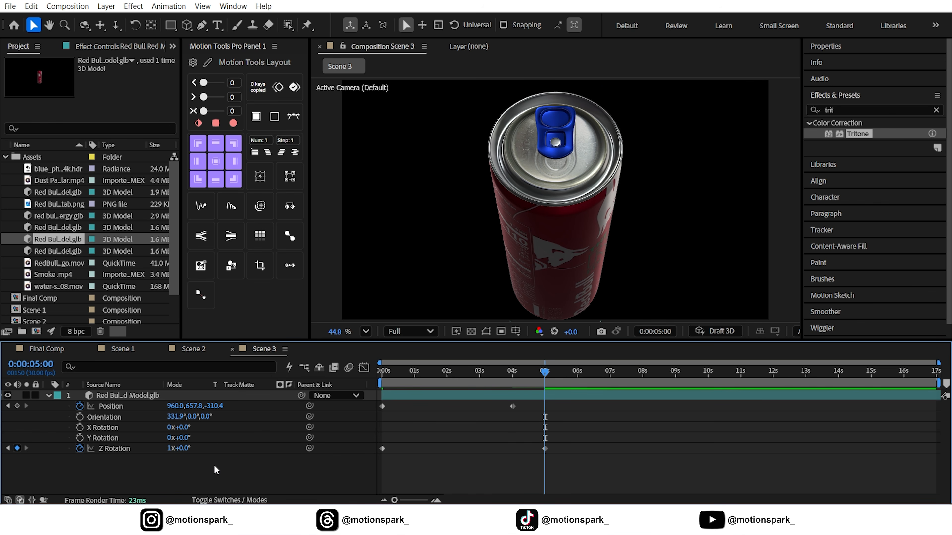
# - Ease both Position keyframes and reshape their speed graph for a fast start and a long slowdown
pyautogui.moveTo(513, 418); pyautogui.dragTo(379, 411)
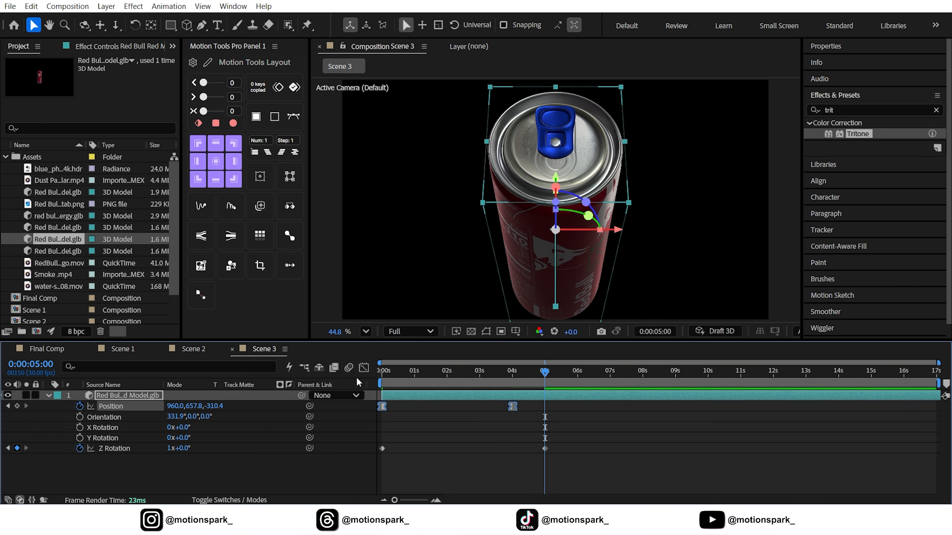
pyautogui.click(364, 368)
pyautogui.click(512, 470)
pyautogui.moveTo(490, 470); pyautogui.dragTo(382, 463)
# - Preview the can's eased rise and rotation from the start of Scene 3
pyautogui.moveTo(398, 371); pyautogui.dragTo(308, 387)
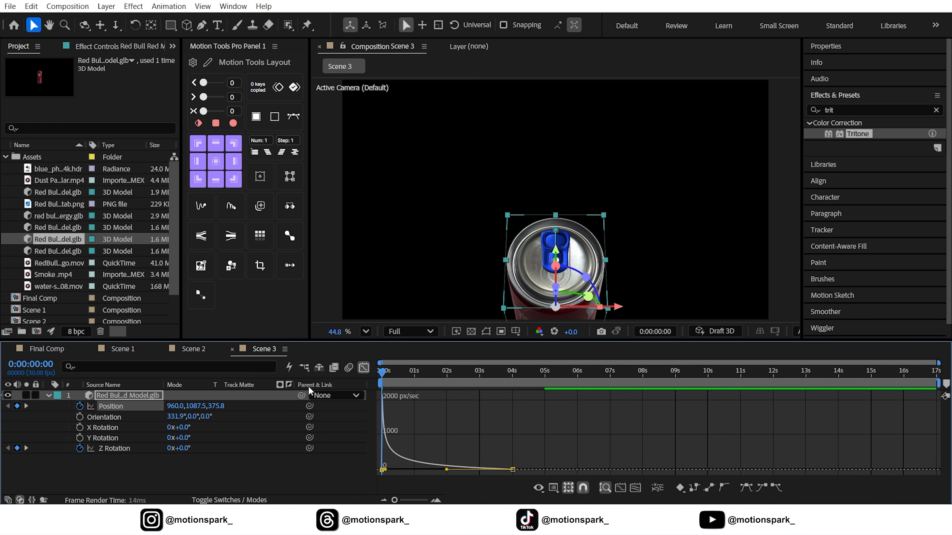
pyautogui.click(257, 486)
pyautogui.press('space')
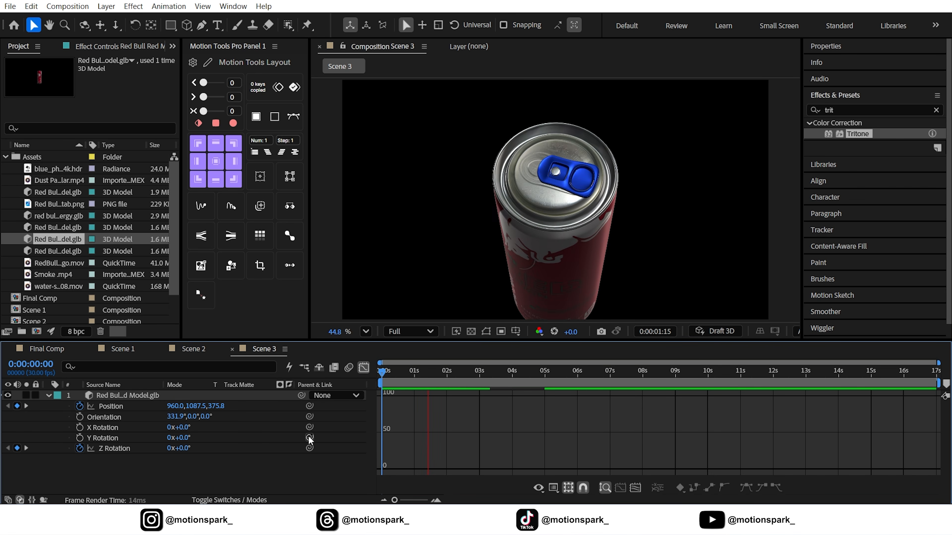
# - Close the graph editor, shift the last Position keyframe earlier to about 3.5 seconds, and preview the animation
pyautogui.click(363, 368)
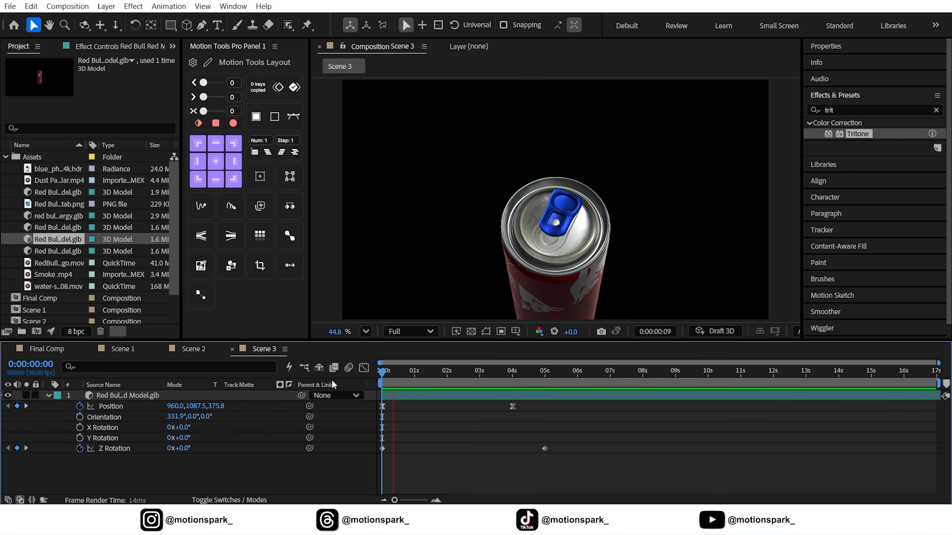
pyautogui.moveTo(475, 376); pyautogui.dragTo(494, 410)
pyautogui.press('Home')
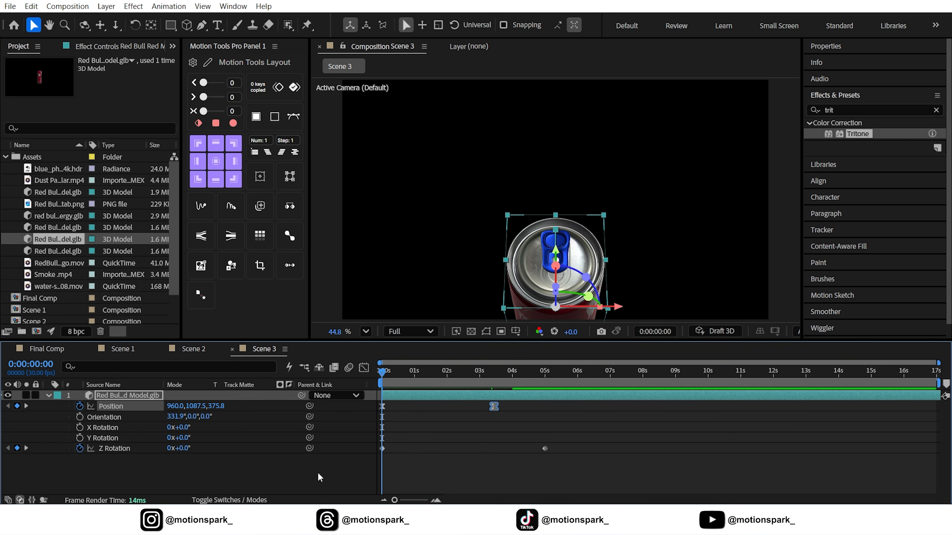
pyautogui.click(317, 473)
pyautogui.press('space')
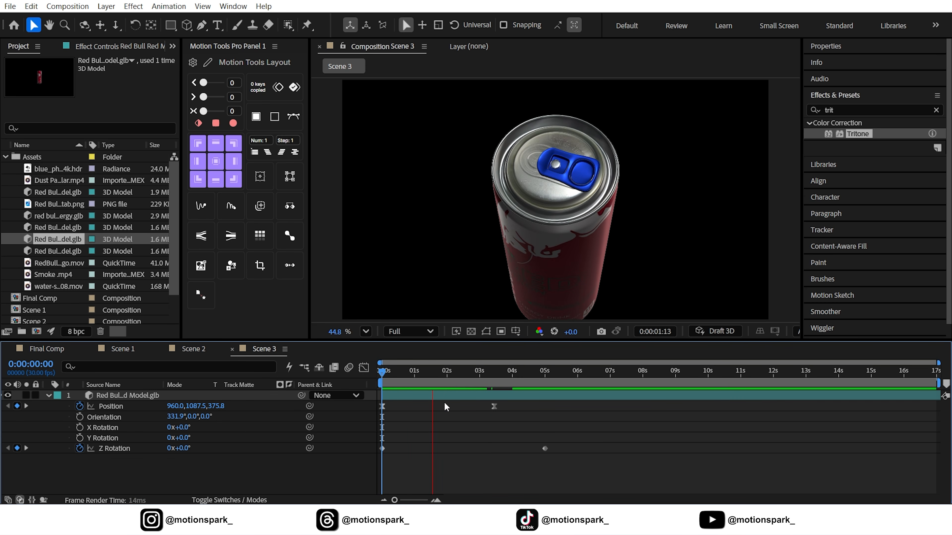
# - Collapse the can layer's properties and add an Environment light to Scene 3 with 100% intensity and shadows enabled
pyautogui.click(463, 383)
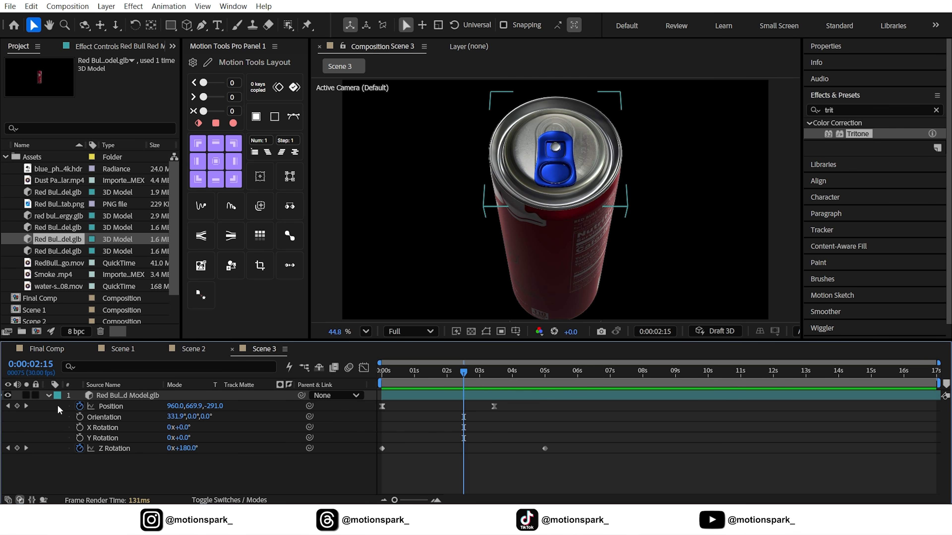
pyautogui.click(49, 396)
pyautogui.rightClick(159, 440)
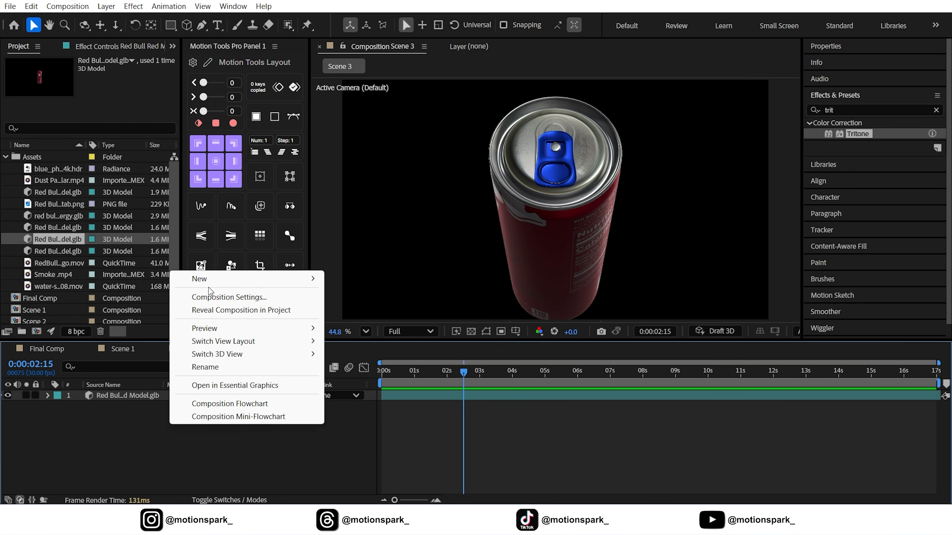
pyautogui.moveTo(206, 286)
pyautogui.click(353, 322)
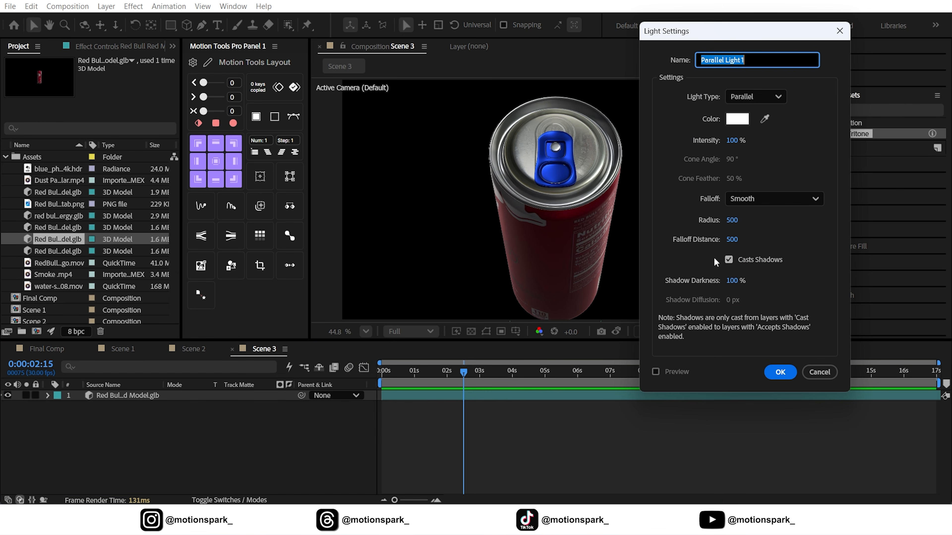
pyautogui.click(747, 96)
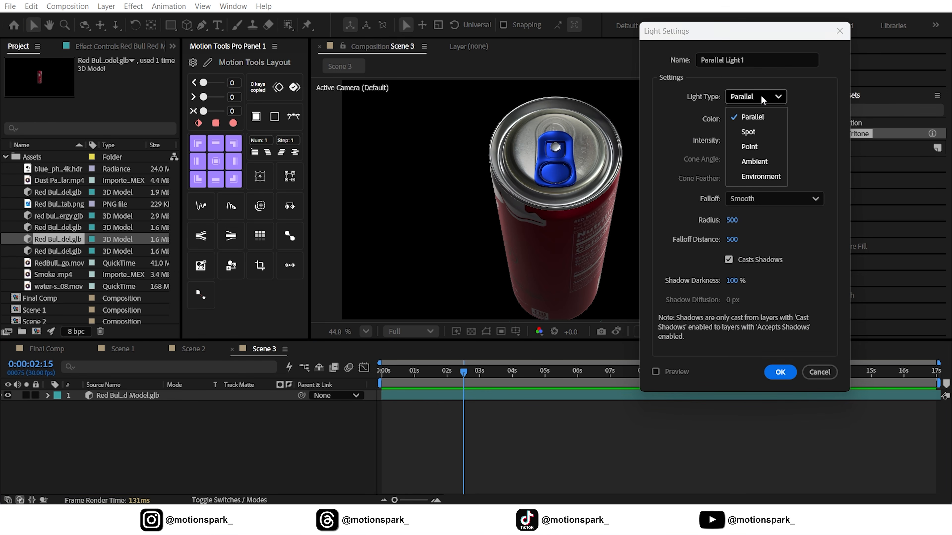
pyautogui.click(768, 178)
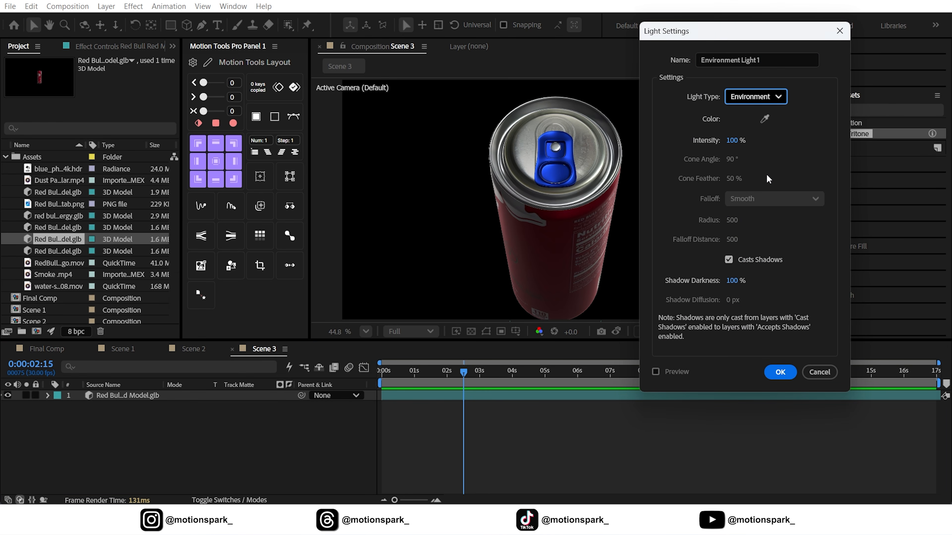
pyautogui.click(782, 373)
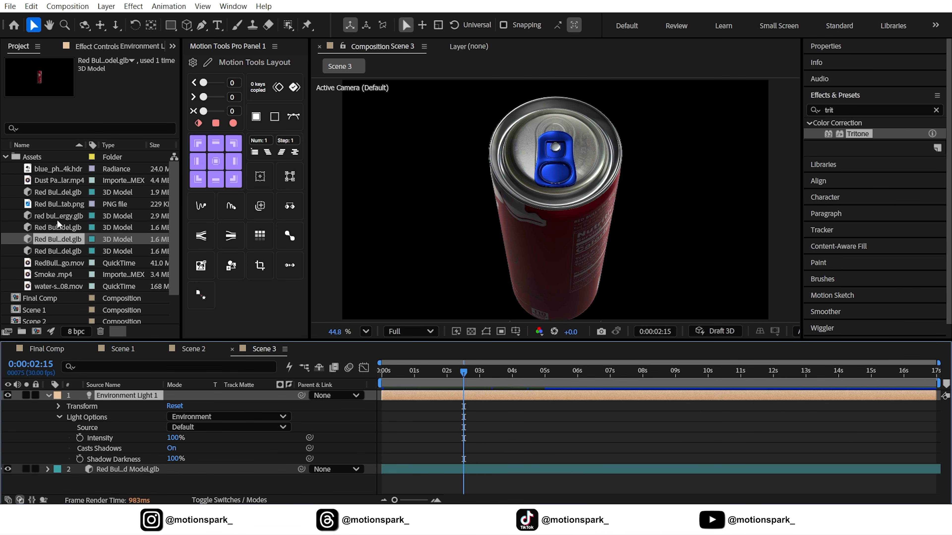
# - Add blue_photo_studio_4k.hdr to Scene 3 and assign it as the Environment light's source
pyautogui.moveTo(52, 171); pyautogui.dragTo(126, 396)
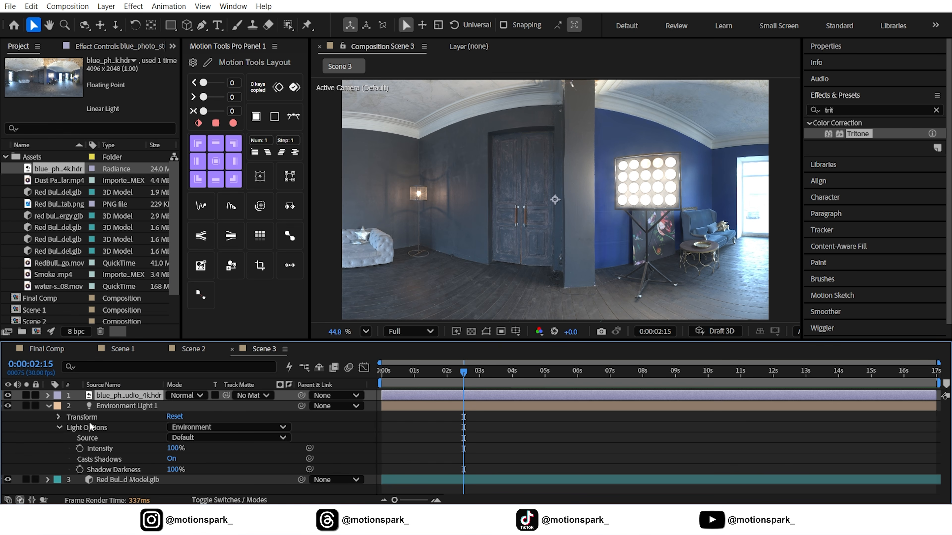
pyautogui.click(205, 435)
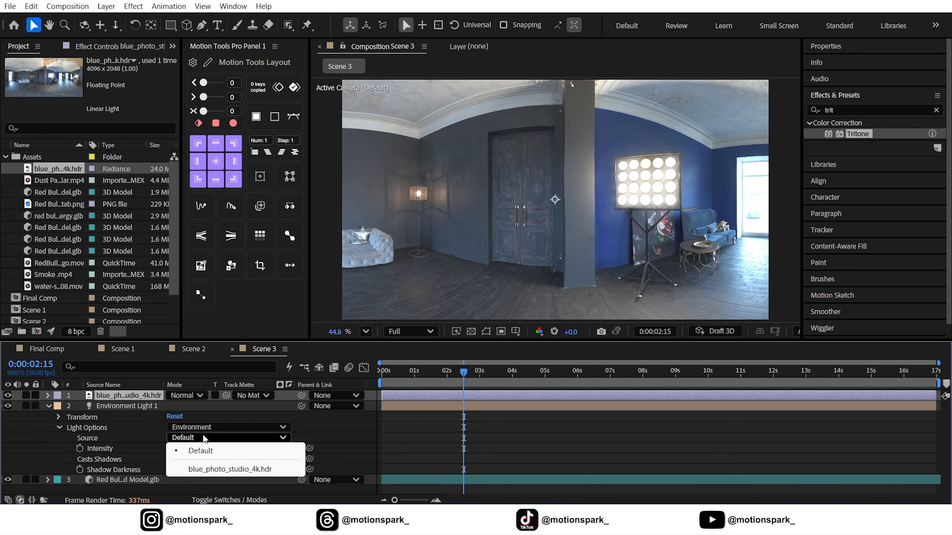
pyautogui.click(222, 469)
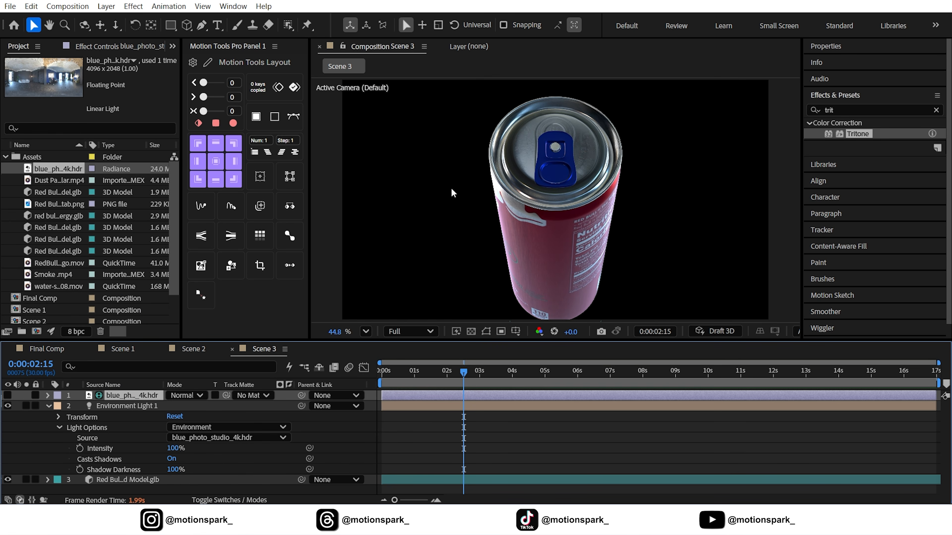
# - Adjust the Environment light's X Rotation to reposition the reflections on the can, and collapse the light's properties
pyautogui.click(58, 417)
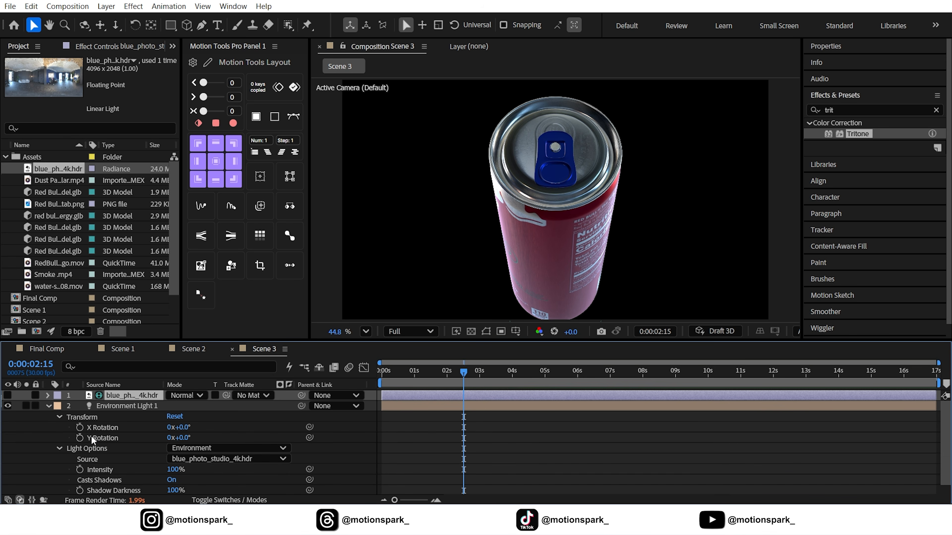
pyautogui.moveTo(189, 427)
pyautogui.mouseDown()
pyautogui.moveTo(204, 427)
pyautogui.moveTo(198, 437)
pyautogui.moveTo(196, 429)
pyautogui.mouseUp()
pyautogui.click(48, 406)
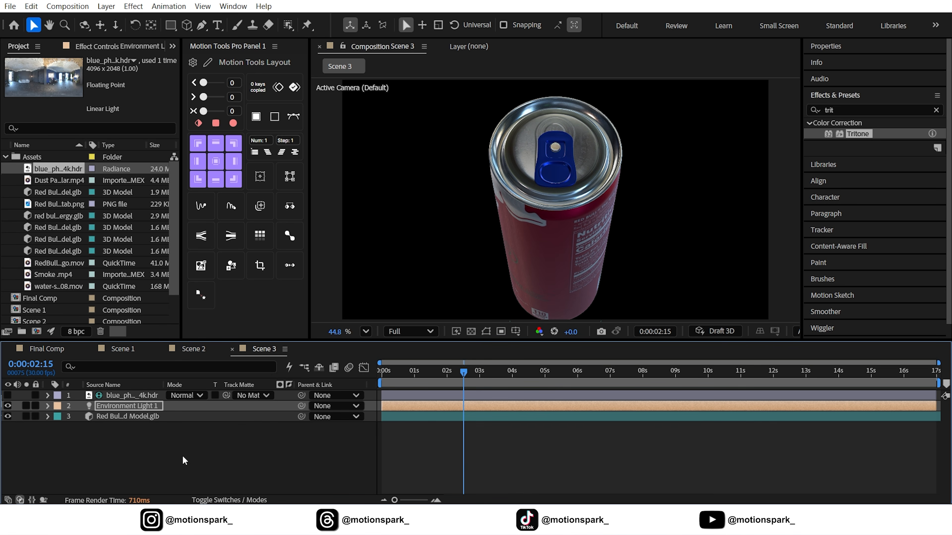
pyautogui.click(182, 455)
# - Paste the smoke, dust and adjustment layers at Scene 3's start and put them beneath the can, with the adjustment layer above the footage
pyautogui.moveTo(420, 372); pyautogui.dragTo(348, 373)
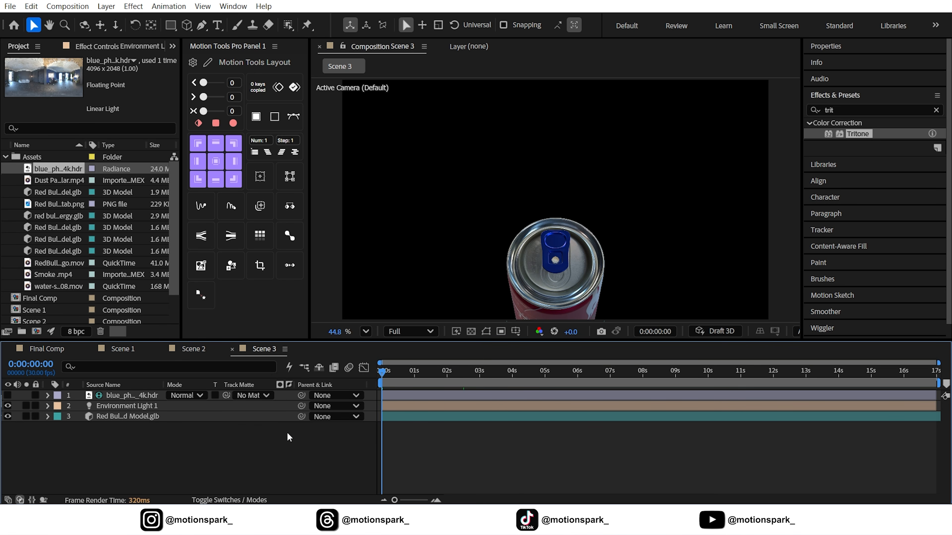
pyautogui.click(31, 7)
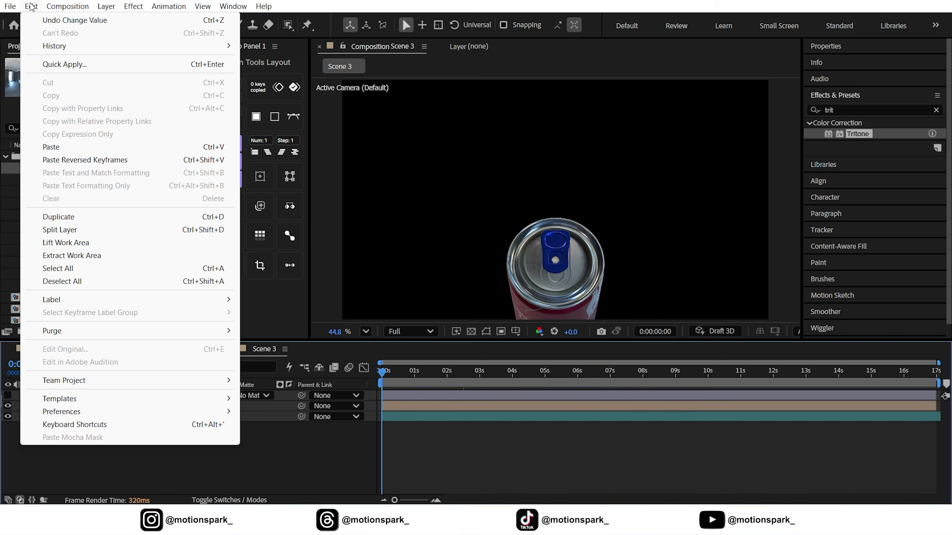
pyautogui.click(57, 147)
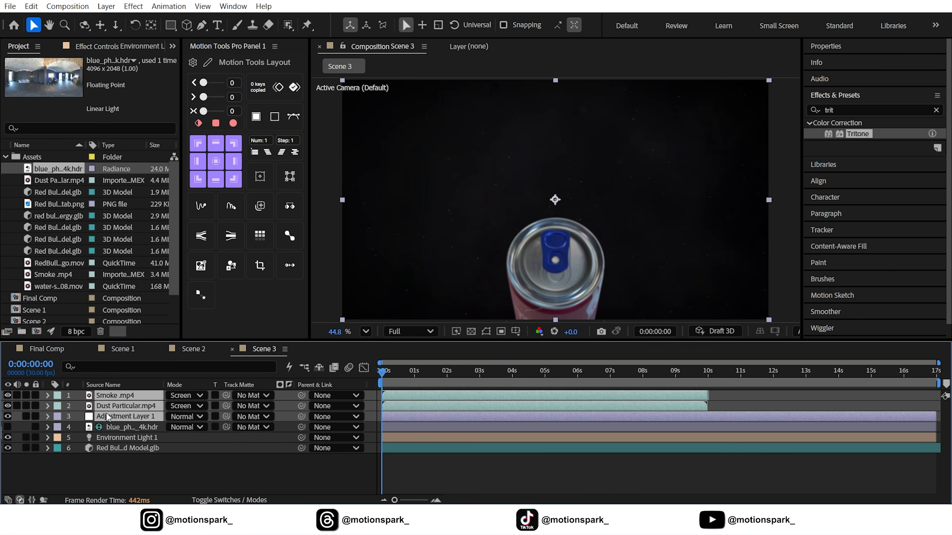
pyautogui.hotkey('ctrl', 'shift', '[')
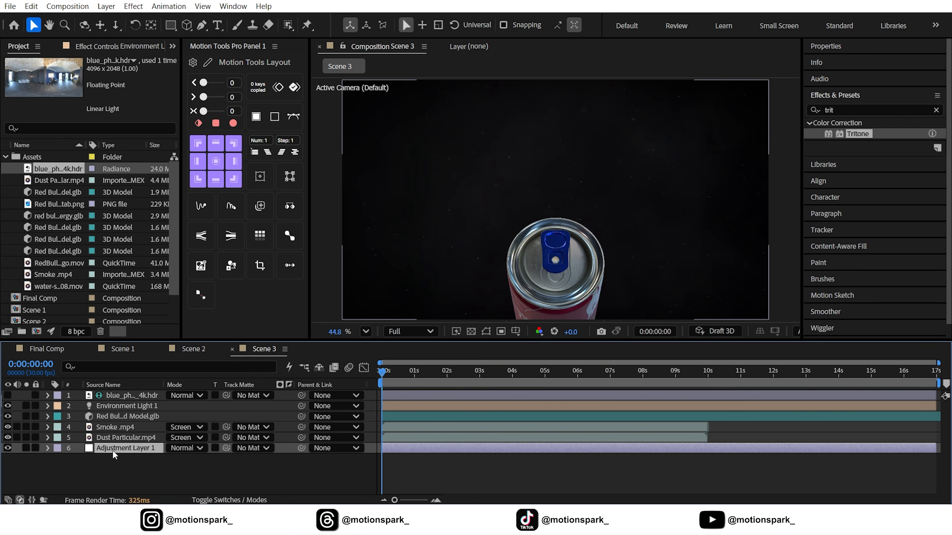
pyautogui.moveTo(112, 450); pyautogui.dragTo(117, 431)
pyautogui.click(142, 465)
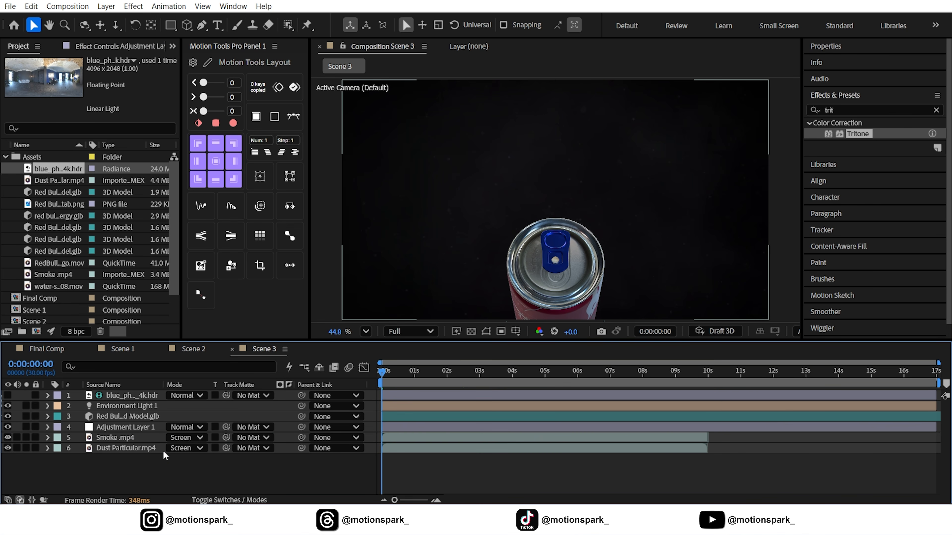
# - Add Scene 3 as the top layer of Final Comp, hide it, and locate the cut point at 0:00:04:03
pyautogui.click(64, 349)
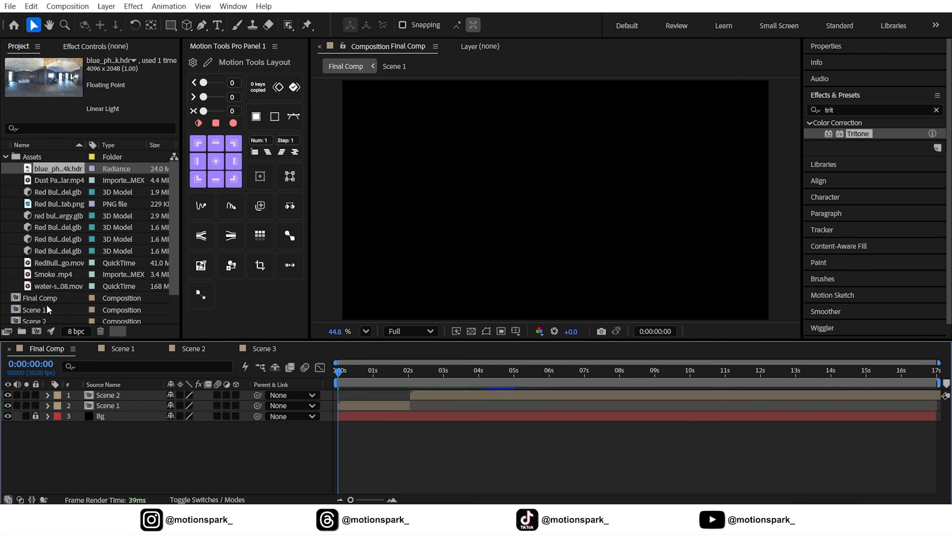
pyautogui.scroll(-1, 48, 297)
pyautogui.moveTo(44, 301); pyautogui.dragTo(122, 392)
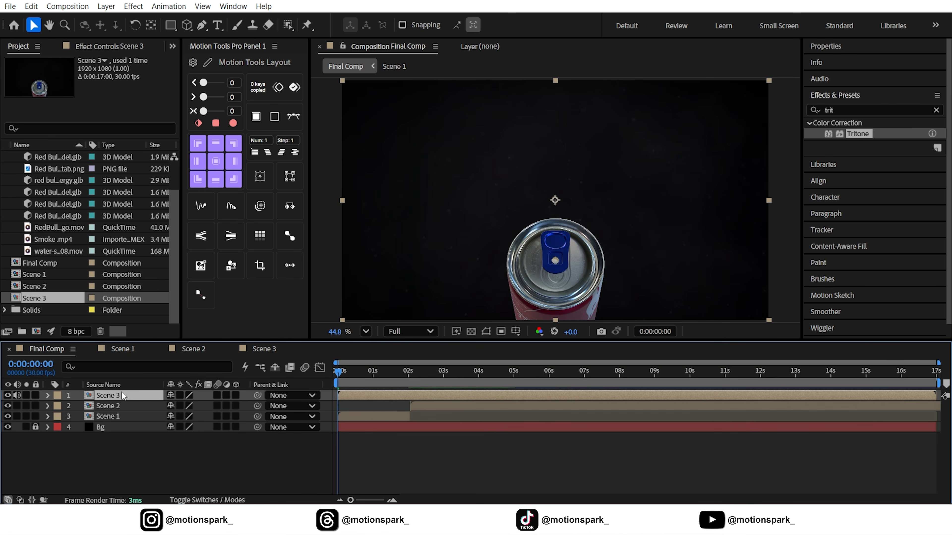
pyautogui.click(7, 395)
pyautogui.moveTo(374, 380); pyautogui.dragTo(478, 371)
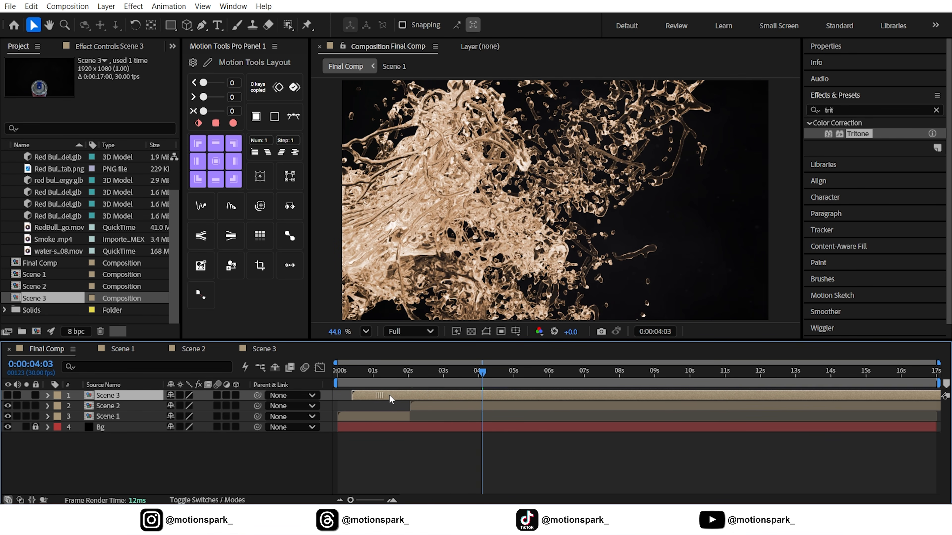
# - Start Scene 3 at 0:00:04:03, remove the part of Scene 2 after that point, and show Scene 3 again
pyautogui.click(504, 402)
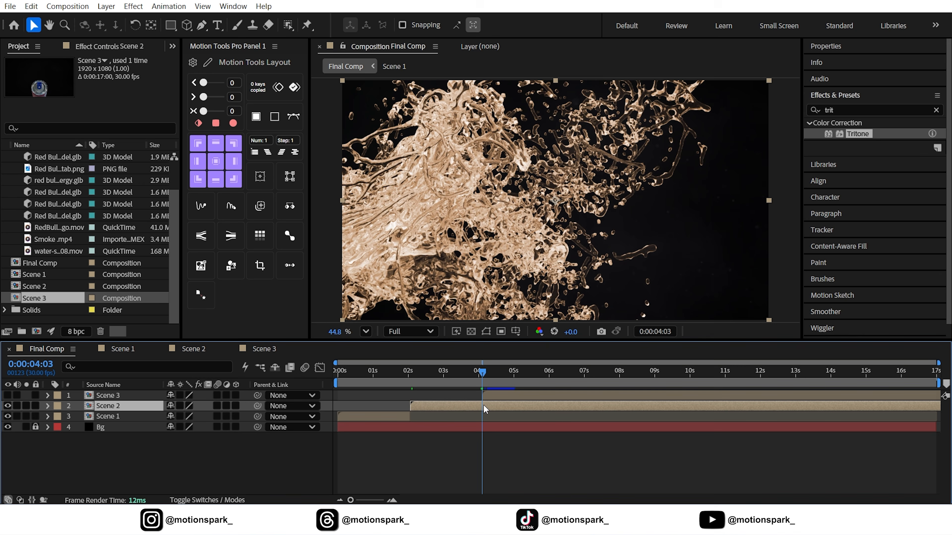
pyautogui.hotkey('ctrl', 'shift', 'd')
pyautogui.press('Delete')
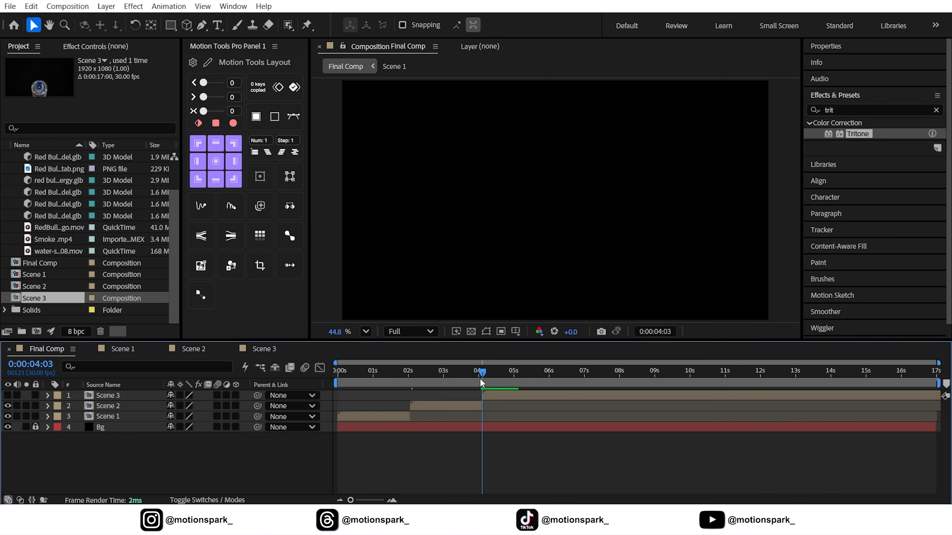
pyautogui.click(8, 395)
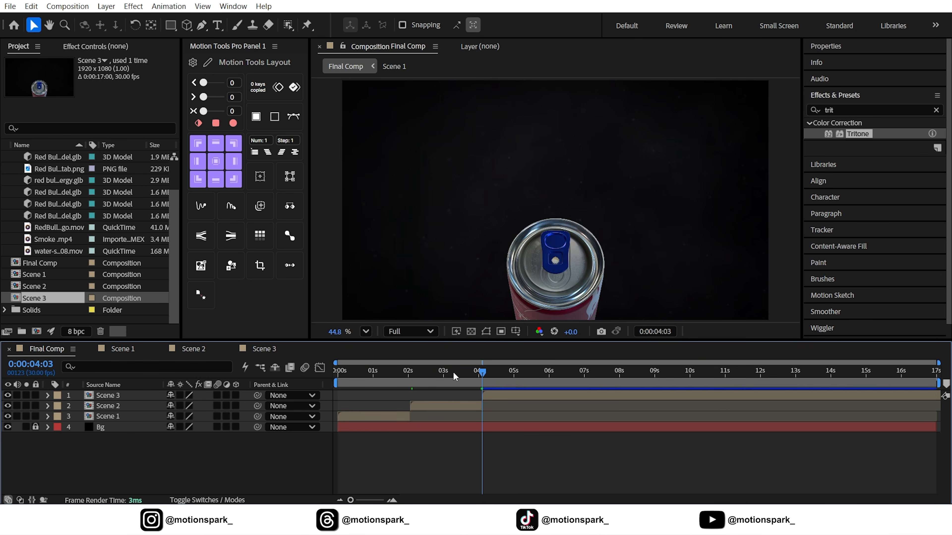
# - Lower Final Comp's preview resolution to Half and scrub through the can's motion in Scene 3
pyautogui.moveTo(503, 379); pyautogui.dragTo(529, 378)
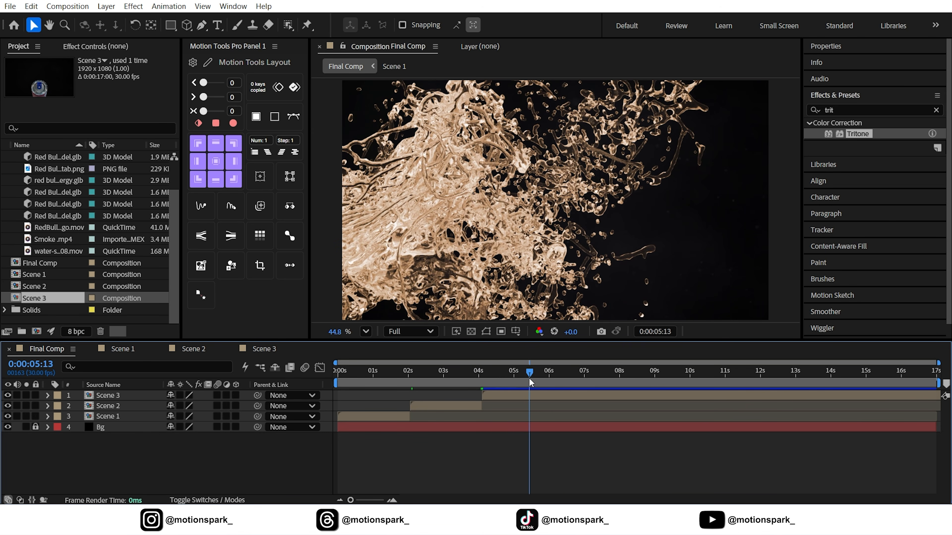
pyautogui.click(412, 331)
pyautogui.click(420, 352)
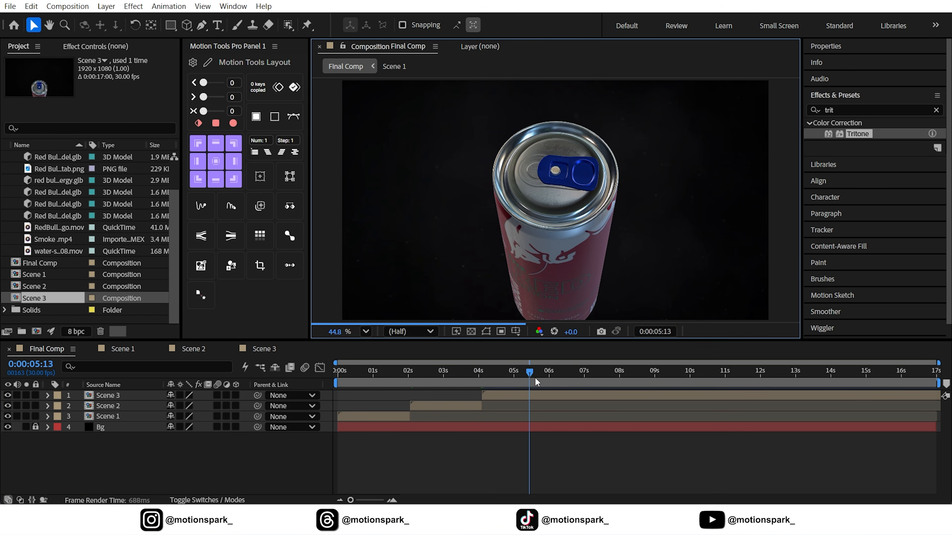
pyautogui.moveTo(529, 371)
pyautogui.mouseDown()
pyautogui.moveTo(550, 371)
pyautogui.moveTo(534, 372)
pyautogui.mouseUp()
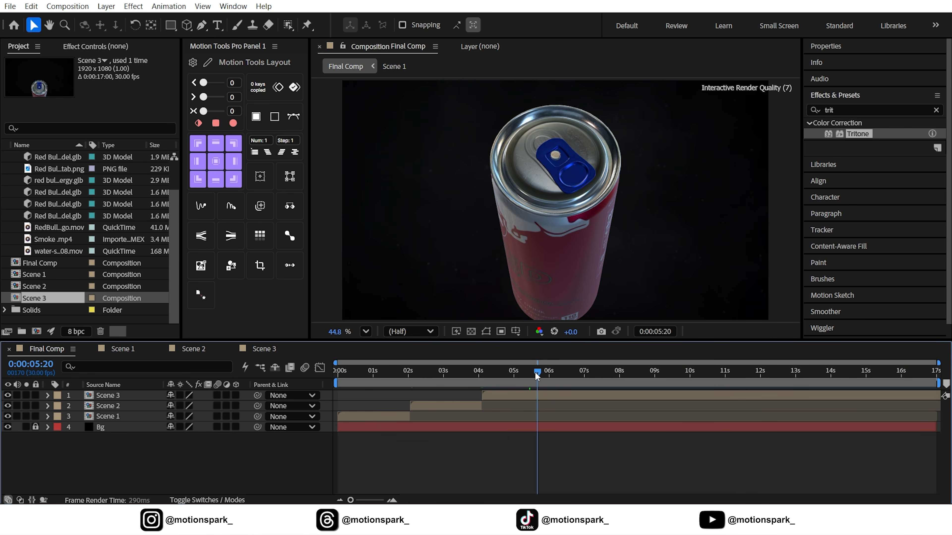
# - Create a composition named Scene 4 and paste the smoke, dust and adjustment layers into it
pyautogui.click(37, 332)
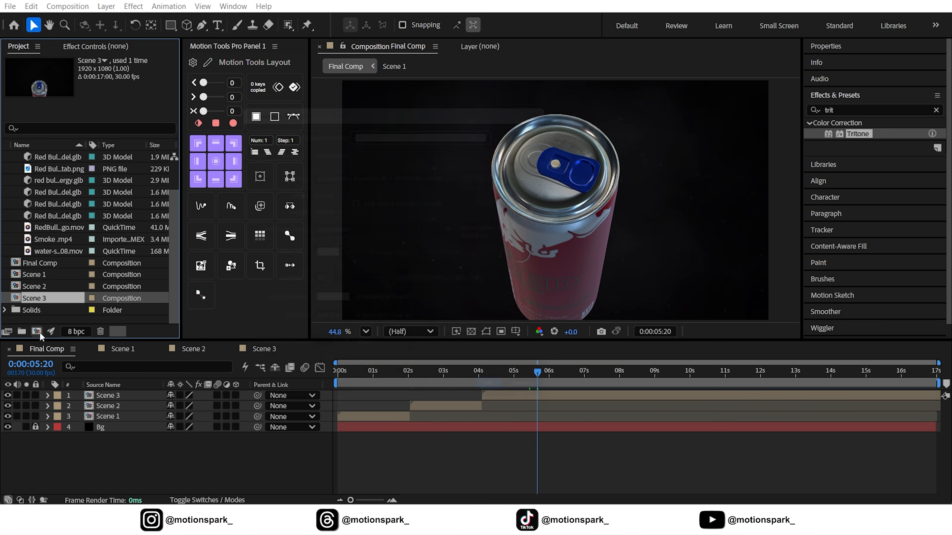
pyautogui.write('Scene')
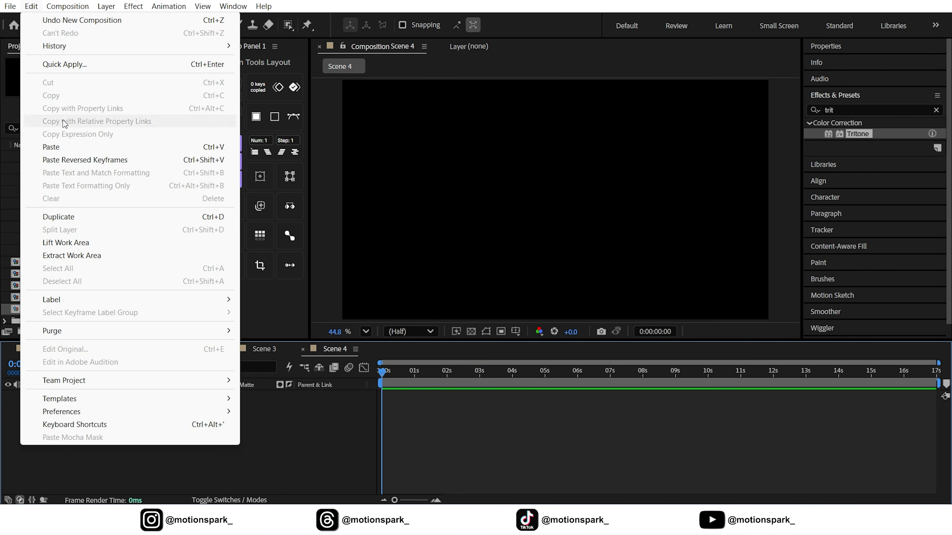
pyautogui.click(63, 144)
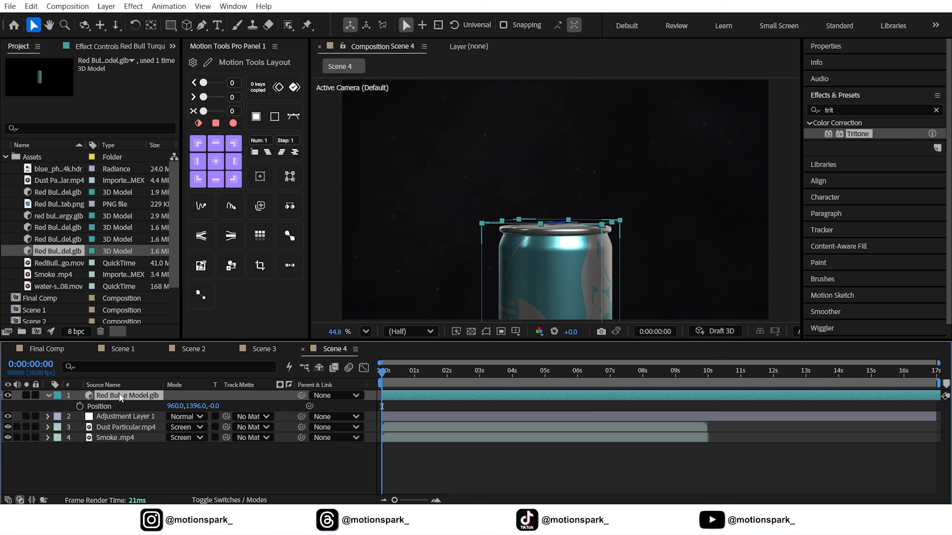
# - Keyframe the turquoise can's Position to 960, 905.2, -373 at 0:00:03:15 and its Z Rotation to one full turn at 0:00:05:00
pyautogui.click(496, 371)
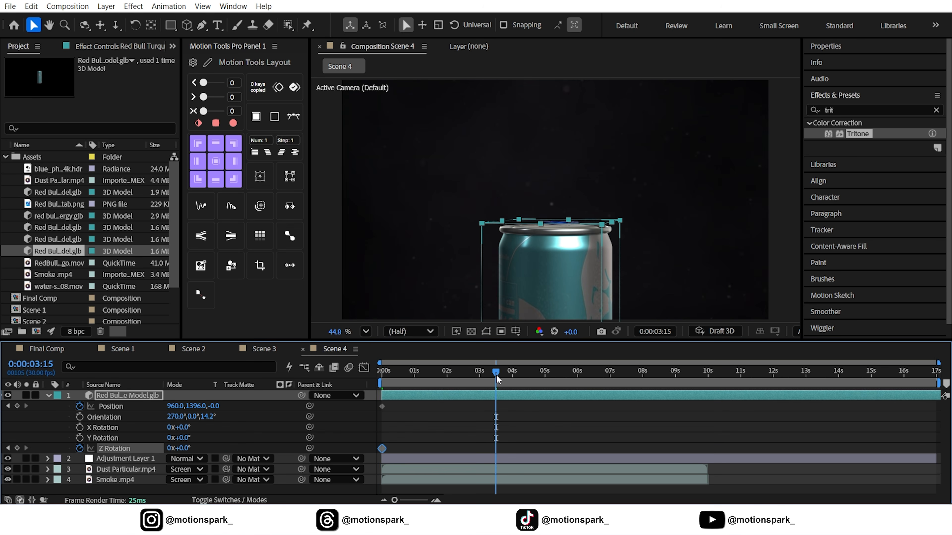
pyautogui.moveTo(568, 267); pyautogui.dragTo(559, 276)
pyautogui.click(544, 371)
pyautogui.click(169, 449)
pyautogui.write('1')
pyautogui.press('Return')
# - Shape the can's Position speed graph for a fast start and long slowdown, and copy the HDR and Environment light layers from Scene 3
pyautogui.click(364, 368)
pyautogui.moveTo(458, 469); pyautogui.dragTo(407, 453)
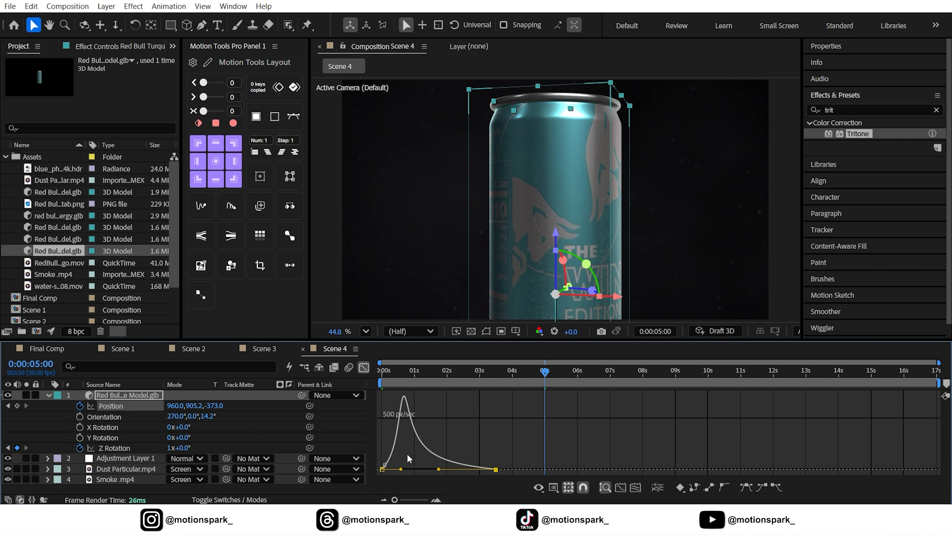
pyautogui.click(30, 6)
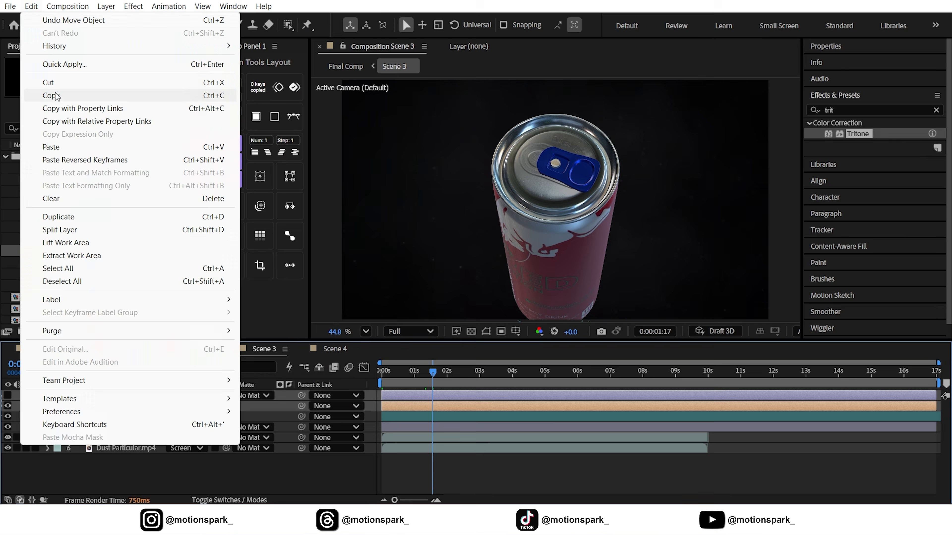
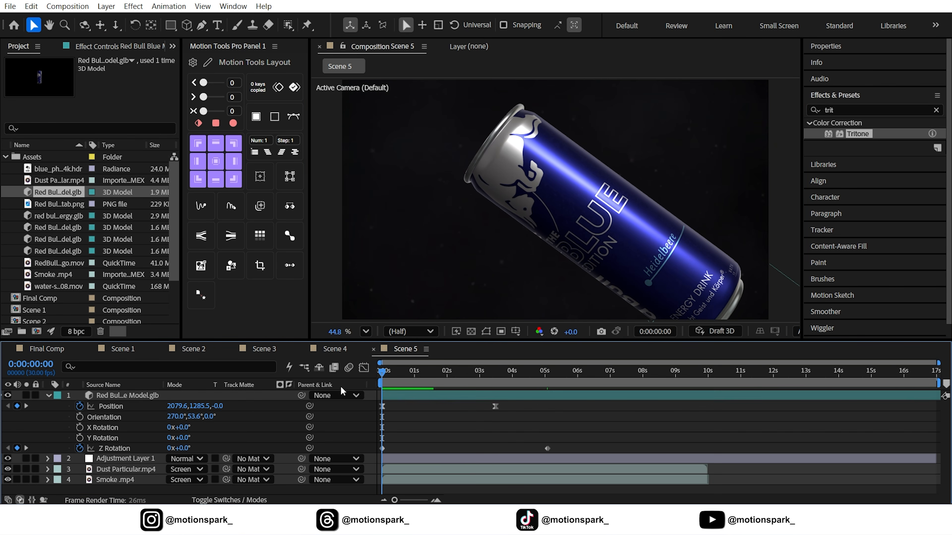
# - Place Scene 5 in Final Comp from 0:00:08:04 and remove the part of Scene 4 after that point
pyautogui.click(366, 331)
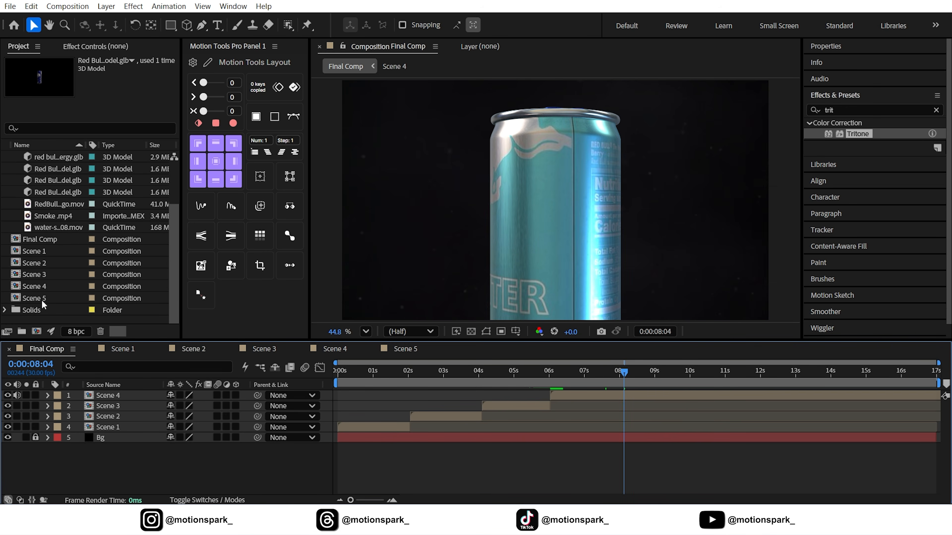
pyautogui.press('Delete')
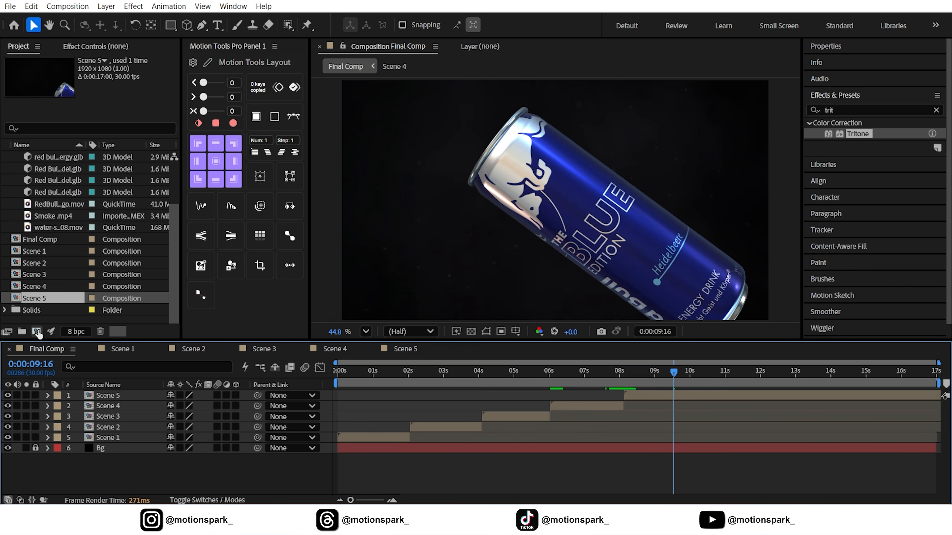
# - Create a 1920x1080, 30 fps, 17-second composition named Scene 6 and select the red bull energy.glb model among the assets
pyautogui.click(37, 332)
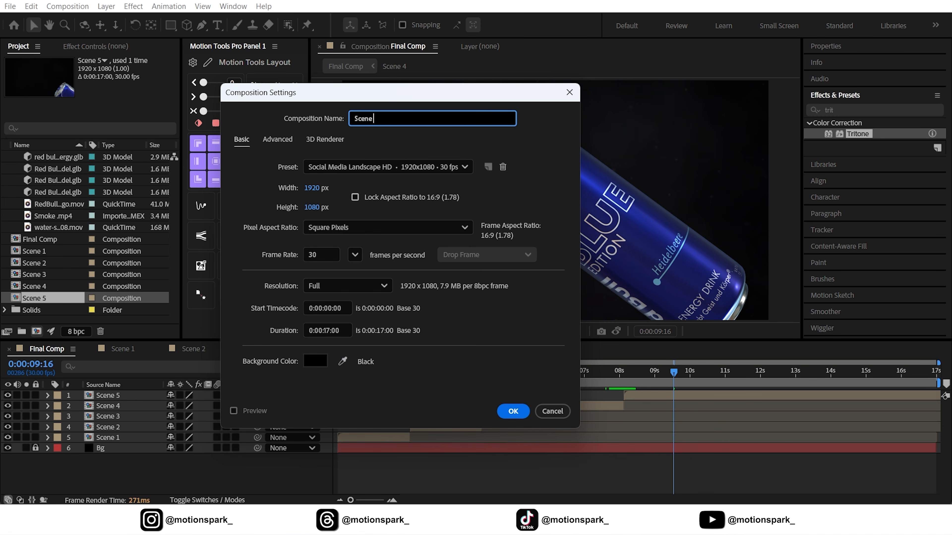
pyautogui.press('Return')
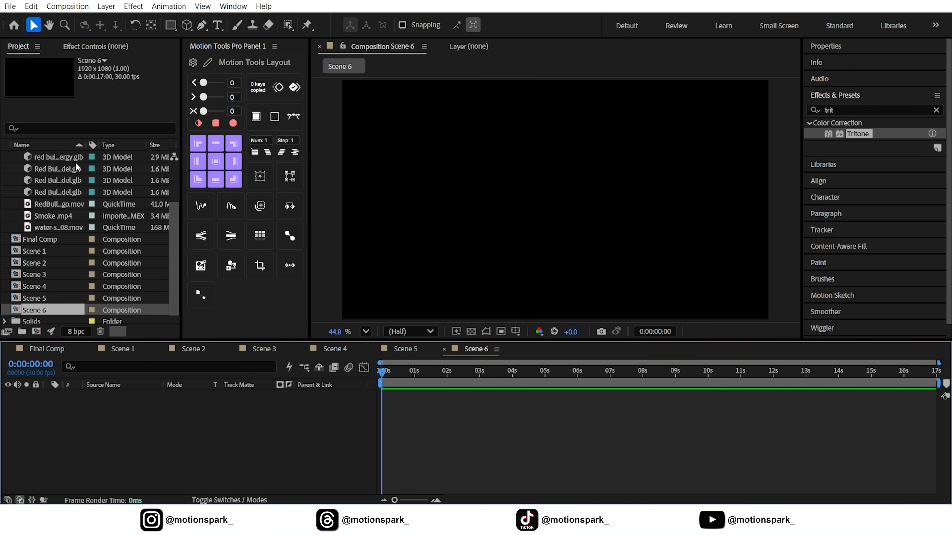
pyautogui.scroll(3, 58, 172)
pyautogui.click(53, 216)
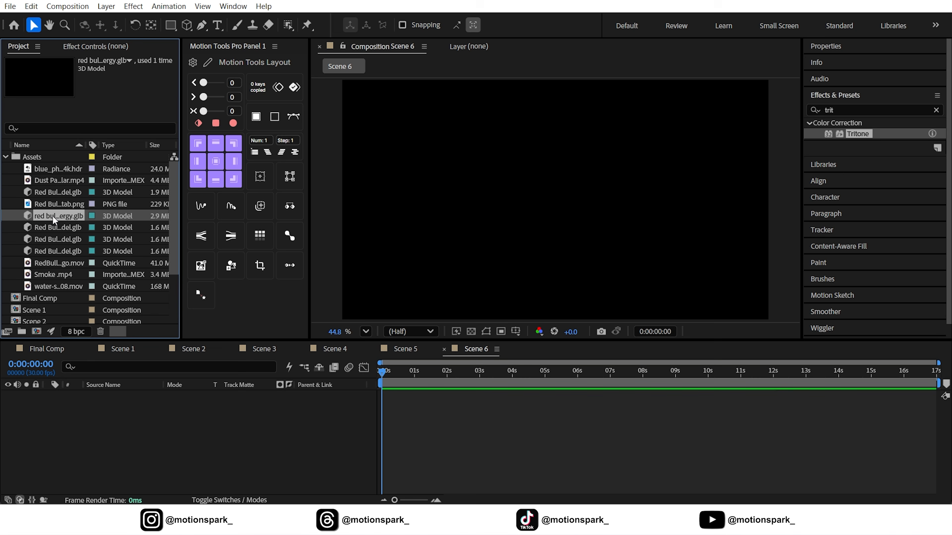
# - Copy Dark Gray Solid 1, Adjustment Layer 1, Dust Particular.mp4 and Smoke.mp4 from Scene 1 into Scene 6
pyautogui.click(119, 349)
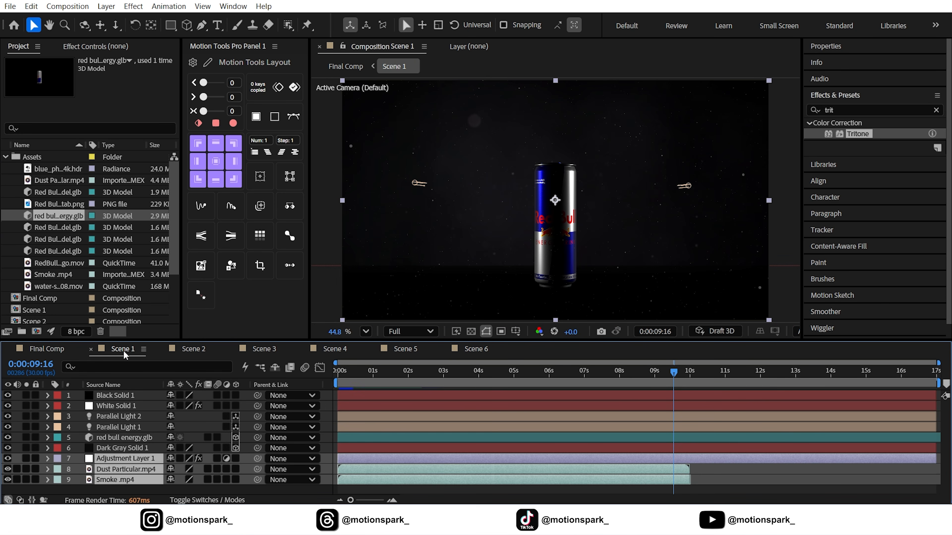
pyautogui.click(125, 447)
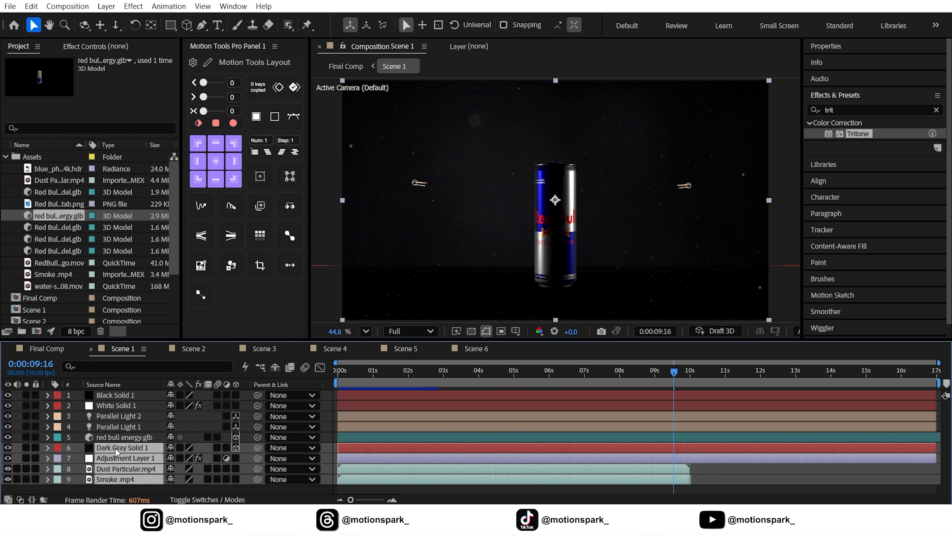
pyautogui.click(31, 6)
pyautogui.click(51, 95)
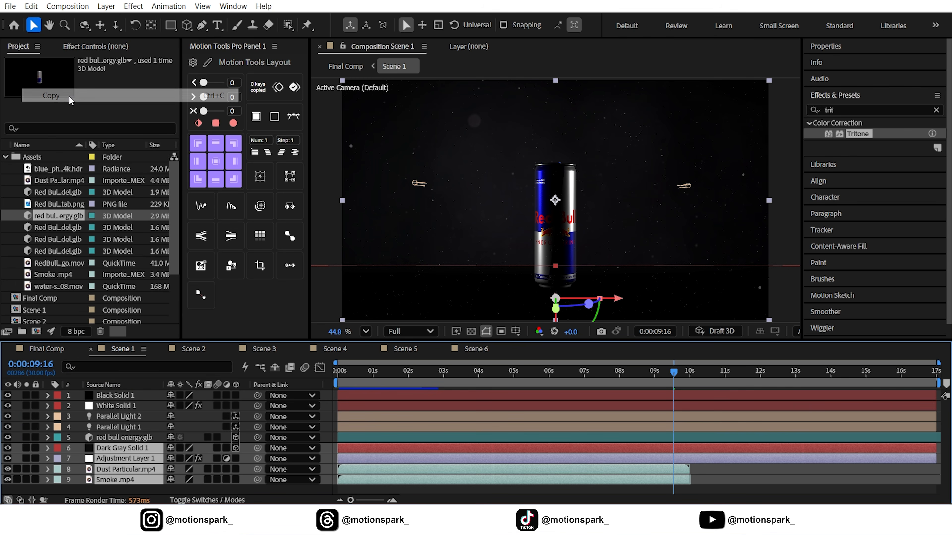
pyautogui.click(476, 349)
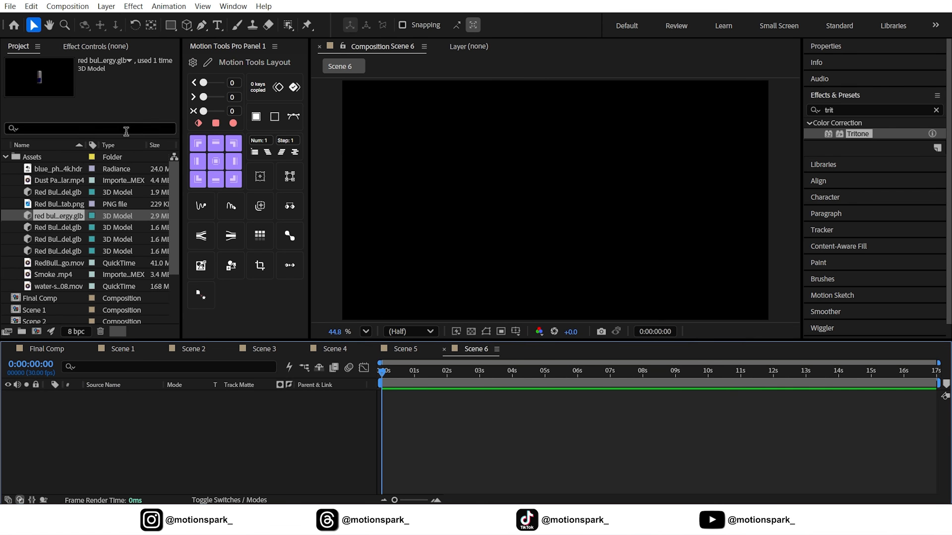
pyautogui.click(31, 7)
pyautogui.click(54, 149)
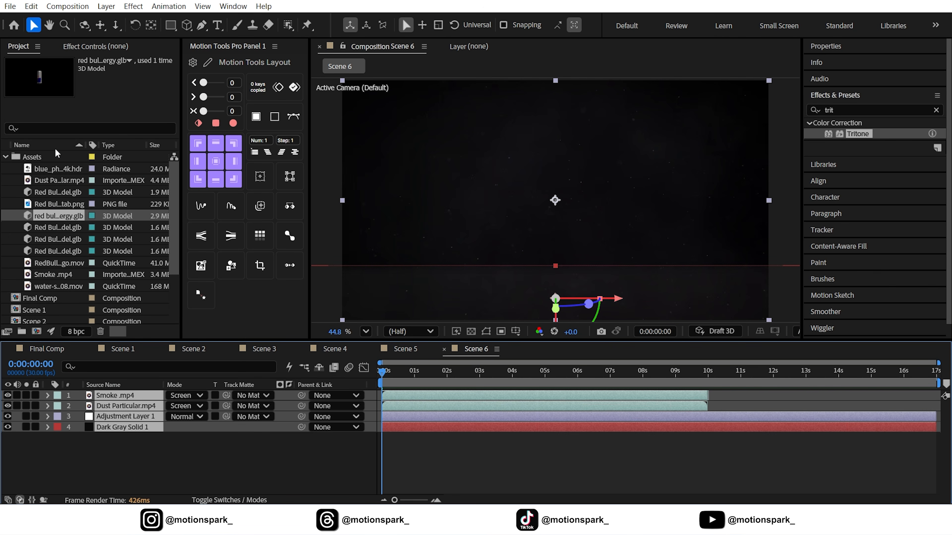
# - Reorder the Scene 6 layers from front to back as Dark Gray Solid 1, Adjustment Layer 1, Dust Particular.mp4 and Smoke.mp4
pyautogui.click(229, 455)
pyautogui.moveTo(129, 427)
pyautogui.mouseDown()
pyautogui.moveTo(130, 396)
pyautogui.moveTo(115, 422)
pyautogui.mouseUp()
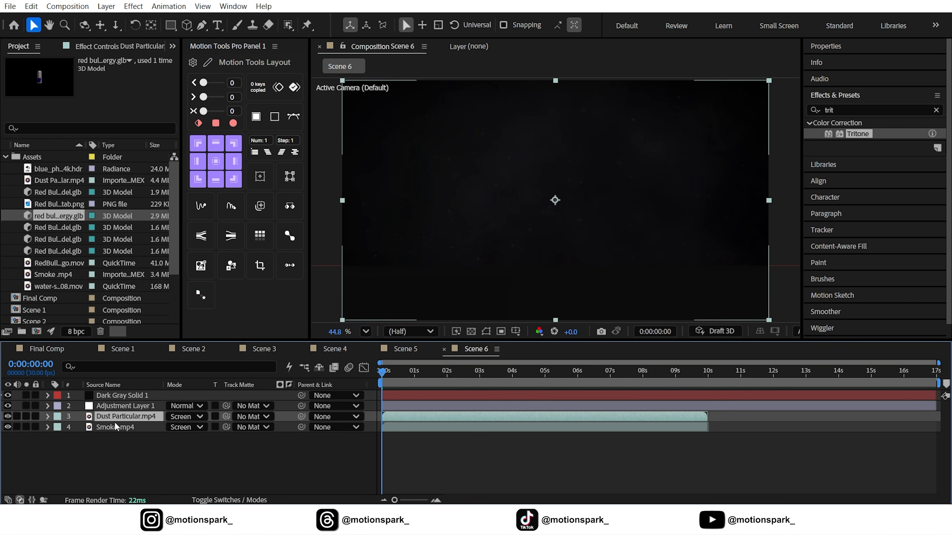
pyautogui.click(153, 450)
# - Add the red bull energy.glb model to Scene 6 above all other layers and scale it to 337%
pyautogui.moveTo(55, 215); pyautogui.dragTo(123, 392)
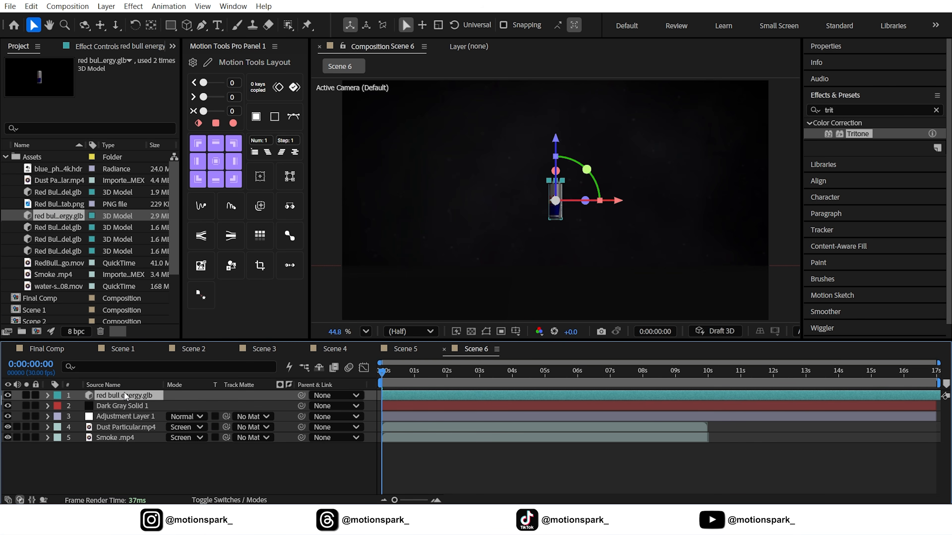
pyautogui.press('s')
pyautogui.moveTo(188, 406); pyautogui.dragTo(260, 409)
pyautogui.click(137, 397)
pyautogui.press('s')
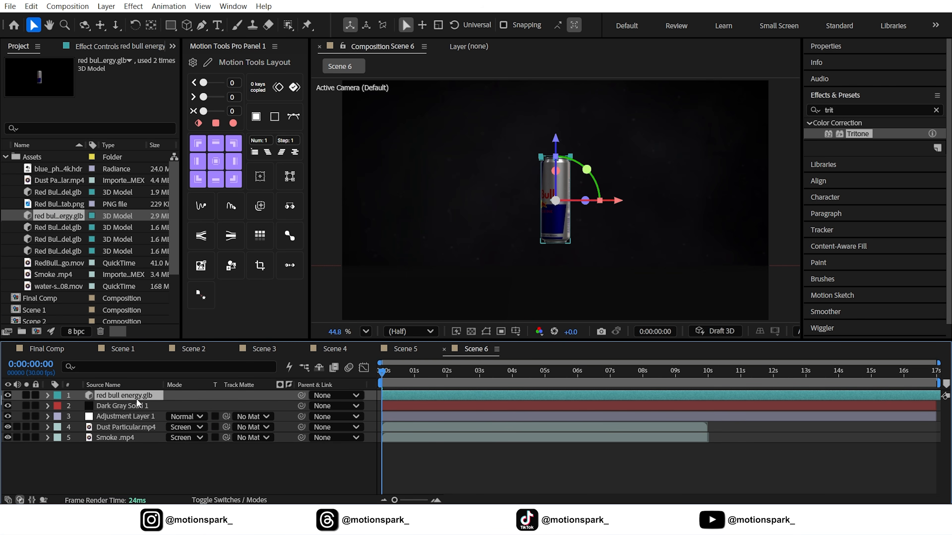
pyautogui.moveTo(556, 140); pyautogui.dragTo(556, 196)
pyautogui.press('s')
pyautogui.moveTo(195, 406)
pyautogui.mouseDown()
pyautogui.moveTo(206, 406)
pyautogui.moveTo(198, 406)
pyautogui.mouseUp()
# - Lower the blue can onto the floor and push it back, to Position 960, 689.1, 223
pyautogui.scroll(2, 548, 257)
pyautogui.moveTo(548, 251); pyautogui.dragTo(536, 205)
pyautogui.moveTo(548, 99); pyautogui.dragTo(548, 112)
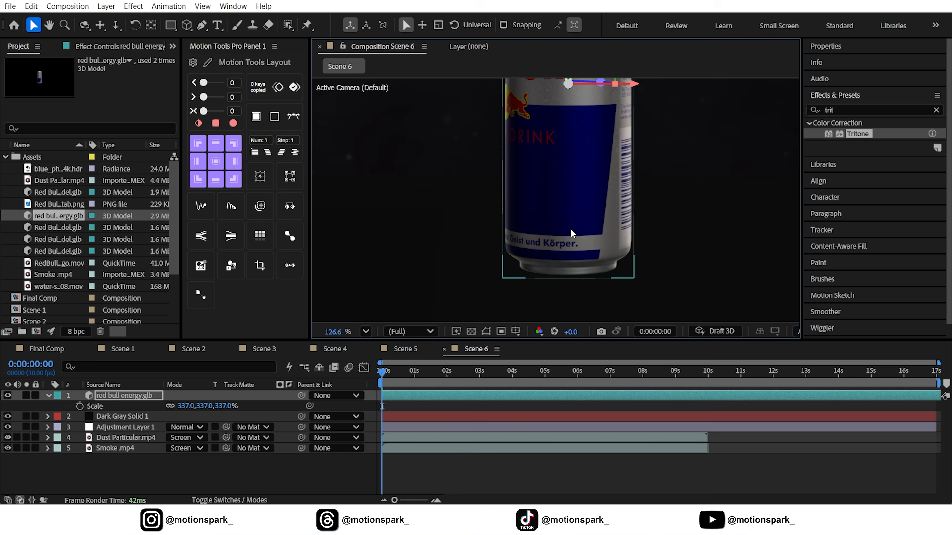
pyautogui.press('Down')
pyautogui.press('Down')
pyautogui.press('Down')
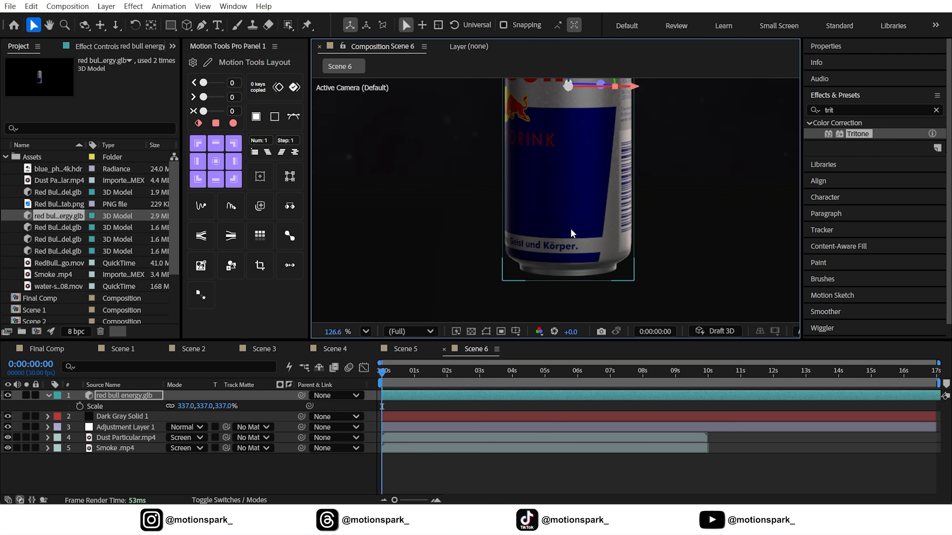
pyautogui.click(366, 331)
pyautogui.click(376, 87)
pyautogui.click(143, 396)
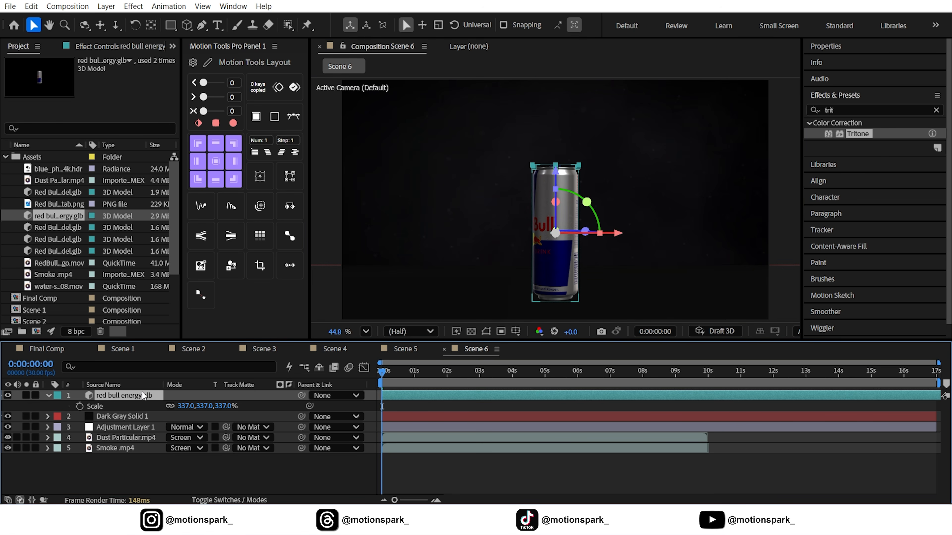
pyautogui.click(247, 455)
pyautogui.moveTo(210, 406); pyautogui.dragTo(341, 408)
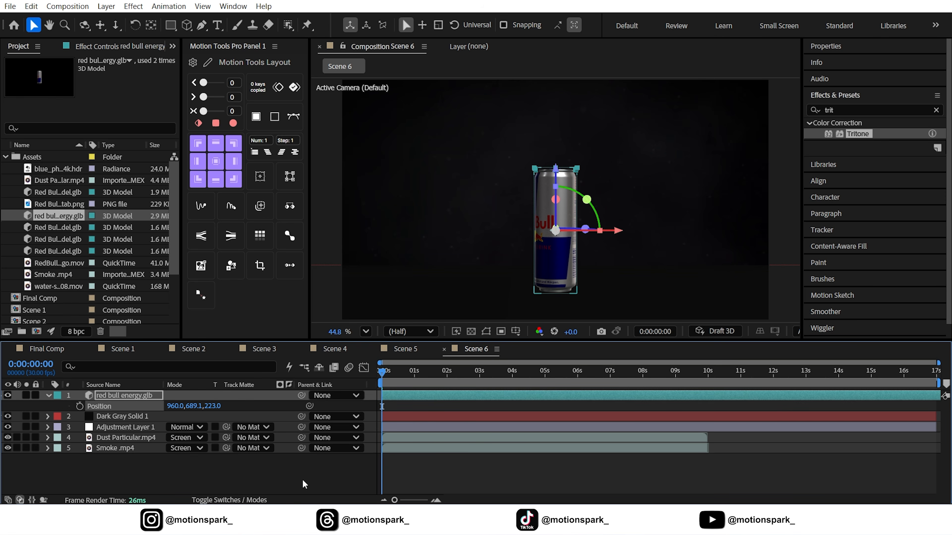
# - Turn the blue can around its vertical axis to Orientation 270°, 0°, 285° so its logo faces the camera
pyautogui.click(304, 483)
pyautogui.click(125, 397)
pyautogui.moveTo(586, 229); pyautogui.dragTo(534, 228)
# - Add Position keyframes with the same value for the blue can at 0:00:00:00 and 0:00:01:20
pyautogui.click(100, 395)
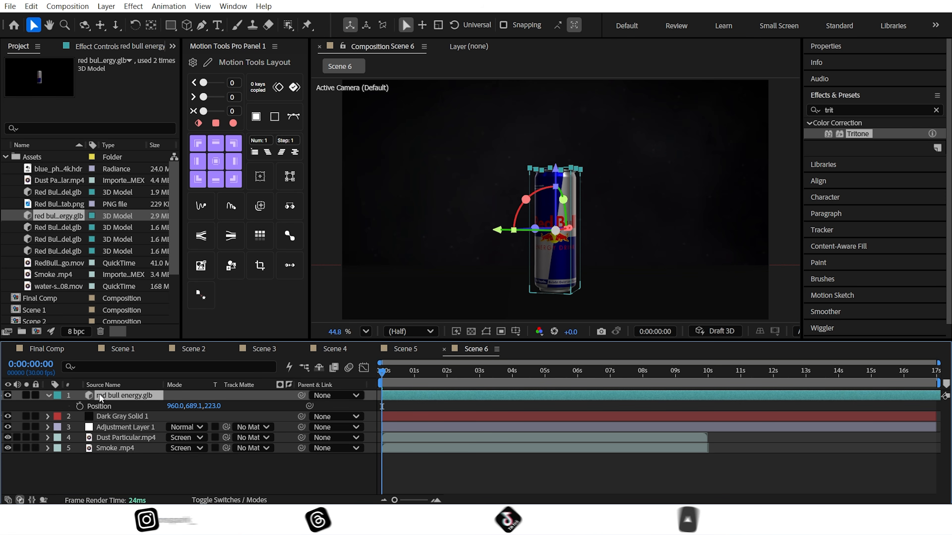
pyautogui.click(78, 405)
pyautogui.hotkey('shift', 'pagedown')
pyautogui.hotkey('shift', 'pagedown')
pyautogui.hotkey('shift', 'pagedown')
pyautogui.hotkey('shift', 'pagedown')
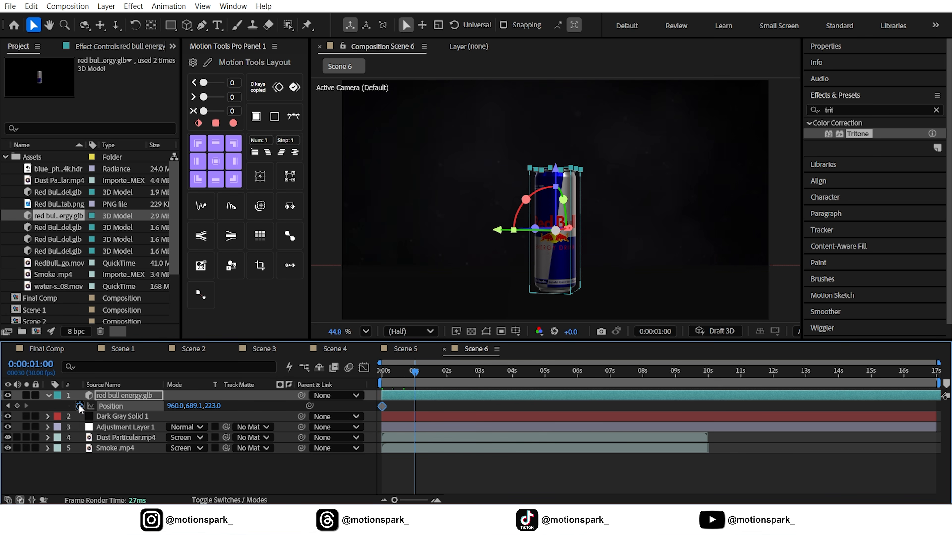
pyautogui.click(17, 406)
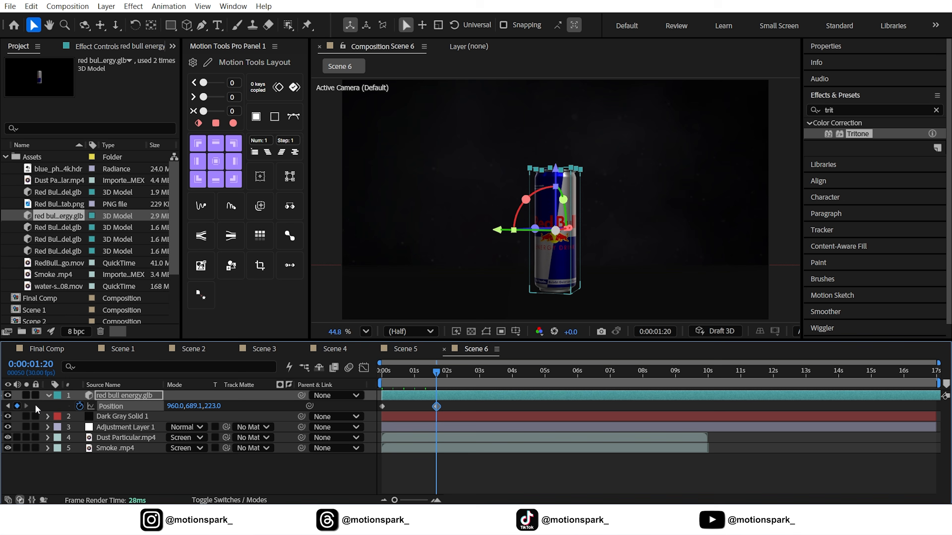
# - Add Z Rotation keyframes for the blue can at 0:00:01:20 and 0:00:00:00
pyautogui.hotkey('shift', 'r')
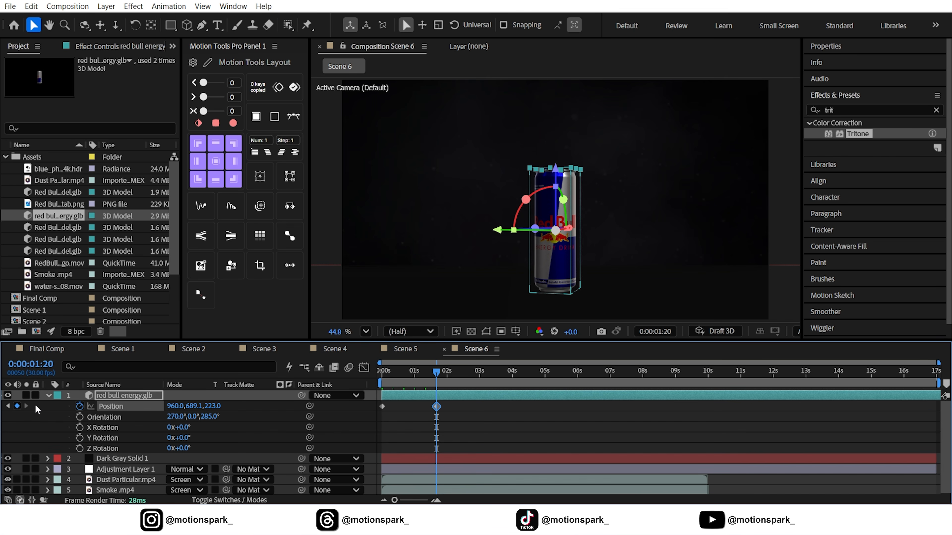
pyautogui.click(80, 448)
pyautogui.press('Home')
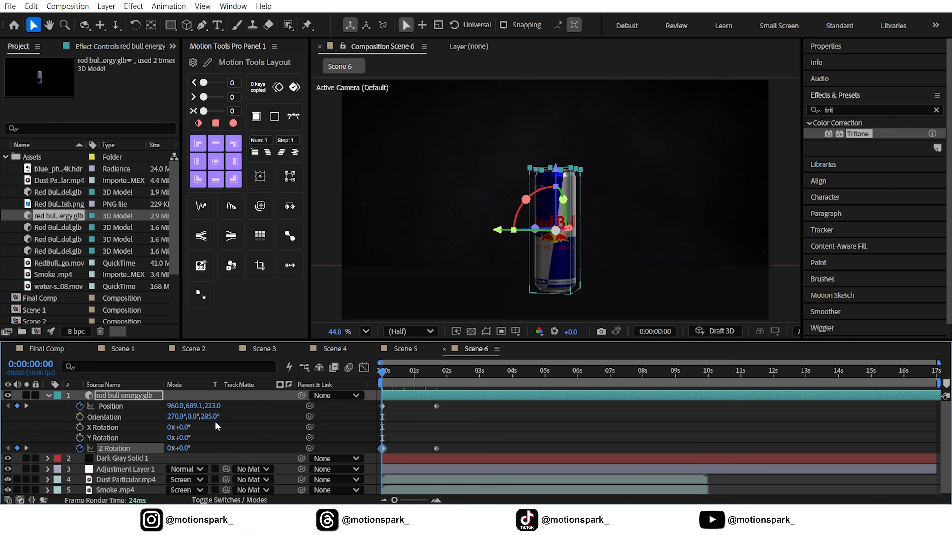
# - Set the can's Position to 337, 689.1, -1437 at 0:00:00:00 and its Z Rotation to one full turn at 0:00:01:20
pyautogui.moveTo(195, 411); pyautogui.dragTo(75, 410)
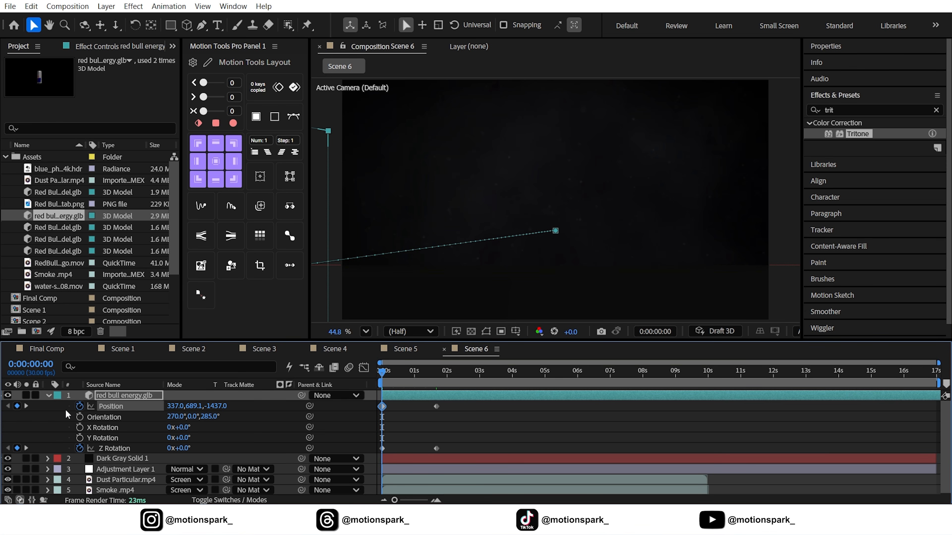
pyautogui.click(26, 447)
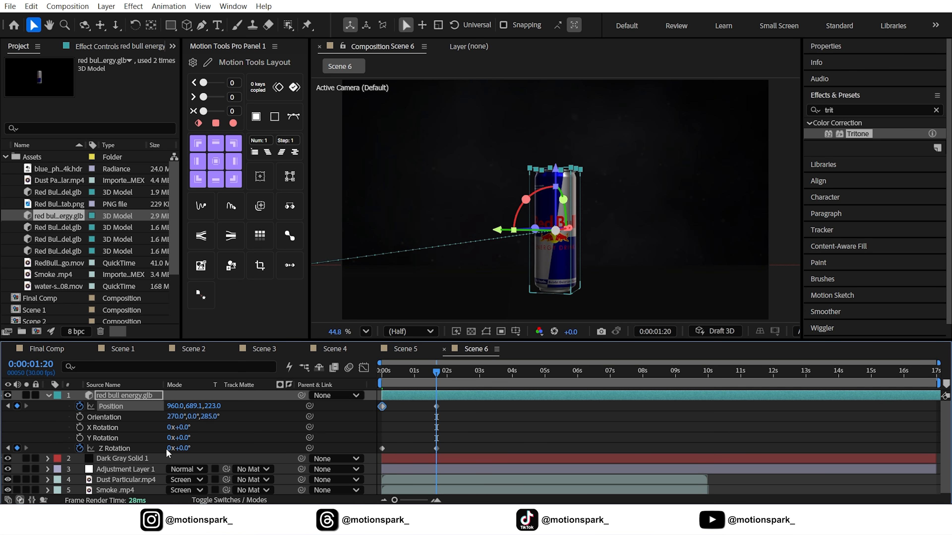
pyautogui.write('1')
pyautogui.click(229, 438)
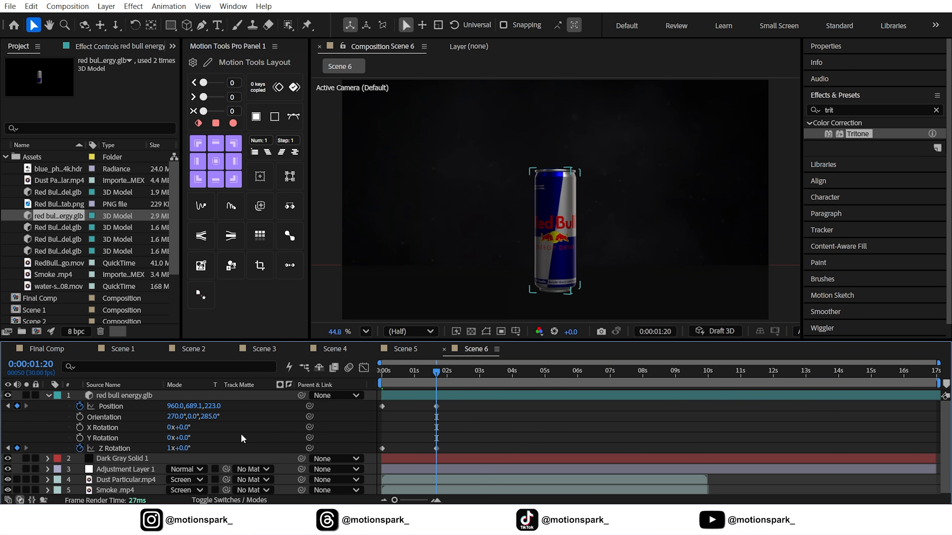
# - Easy-ease the can's Position and Z Rotation keyframes and shape their speed graphs for a fast start and long slowdown
pyautogui.moveTo(449, 407); pyautogui.dragTo(369, 455)
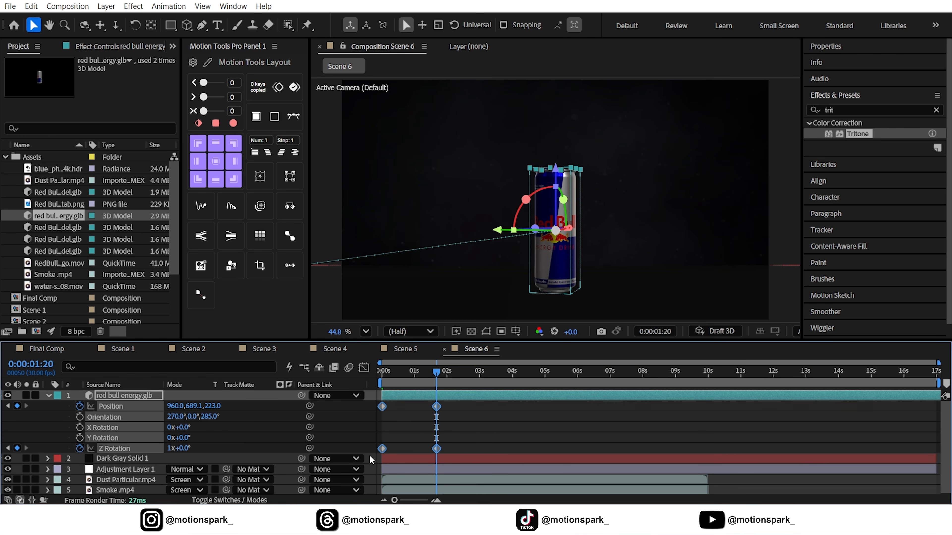
pyautogui.press('F9')
pyautogui.click(363, 368)
pyautogui.scroll(2, 446, 476)
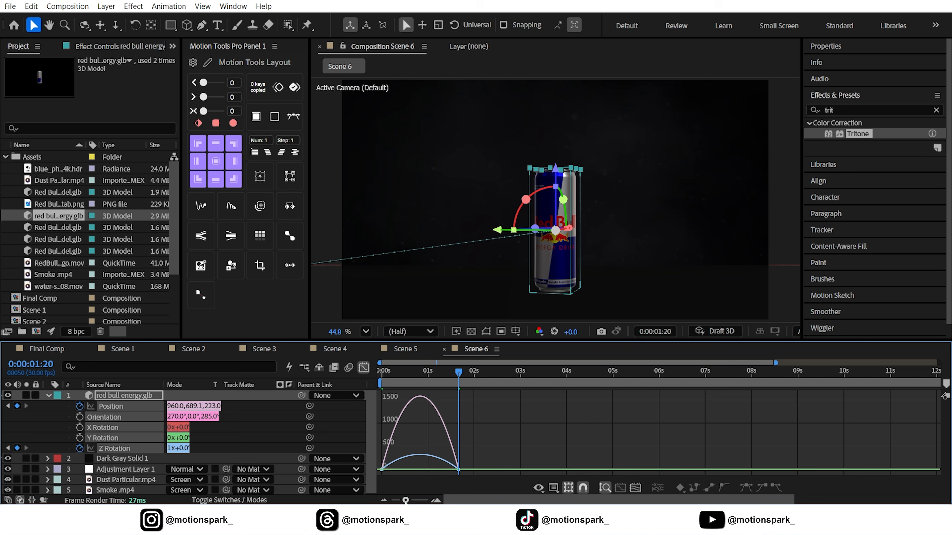
pyautogui.moveTo(446, 465); pyautogui.dragTo(385, 466)
pyautogui.moveTo(388, 373); pyautogui.dragTo(361, 389)
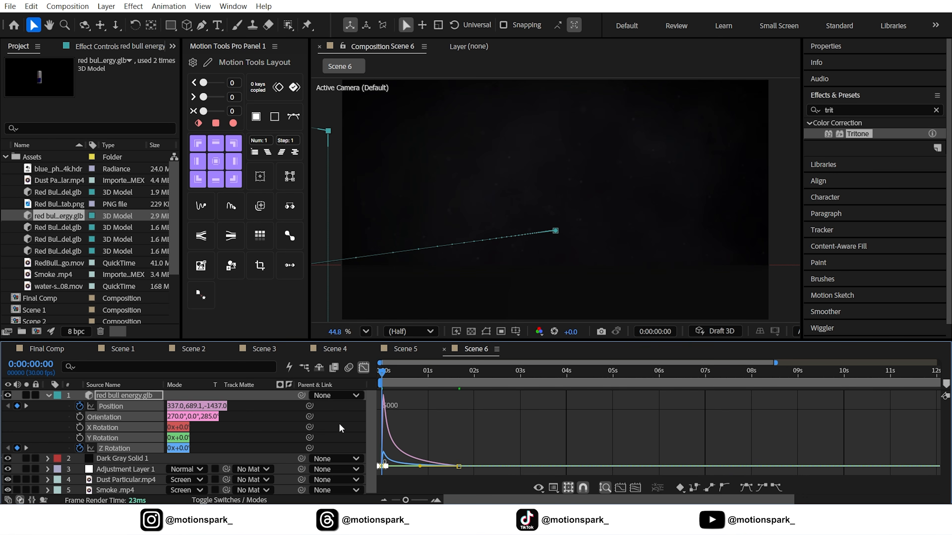
# - Preview the blue can's entrance in Scene 6, collapse its properties and leave the graph editor
pyautogui.click(346, 434)
pyautogui.press('space')
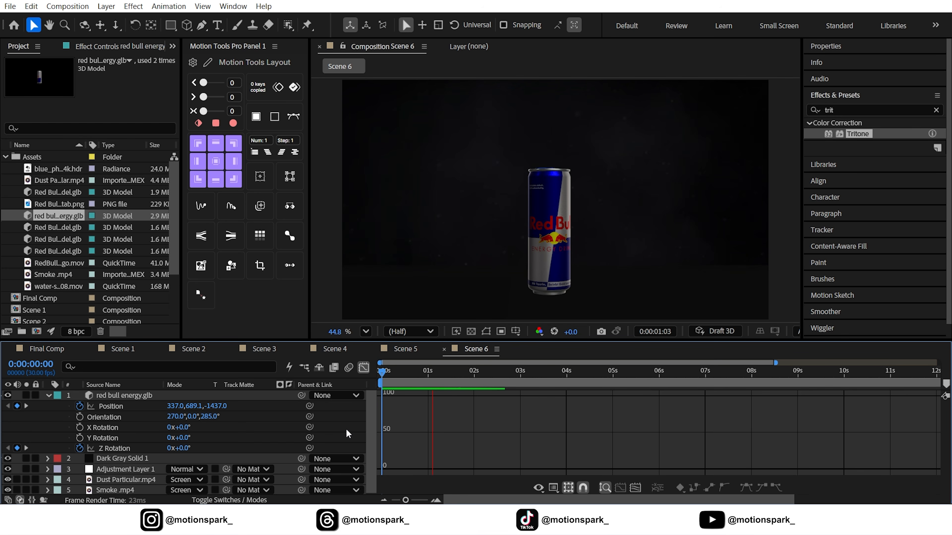
pyautogui.press('space')
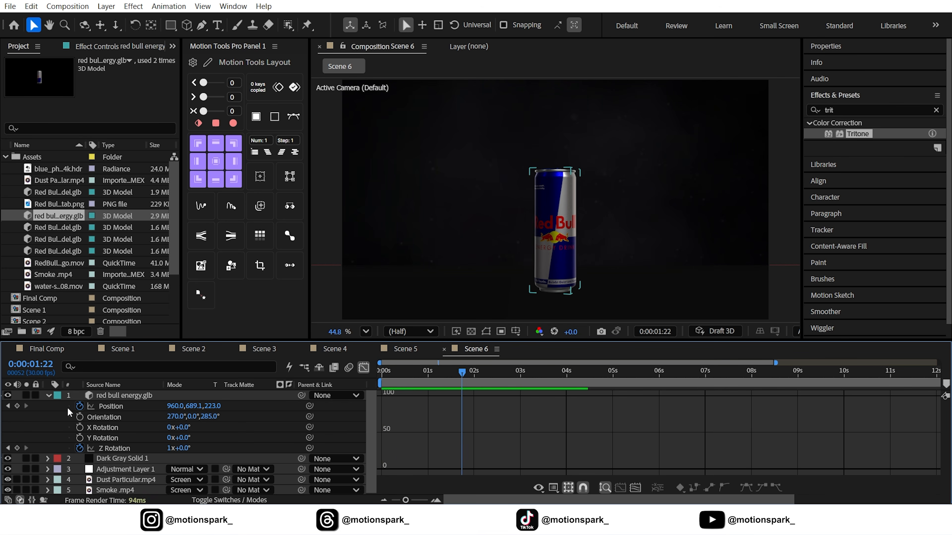
pyautogui.click(48, 395)
pyautogui.click(136, 445)
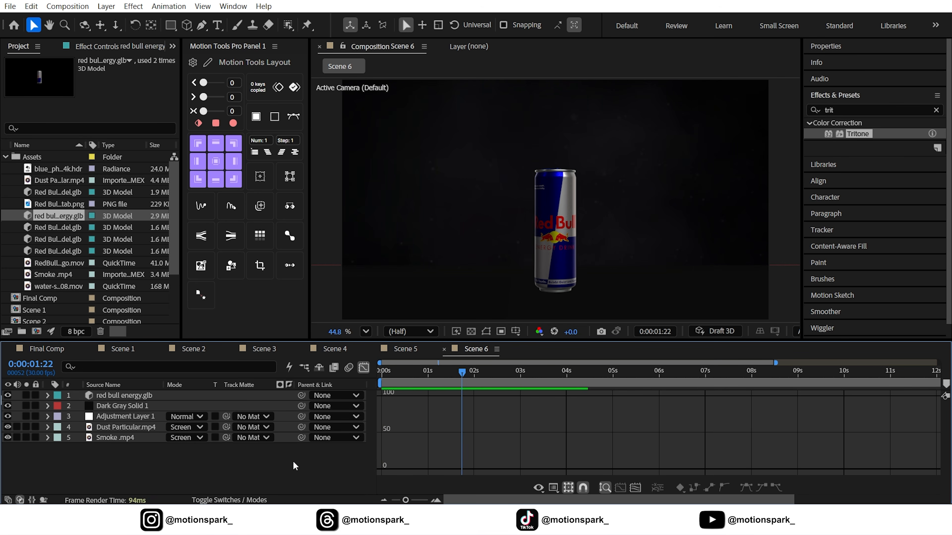
pyautogui.click(362, 368)
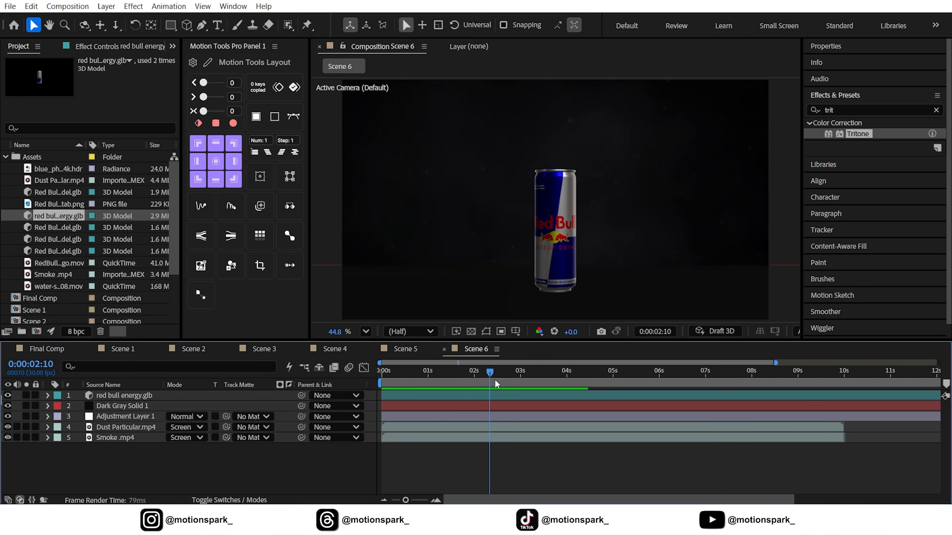
# - Add the red Red Bull can model to Scene 6 above the red bull energy.glb layer
pyautogui.click(54, 251)
pyautogui.moveTo(52, 243); pyautogui.dragTo(123, 393)
pyautogui.click(117, 406)
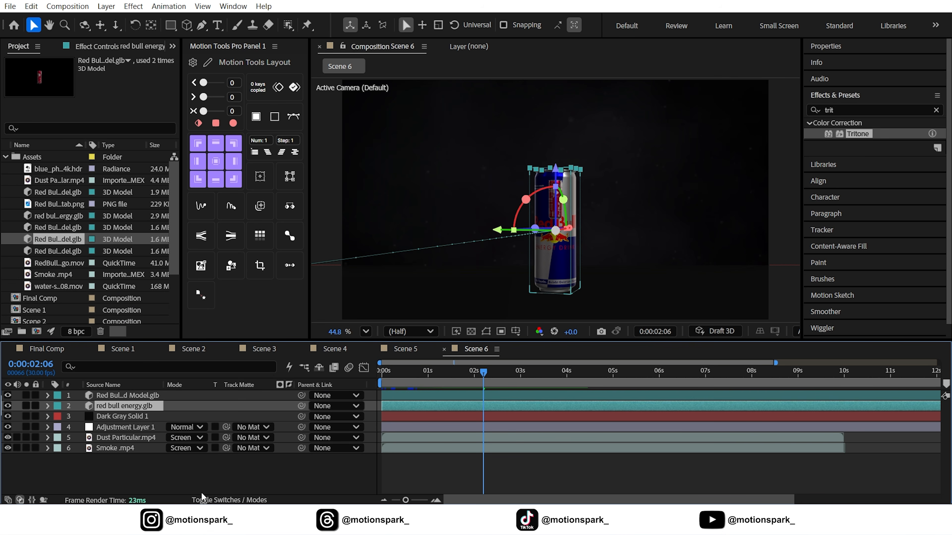
# - Reveal Position and Scale for both cans and set the red can's Scale to 337%, matching the blue can
pyautogui.click(201, 499)
pyautogui.press('p')
pyautogui.hotkey('shift', 's')
pyautogui.click(135, 393)
pyautogui.press('p')
pyautogui.hotkey('shift', 's')
pyautogui.click(186, 417)
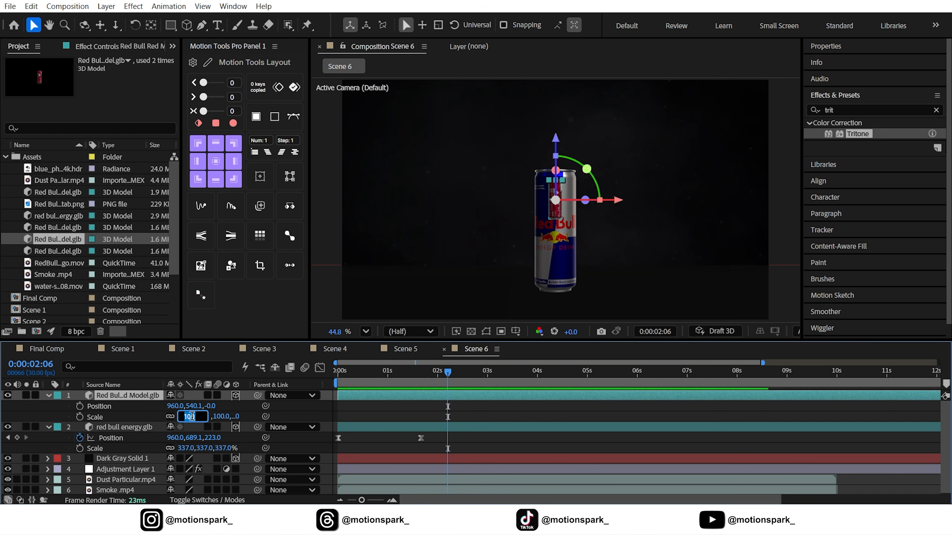
pyautogui.write('337')
pyautogui.click(294, 413)
# - Place the red can beside the blue can at Position 721.2, 689.1, 223
pyautogui.click(212, 406)
pyautogui.write('223')
pyautogui.click(195, 406)
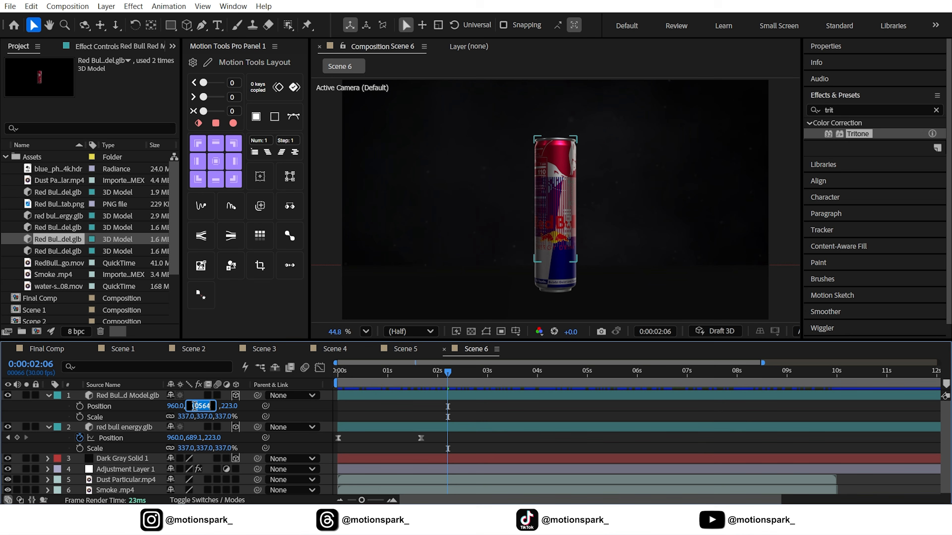
pyautogui.write('689.1')
pyautogui.click(252, 409)
pyautogui.click(129, 395)
pyautogui.moveTo(617, 230); pyautogui.dragTo(568, 230)
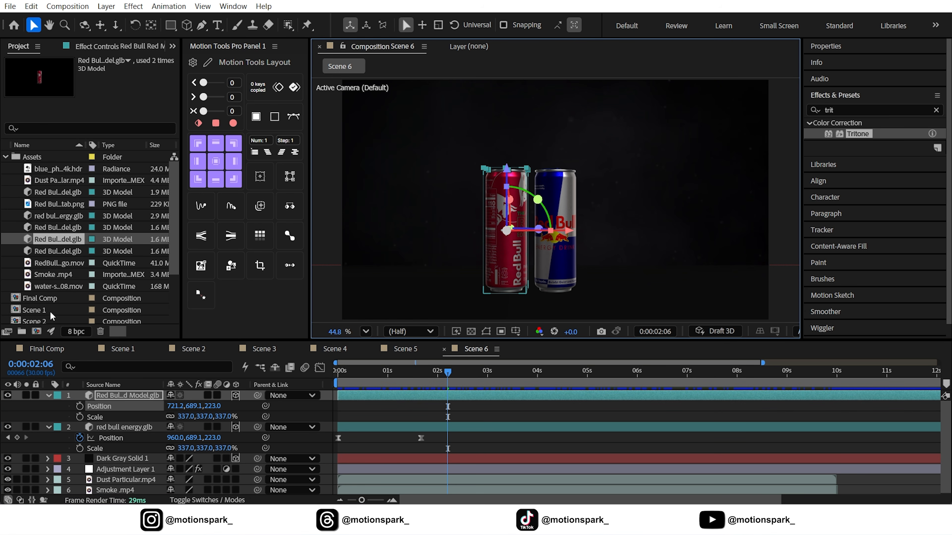
# - Add the turquoise Red Bull can model above the other layers and copy the red can's Position and Scale
pyautogui.click(53, 250)
pyautogui.moveTo(53, 250); pyautogui.dragTo(117, 387)
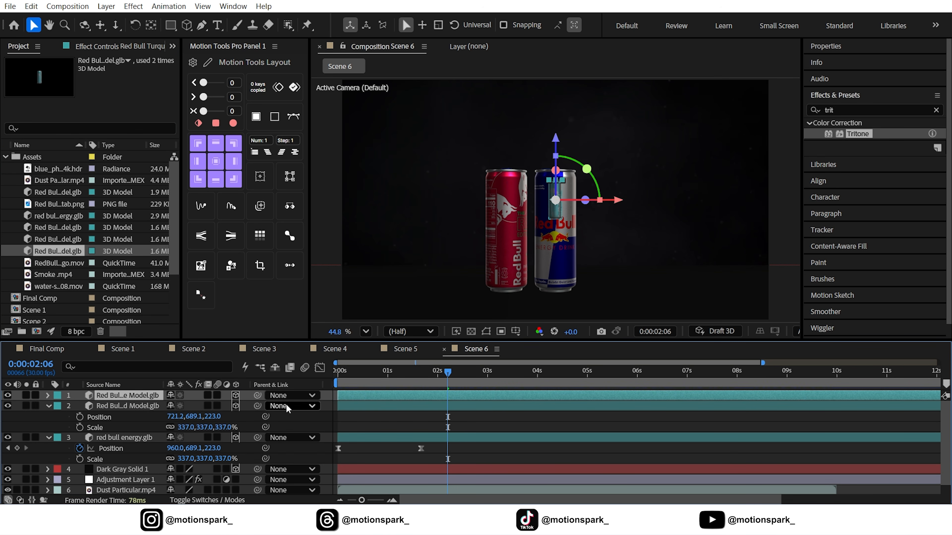
pyautogui.keyDown('shift'); pyautogui.click(99, 429); pyautogui.keyUp('shift')
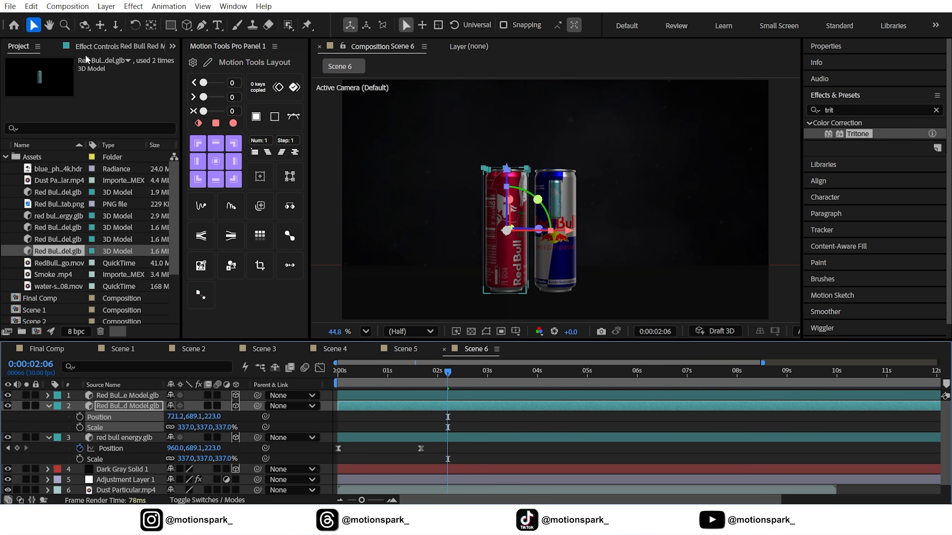
pyautogui.click(31, 6)
pyautogui.click(48, 94)
# - Apply the red can's Position and 337% Scale to the turquoise can, then place it beside the red can at Position 486.9, 689.1, 223
pyautogui.click(123, 395)
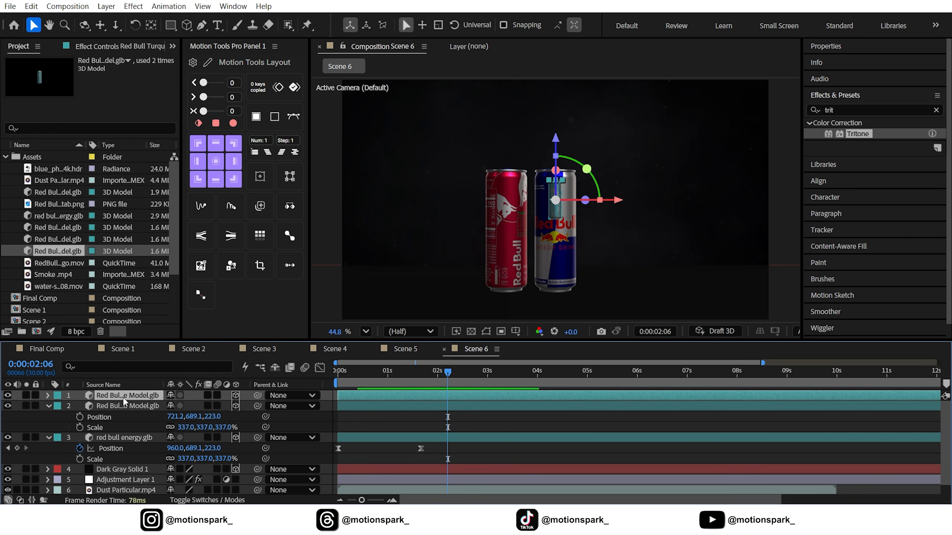
pyautogui.press('p')
pyautogui.hotkey('shift', 's')
pyautogui.click(112, 406)
pyautogui.keyDown('shift'); pyautogui.click(109, 417); pyautogui.keyUp('shift')
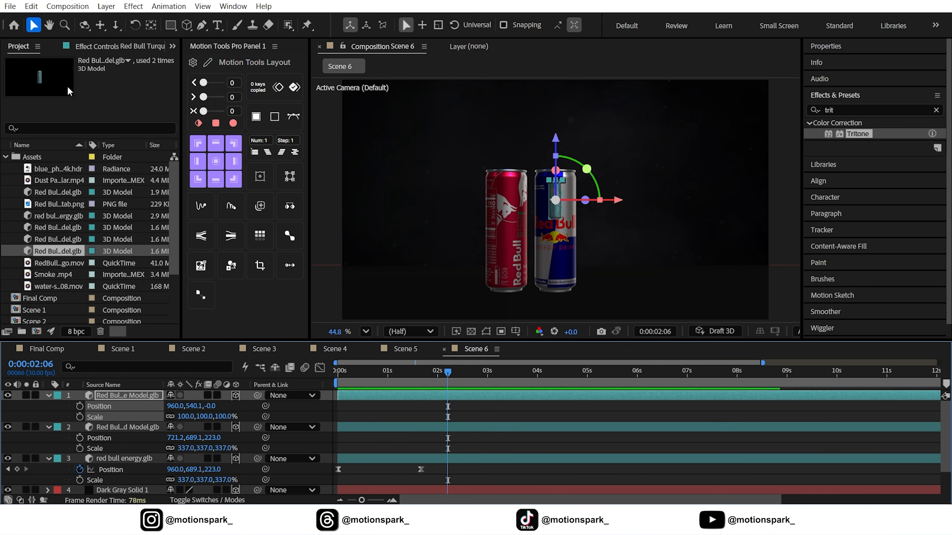
pyautogui.click(31, 6)
pyautogui.click(49, 145)
pyautogui.moveTo(539, 236); pyautogui.dragTo(516, 239)
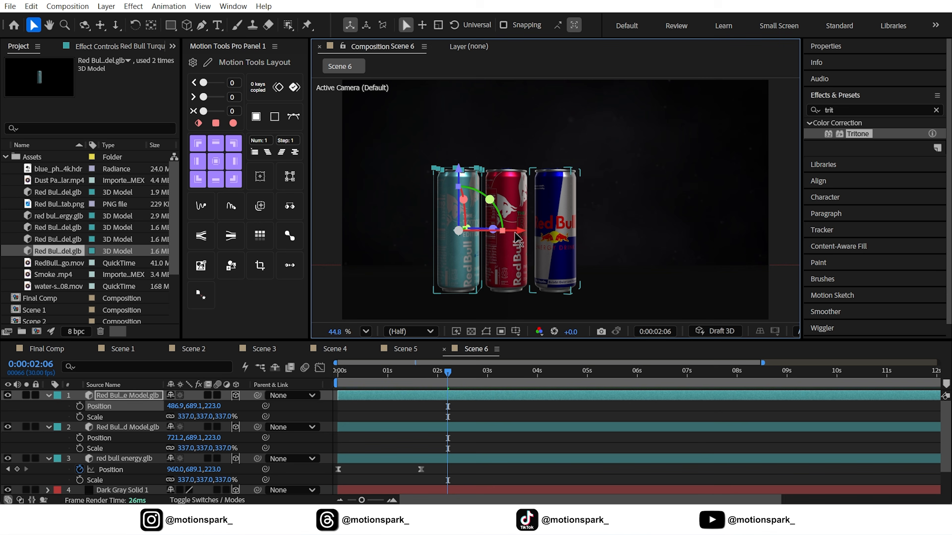
# - Move the anchor points of the red and turquoise cans down to the base of each can
pyautogui.click(517, 240)
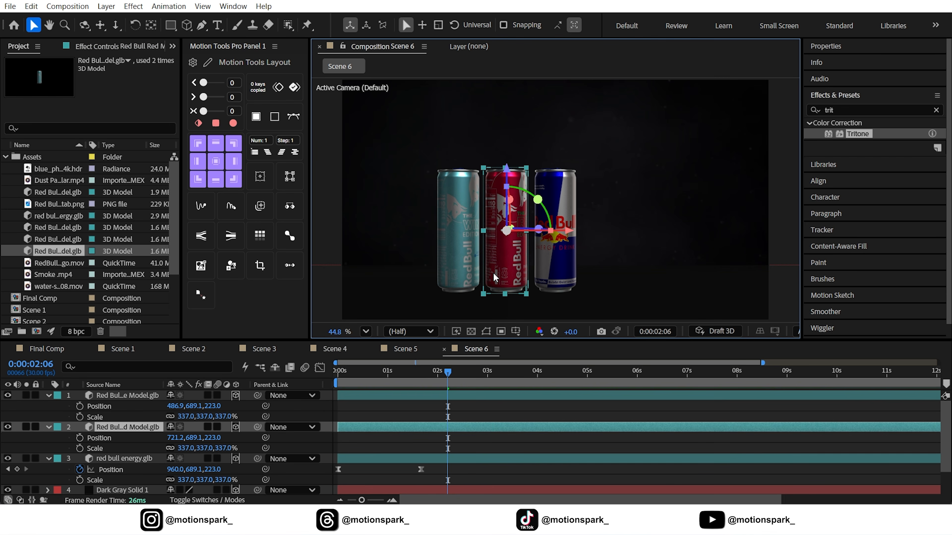
pyautogui.click(154, 27)
pyautogui.scroll(5, 505, 258)
pyautogui.moveTo(504, 258); pyautogui.dragTo(504, 218)
pyautogui.moveTo(508, 108); pyautogui.dragTo(510, 217)
pyautogui.click(431, 131)
pyautogui.moveTo(423, 105); pyautogui.dragTo(420, 236)
pyautogui.click(366, 332)
pyautogui.click(374, 98)
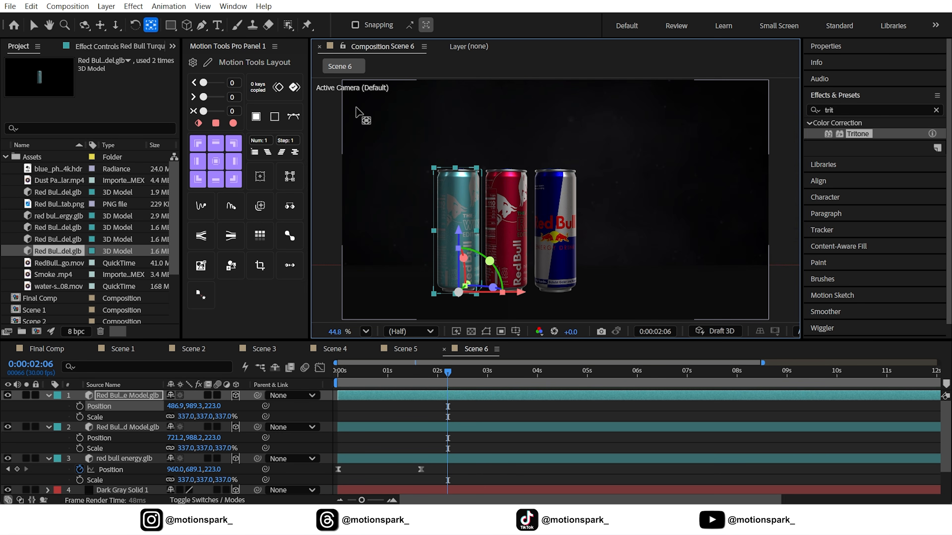
# - Collapse the properties of the three can layers and deselect everything
pyautogui.click(49, 396)
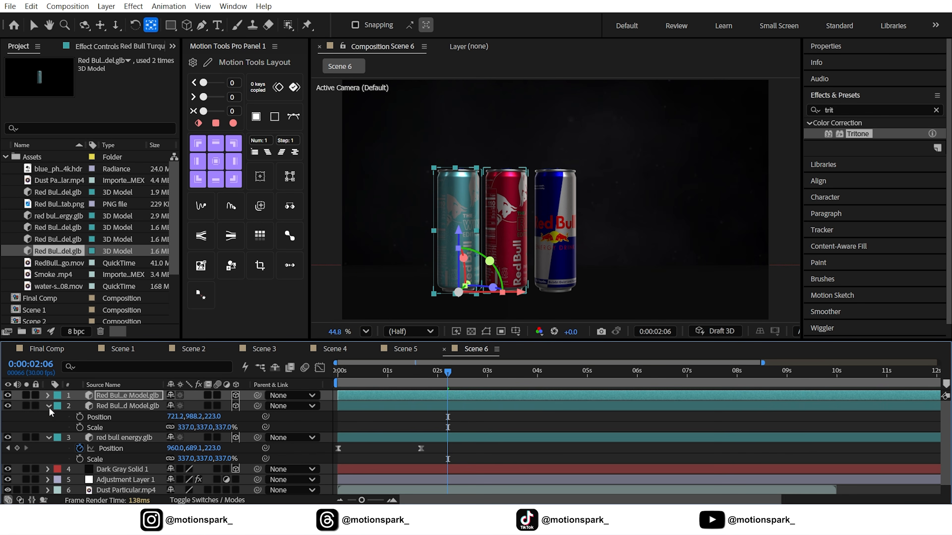
pyautogui.click(48, 406)
pyautogui.click(47, 416)
pyautogui.click(470, 465)
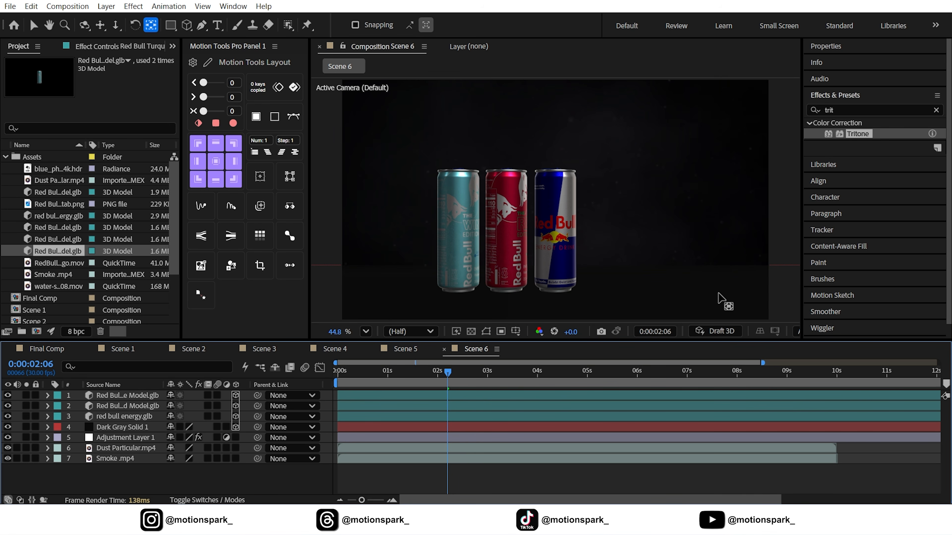
# - In the Top view, move the red can back and toward the central can, to Position 747.2, 988.2, 279
pyautogui.moveTo(801, 188); pyautogui.dragTo(907, 190)
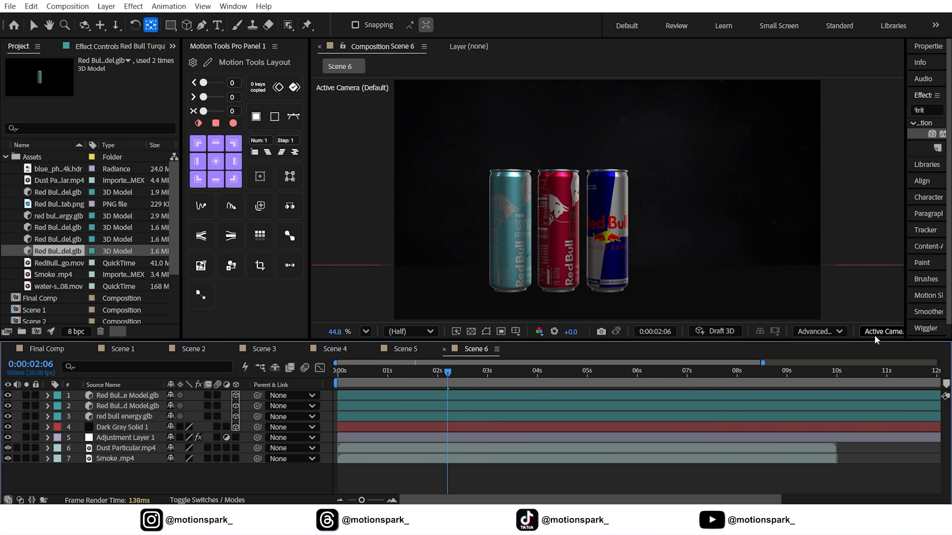
pyautogui.click(888, 332)
pyautogui.click(837, 170)
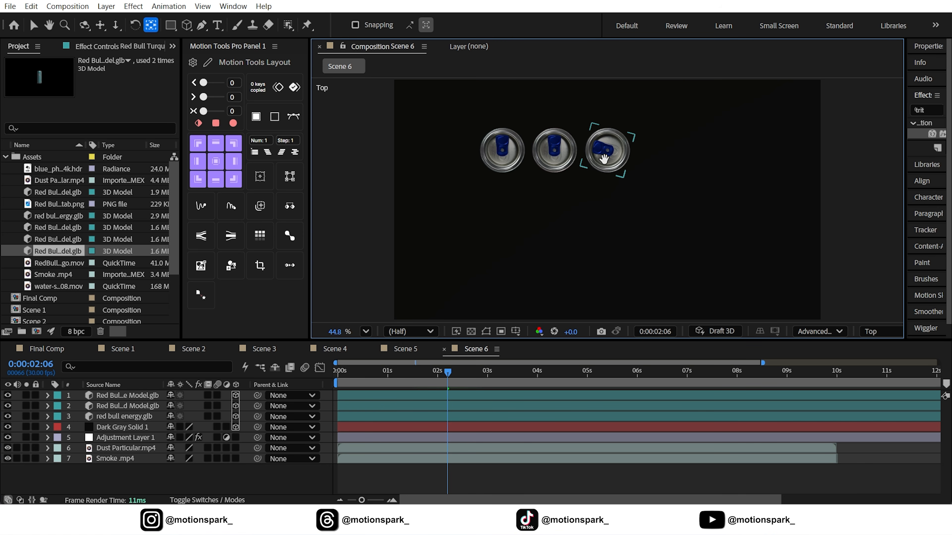
pyautogui.moveTo(604, 159); pyautogui.dragTo(522, 216)
pyautogui.press('v')
pyautogui.scroll(2, 562, 217)
pyautogui.click(454, 217)
pyautogui.moveTo(453, 150); pyautogui.dragTo(453, 122)
pyautogui.moveTo(375, 217); pyautogui.dragTo(435, 238)
# - Move the turquoise can farther back behind the red can, to Position about 527.9, 989.3, 350
pyautogui.click(372, 239)
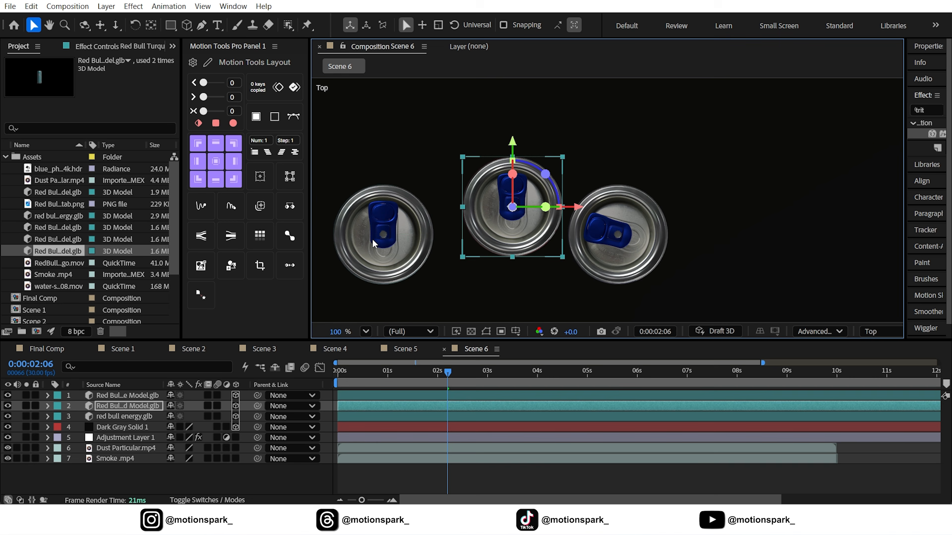
pyautogui.moveTo(384, 169); pyautogui.dragTo(404, 107)
pyautogui.moveTo(449, 174); pyautogui.dragTo(471, 172)
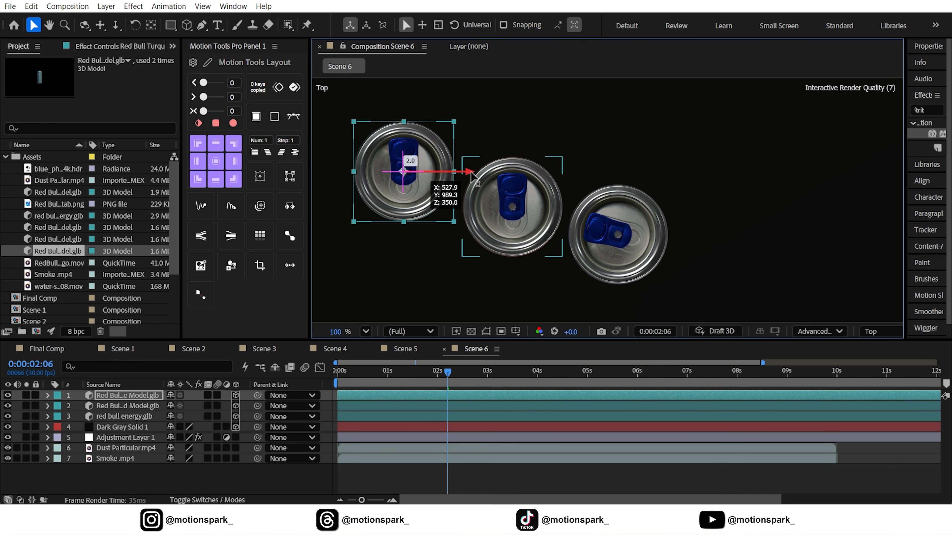
# - Check the cans from the Right view and set the red can's Scale to 317%
pyautogui.click(876, 333)
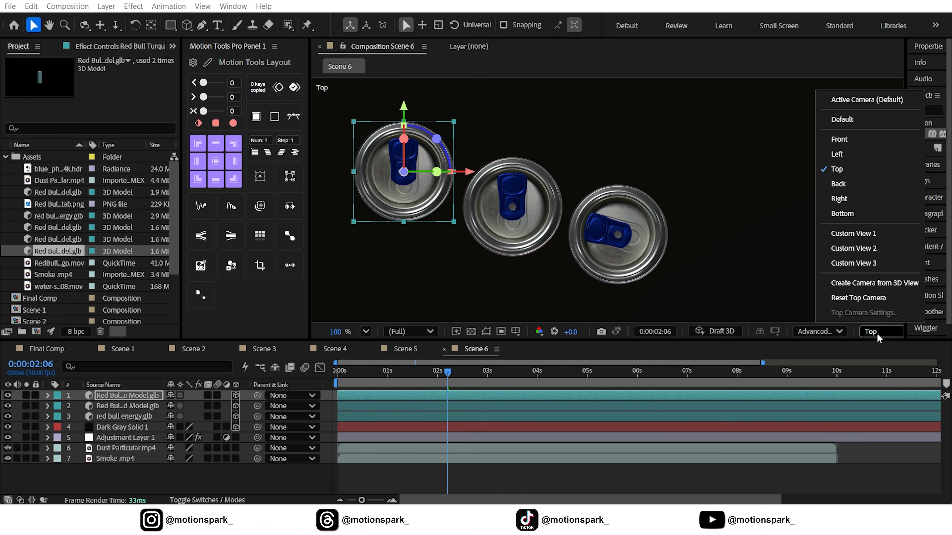
pyautogui.click(838, 199)
pyautogui.press('h')
pyautogui.moveTo(772, 271); pyautogui.dragTo(489, 75)
pyautogui.scroll(-3, 506, 173)
pyautogui.press('space')
pyautogui.moveTo(518, 247)
pyautogui.mouseDown()
pyautogui.moveTo(504, 203)
pyautogui.moveTo(508, 240)
pyautogui.mouseUp()
pyautogui.scroll(1, 504, 203)
pyautogui.press('space')
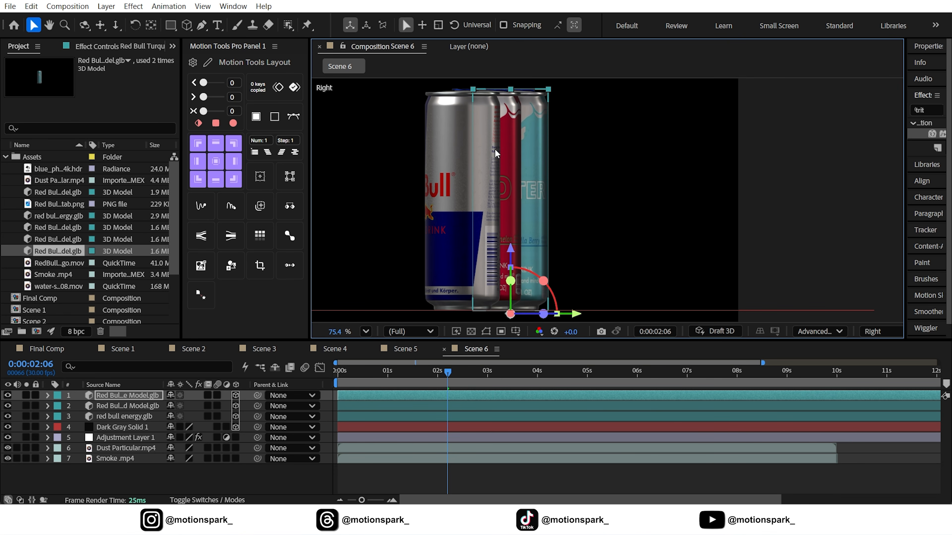
pyautogui.click(126, 407)
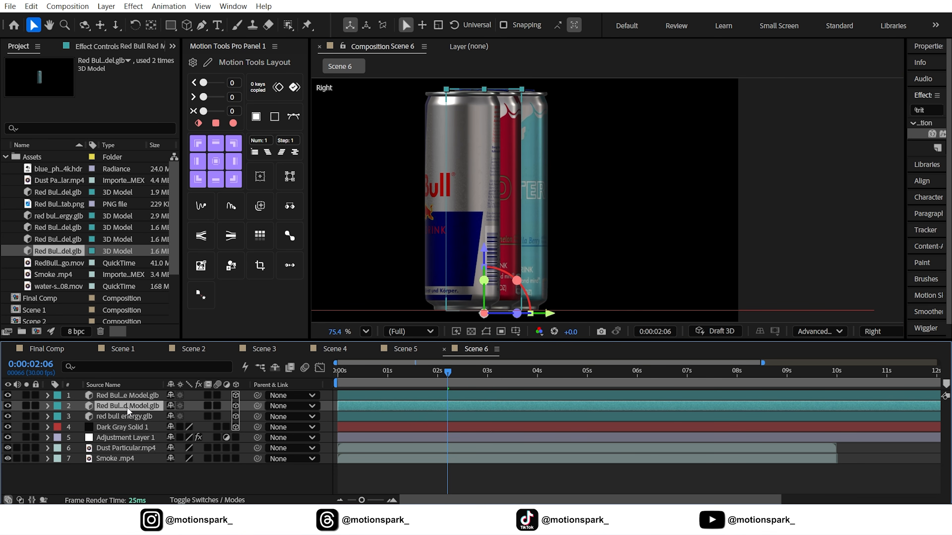
pyautogui.press('s')
pyautogui.click(189, 416)
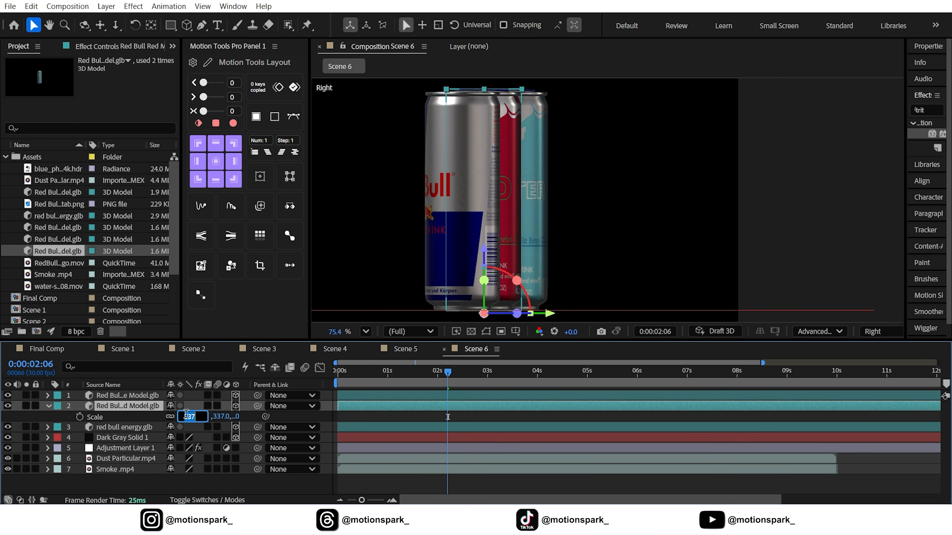
pyautogui.press('Return')
# - Set the turquoise can's Scale to 297% and collapse the properties of both side cans
pyautogui.click(140, 396)
pyautogui.press('s')
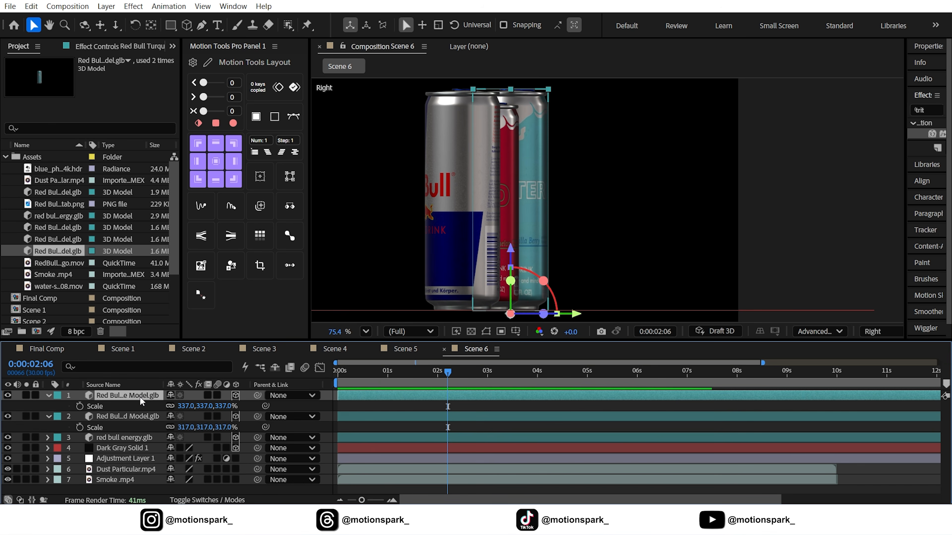
pyautogui.click(188, 406)
pyautogui.write('297')
pyautogui.press('Return')
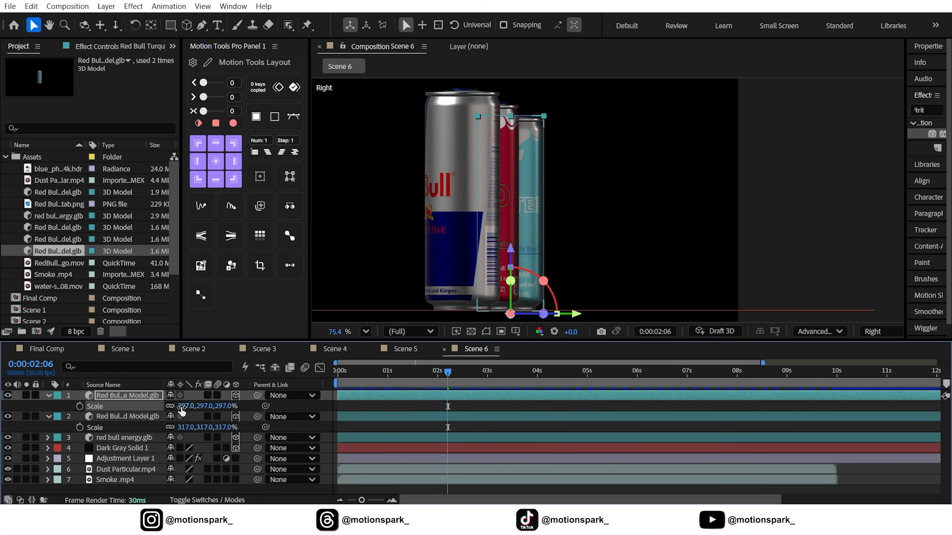
pyautogui.press('s')
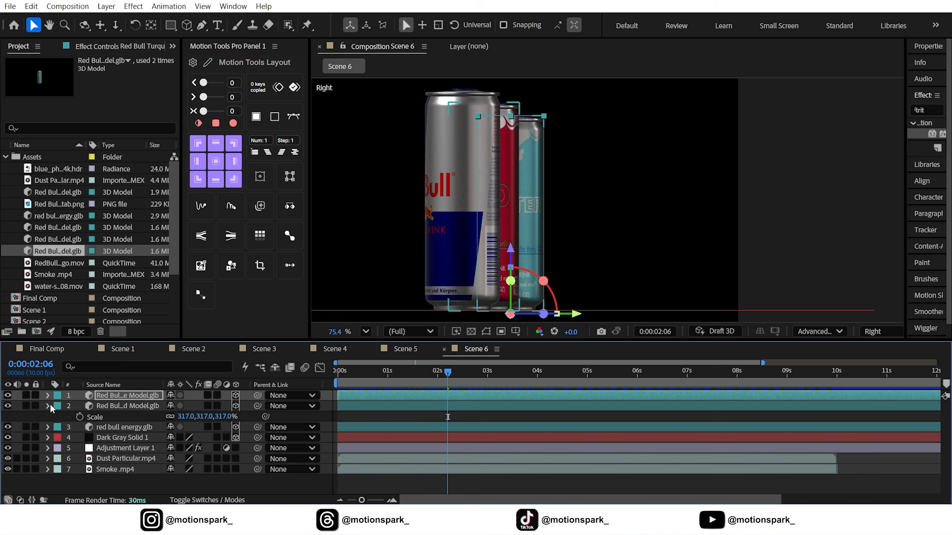
pyautogui.click(50, 404)
# - Return to the Active Camera view and nudge the turquoise can toward the red can, to X 535.9
pyautogui.click(890, 331)
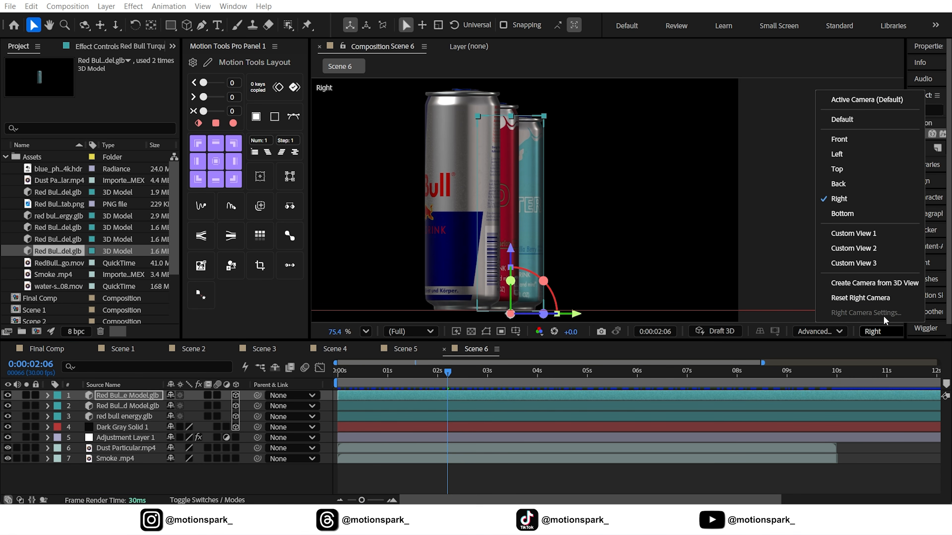
pyautogui.click(861, 102)
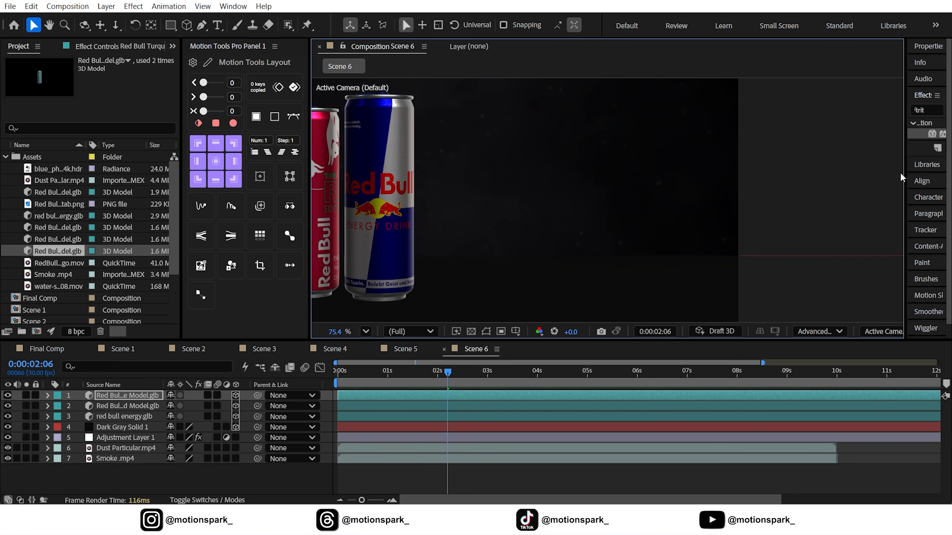
pyautogui.moveTo(900, 168); pyautogui.dragTo(819, 178)
pyautogui.click(366, 331)
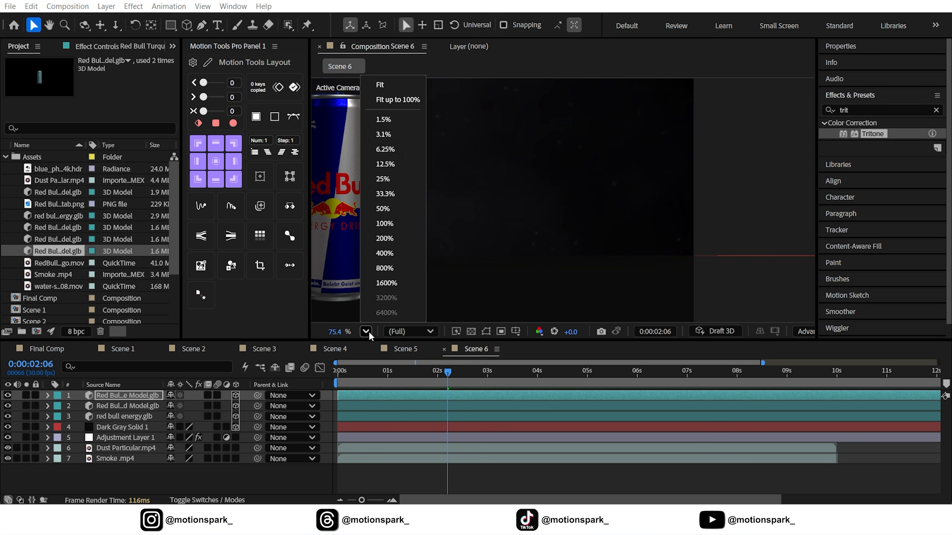
pyautogui.click(384, 106)
pyautogui.click(332, 468)
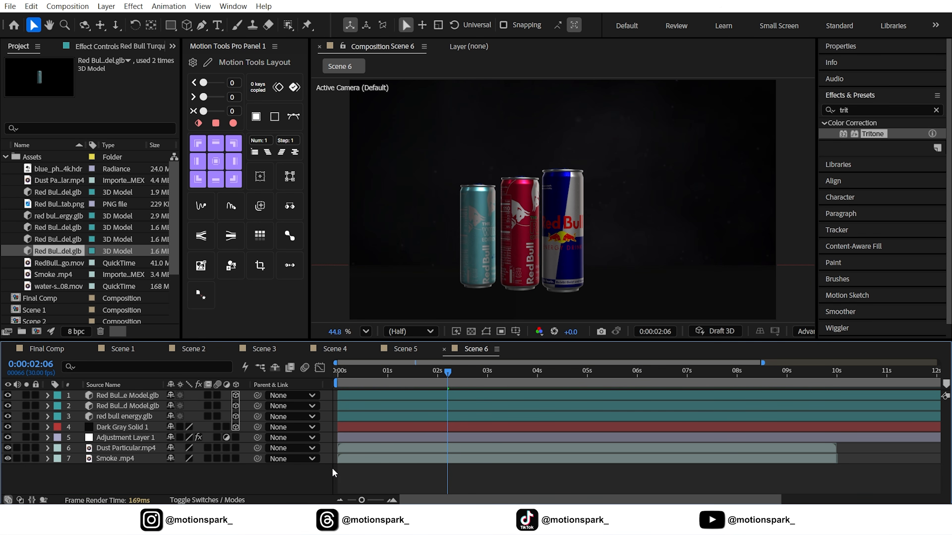
pyautogui.scroll(3, 509, 252)
pyautogui.click(464, 250)
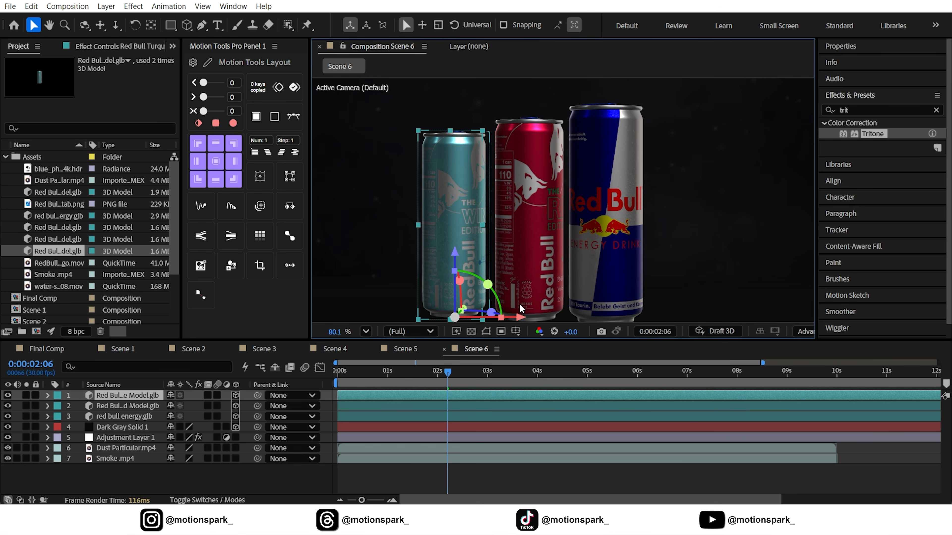
pyautogui.moveTo(523, 320); pyautogui.dragTo(526, 320)
pyautogui.click(334, 332)
pyautogui.click(387, 106)
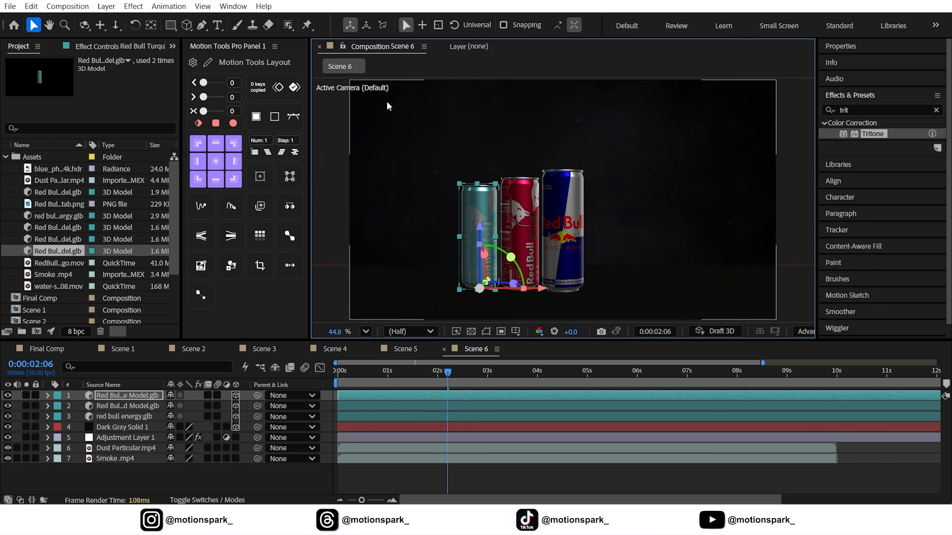
pyautogui.click(294, 476)
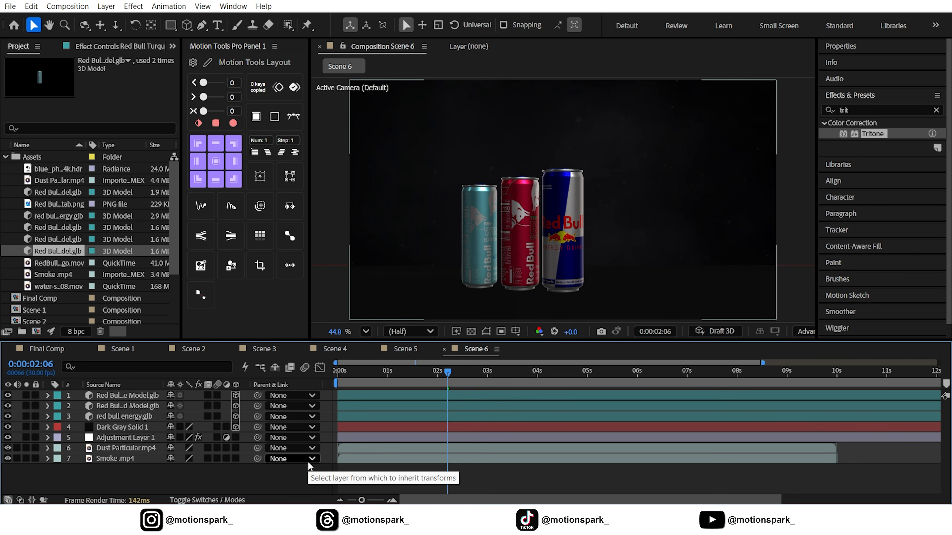
# - Add Red Bull Pink Model.glb above the other layers at 100% object scale and copy the red can's Position and Scale
pyautogui.moveTo(47, 228); pyautogui.dragTo(127, 396)
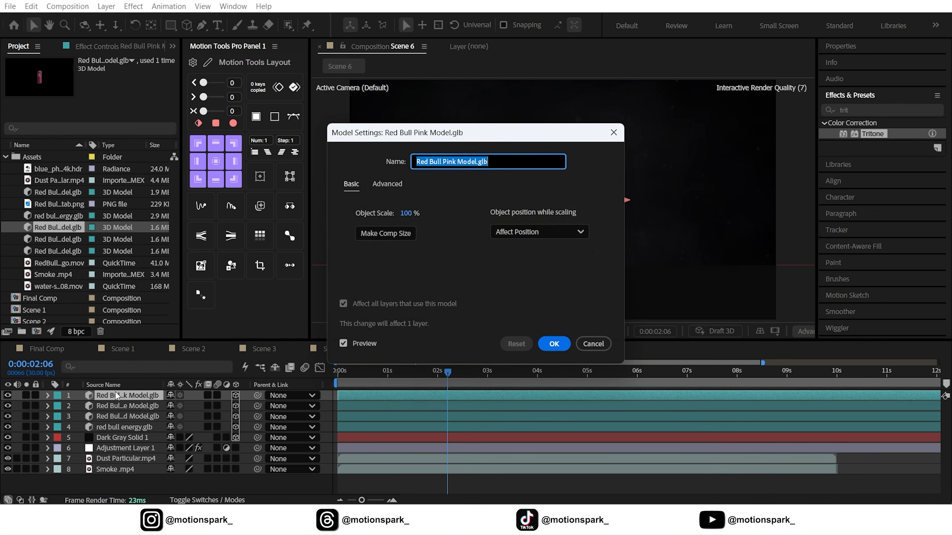
pyautogui.click(554, 342)
pyautogui.click(520, 240)
pyautogui.press('p')
pyautogui.hotkey('shift', 's')
pyautogui.click(31, 7)
pyautogui.click(62, 100)
# - Move the pink can's anchor point down to its base
pyautogui.click(127, 396)
pyautogui.scroll(5, 573, 201)
pyautogui.click(151, 25)
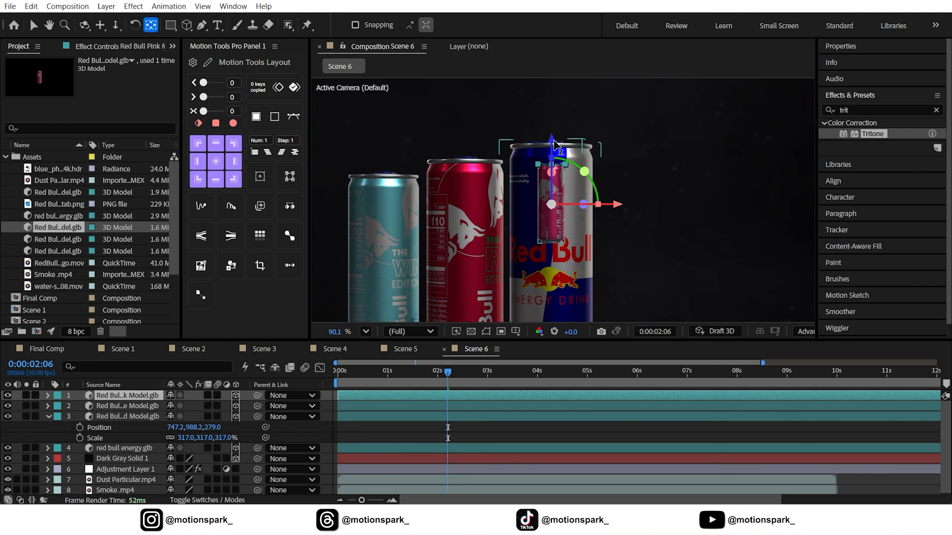
pyautogui.moveTo(552, 203); pyautogui.dragTo(552, 237)
# - Give the pink can the red can's 317% Scale and place it on the central can's other side at Position 1169.2, 988.2, 279
pyautogui.press('p')
pyautogui.hotkey('shift', 's')
pyautogui.press('v')
pyautogui.moveTo(585, 296); pyautogui.dragTo(669, 299)
pyautogui.click(791, 244)
# - Add the Red Bull Blue model as the top layer of Scene 6 and move its anchor point to the can's base
pyautogui.moveTo(47, 195); pyautogui.dragTo(126, 396)
pyautogui.click(555, 342)
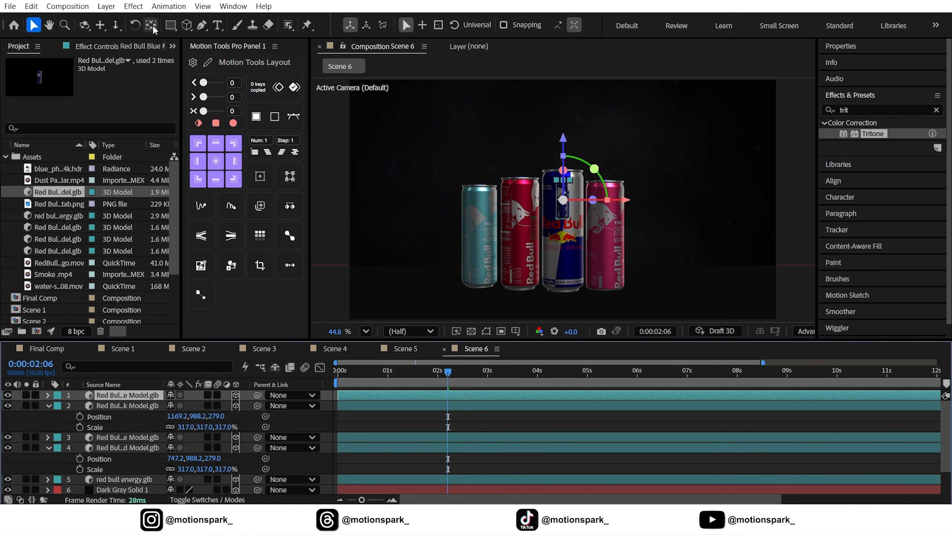
pyautogui.click(151, 25)
pyautogui.scroll(5, 554, 168)
pyautogui.moveTo(575, 235); pyautogui.dragTo(711, 302)
# - Copy the turquoise can's Position and Scale onto the new dark blue can
pyautogui.hotkey('shift', '/')
pyautogui.click(49, 406)
pyautogui.click(127, 417)
pyautogui.press('p')
pyautogui.hotkey('shift', 's')
pyautogui.click(128, 396)
pyautogui.press('p')
pyautogui.hotkey('shift', 's')
pyautogui.hotkey('ctrl', 'v')
# - Place the dark blue can on the outer side of the pink can, at about X 1371.6
pyautogui.press('v')
pyautogui.click(332, 218)
pyautogui.press('u')
pyautogui.scroll(5, 596, 251)
pyautogui.moveTo(596, 251); pyautogui.dragTo(553, 200)
pyautogui.click(633, 240)
pyautogui.click(557, 240)
pyautogui.click(633, 225)
pyautogui.scroll(3, 637, 236)
pyautogui.click(476, 218)
pyautogui.moveTo(423, 217); pyautogui.dragTo(787, 219)
# - Fine-tune the side cans' heights to Y 987 turquoise, 986 red, 969.4 pink and 964.4 dark blue, and nudge the turquoise can to X 541.5
pyautogui.click(392, 222)
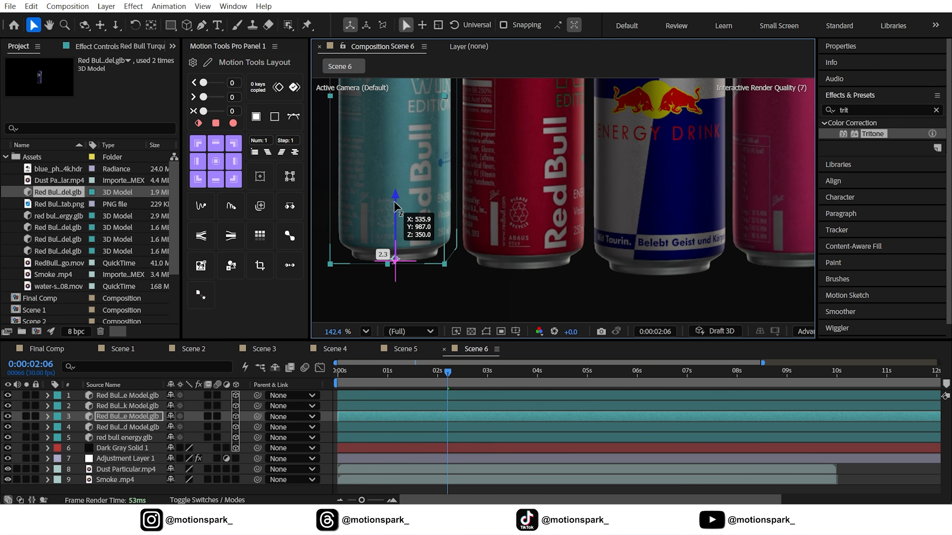
pyautogui.click(506, 217)
pyautogui.hotkey('shift', '/')
pyautogui.click(712, 173)
pyautogui.scroll(3, 634, 264)
pyautogui.click(648, 233)
pyautogui.click(723, 208)
pyautogui.click(386, 232)
pyautogui.moveTo(450, 306); pyautogui.dragTo(452, 306)
pyautogui.click(366, 332)
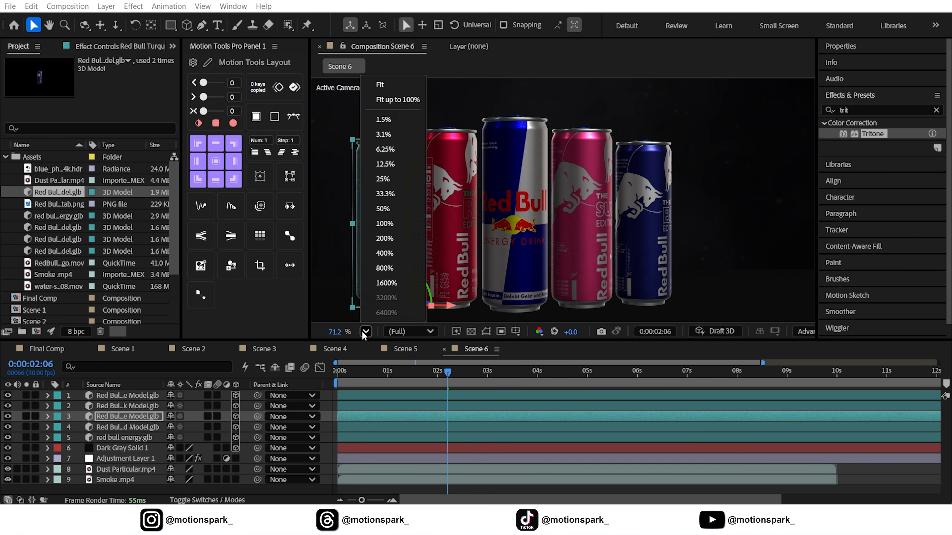
pyautogui.click(379, 85)
pyautogui.click(317, 489)
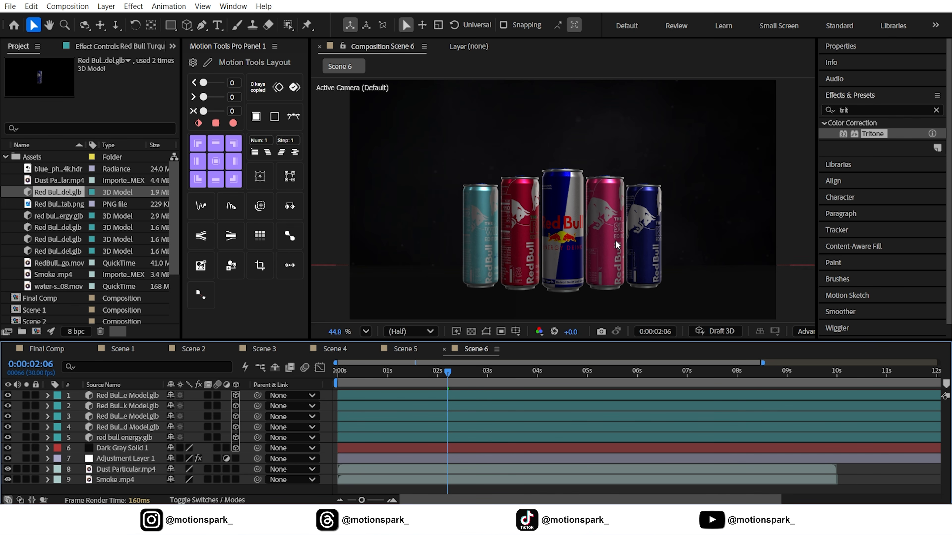
# - Select the four coloured side can layers and reveal their Position and Rotation properties at 0:00:00:00
pyautogui.click(115, 399)
pyautogui.keyDown('ctrl'); pyautogui.click(116, 405); pyautogui.keyUp('ctrl')
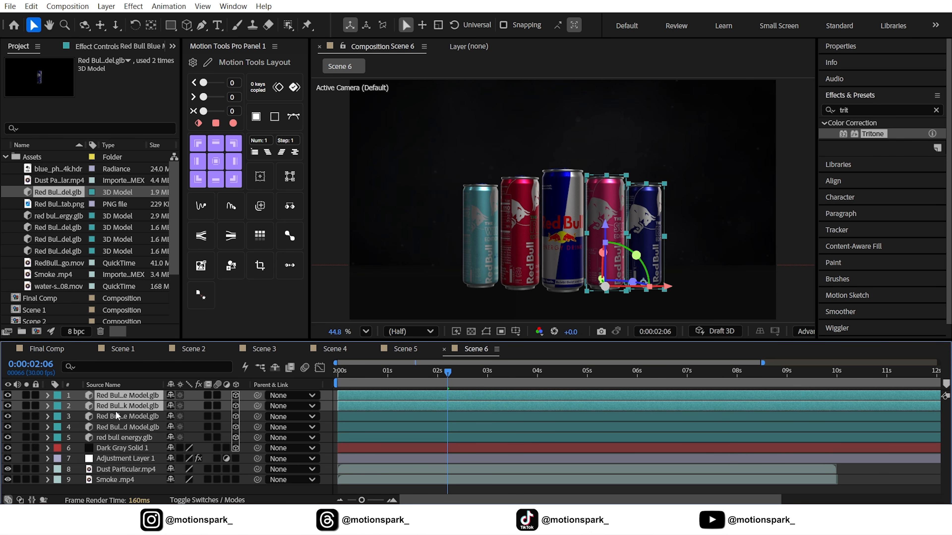
pyautogui.keyDown('ctrl'); pyautogui.click(116, 415); pyautogui.keyUp('ctrl')
pyautogui.keyDown('ctrl'); pyautogui.click(116, 426); pyautogui.keyUp('ctrl')
pyautogui.press('Home')
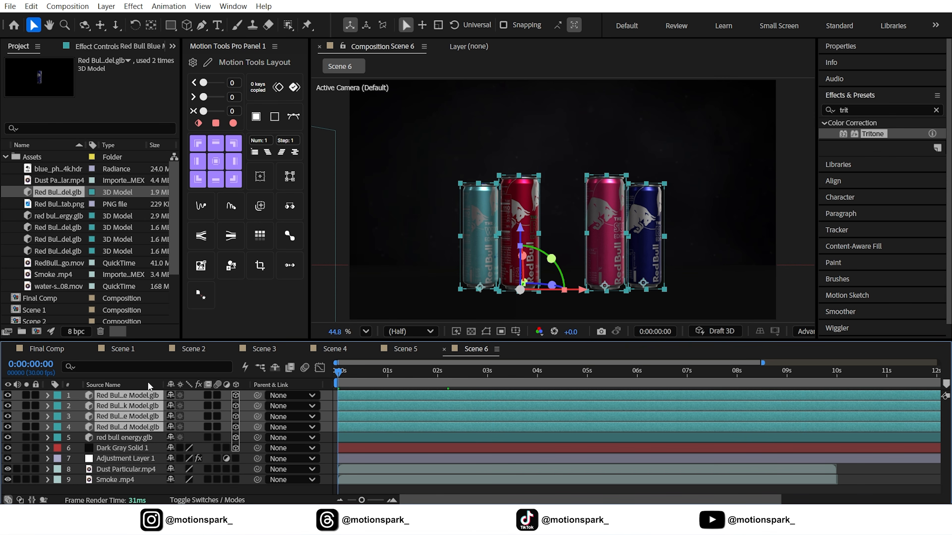
pyautogui.press('p')
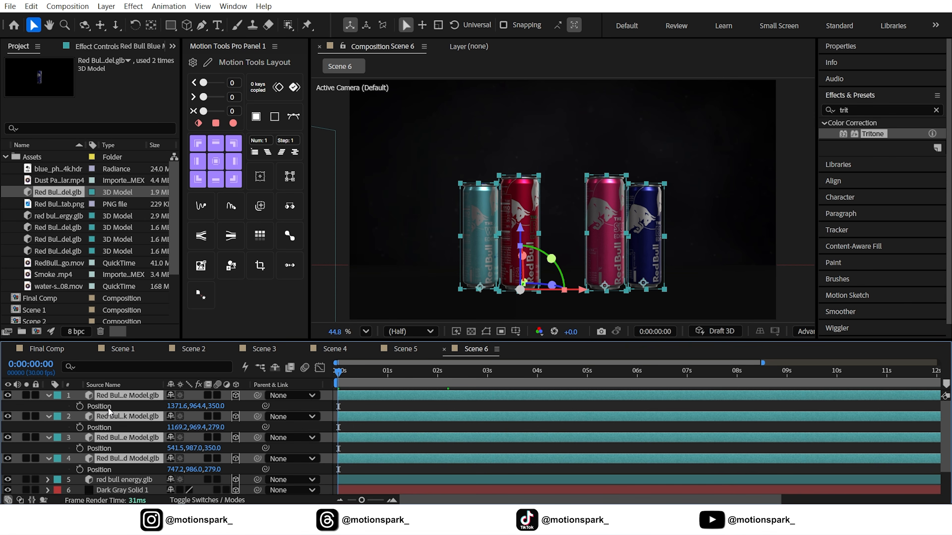
pyautogui.hotkey('shift', 'r')
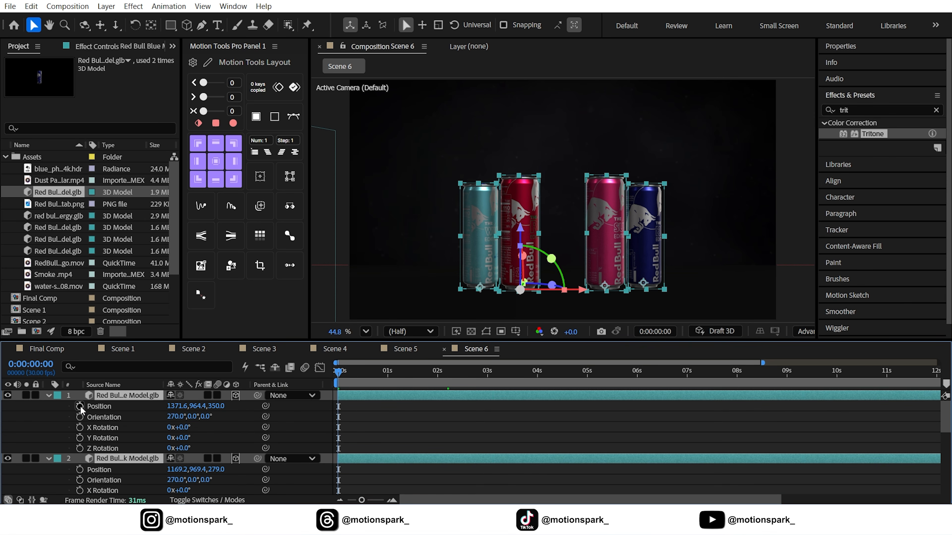
# - Keyframe Position and Z Rotation on the four side cans at 0:00:00:00, and set their Z Rotation to 1x+0.0° at 0:00:01:20
pyautogui.click(80, 407)
pyautogui.click(80, 449)
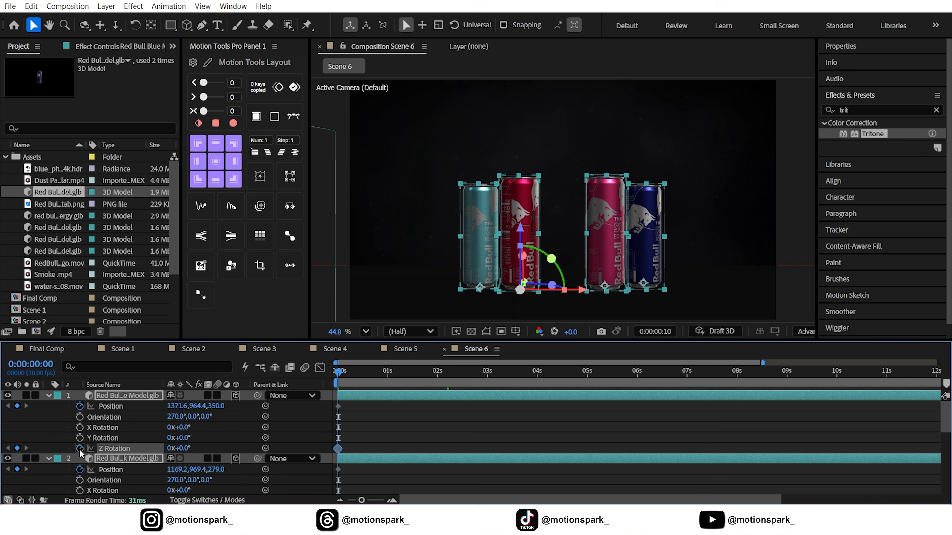
pyautogui.press('space')
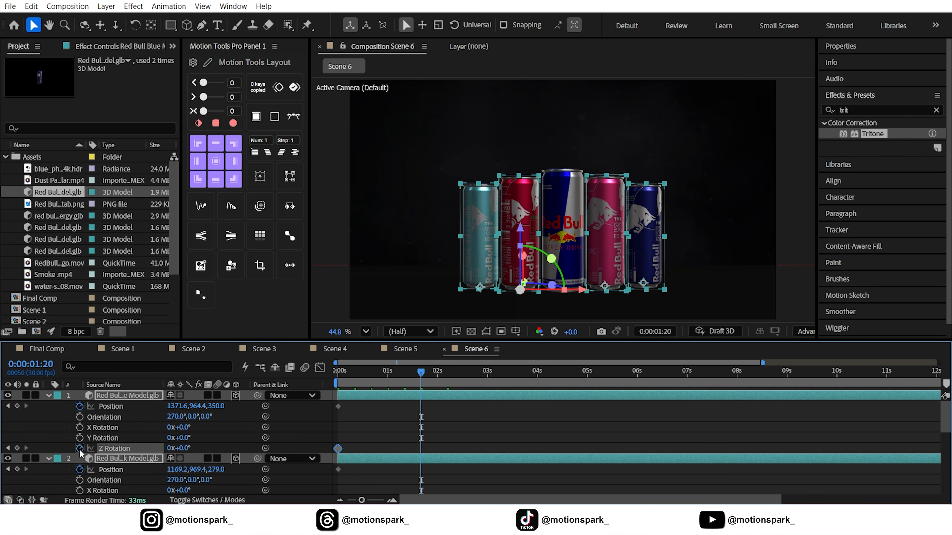
pyautogui.click(170, 448)
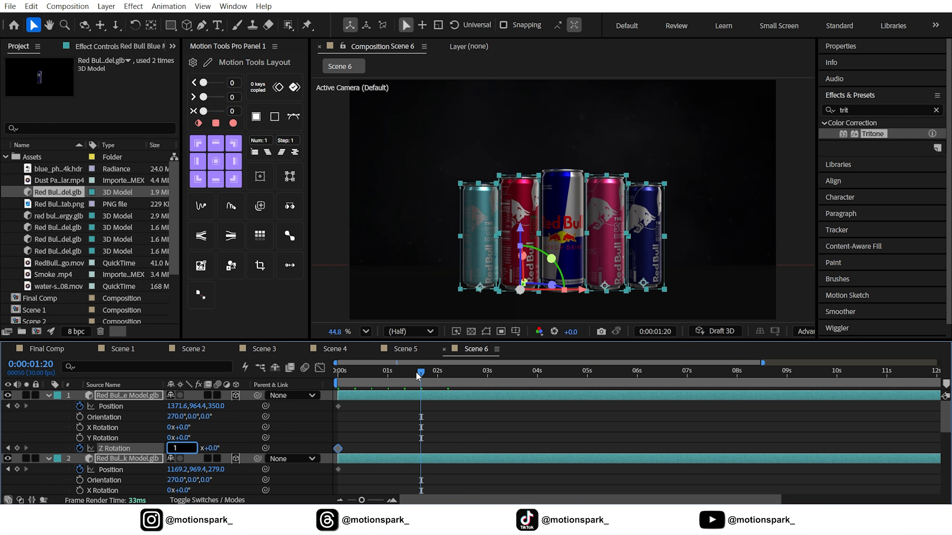
pyautogui.write('1')
pyautogui.press('Return')
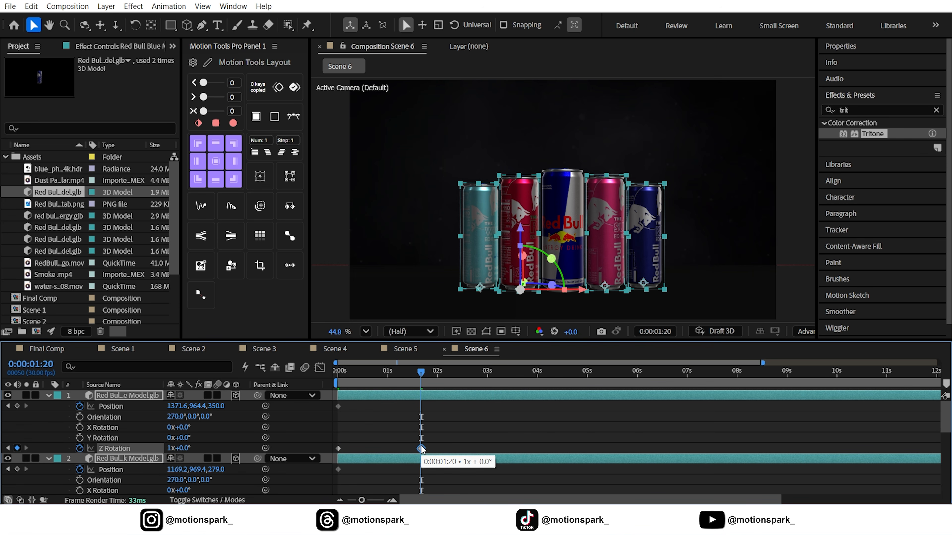
# - Keyframe the side cans' resting Position at 0:00:01:20 and raise them all above the frame at 0:00:00:00, with the dark blue can at Y -175.6
pyautogui.click(17, 406)
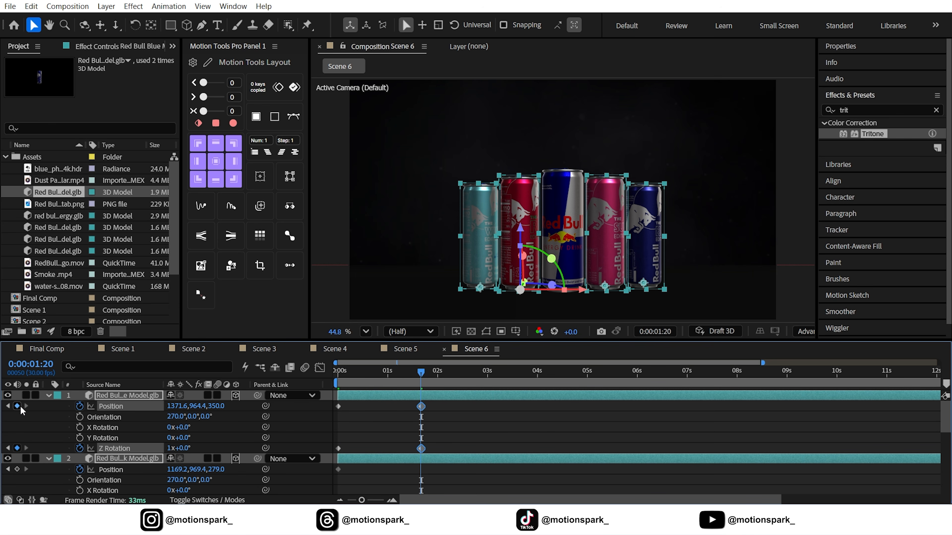
pyautogui.click(8, 406)
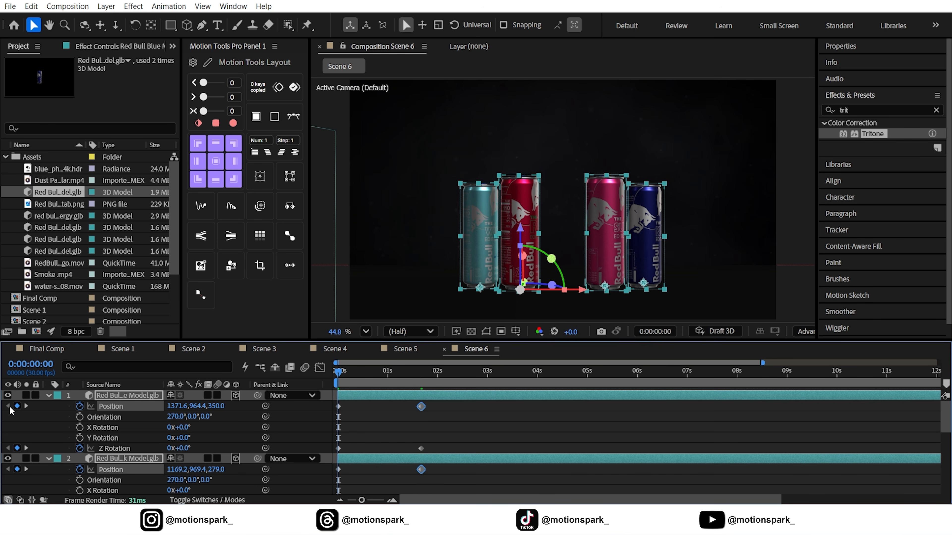
pyautogui.moveTo(196, 406); pyautogui.dragTo(124, 410)
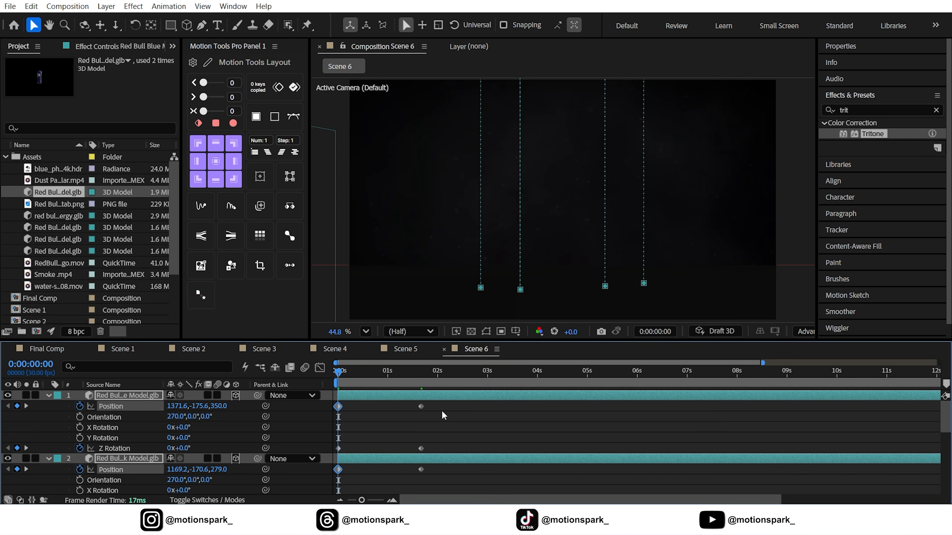
# - Apply Easy Ease to all Position and Z Rotation keyframes of the four side cans
pyautogui.moveTo(441, 411); pyautogui.dragTo(316, 437)
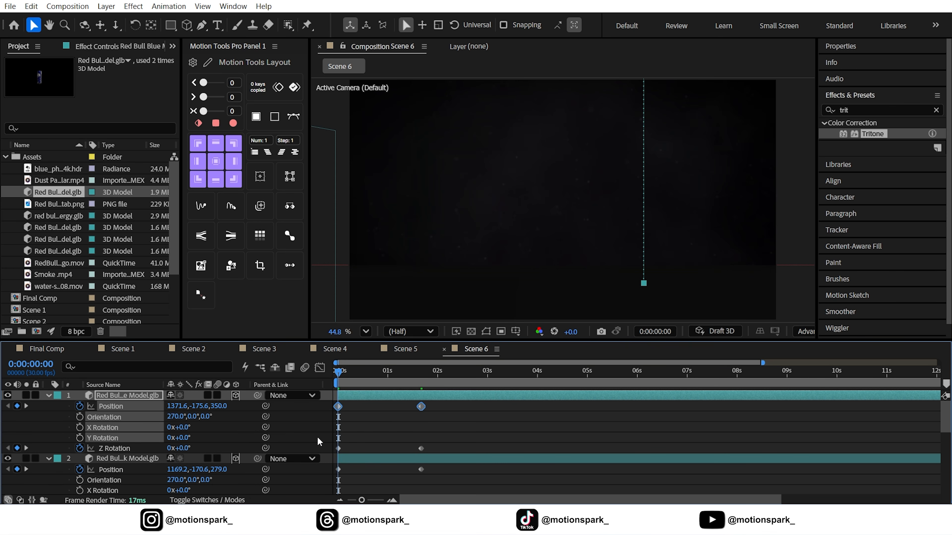
pyautogui.press('`')
pyautogui.moveTo(440, 333); pyautogui.dragTo(330, 93)
pyautogui.press('F9')
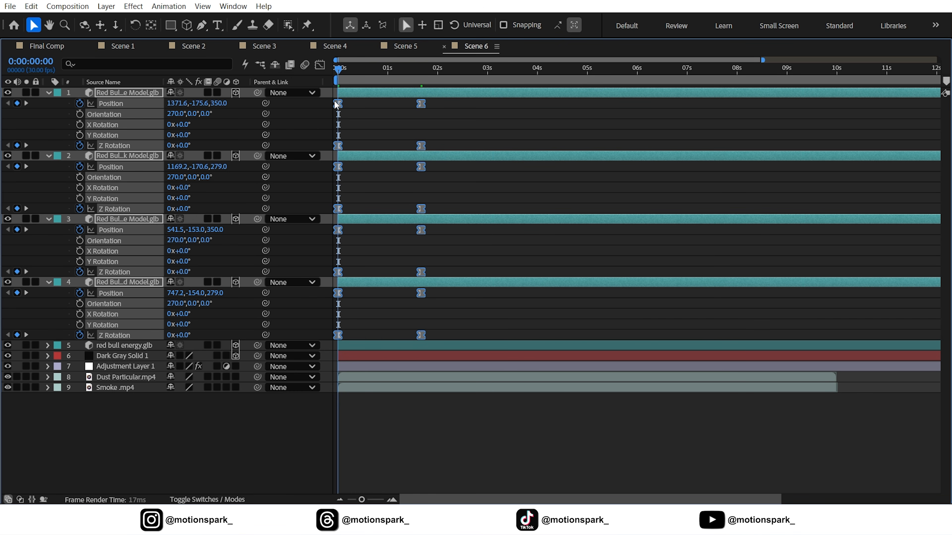
# - Lengthen the ease into the side cans' end keyframes in the speed graph so they start fast and settle slowly
pyautogui.hotkey('shift', 'F3')
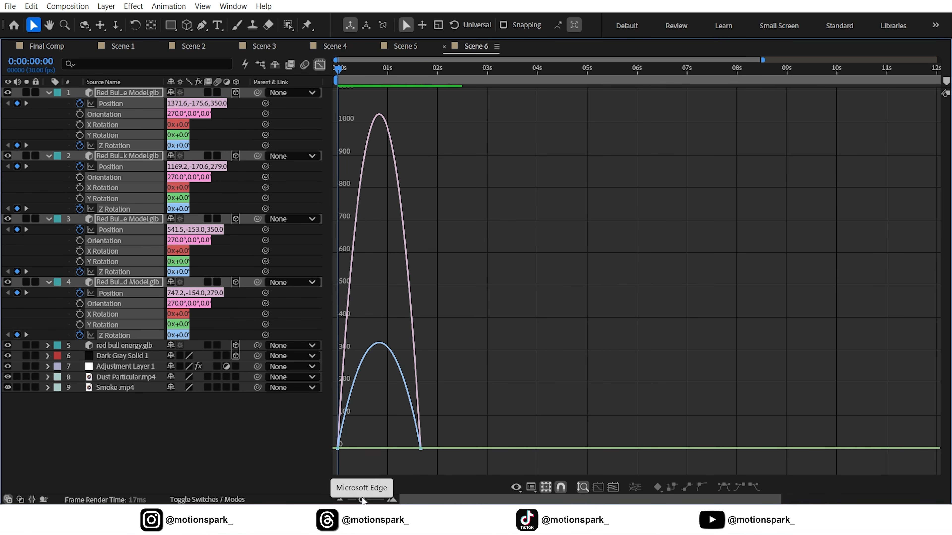
pyautogui.click(421, 448)
pyautogui.moveTo(407, 443); pyautogui.dragTo(392, 445)
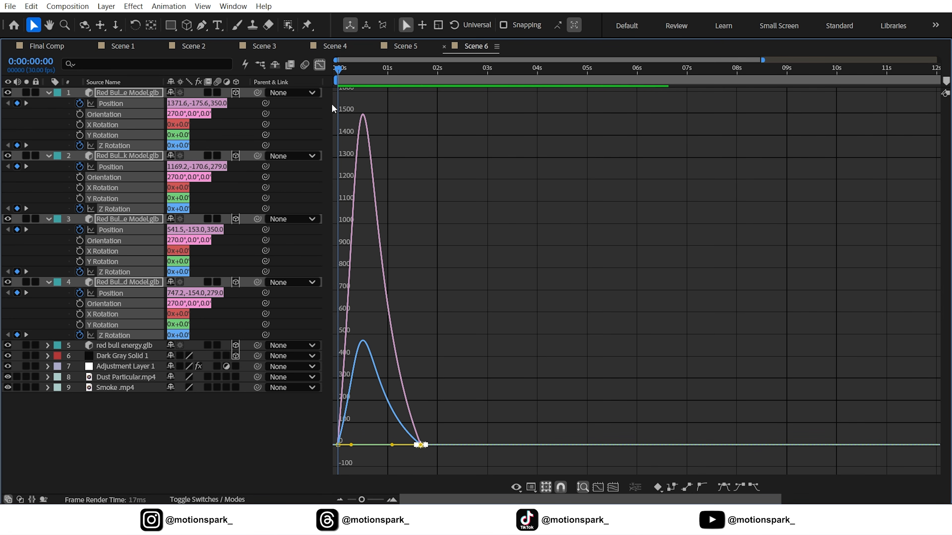
pyautogui.click(321, 65)
pyautogui.press('`')
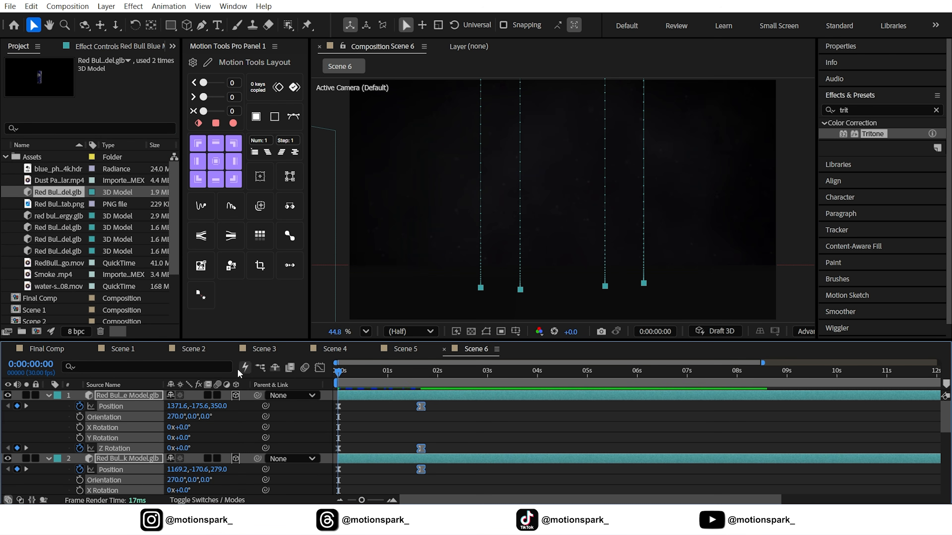
# - Preview the drop and shift the four side can layers to start at 0:00:00:14
pyautogui.click(49, 395)
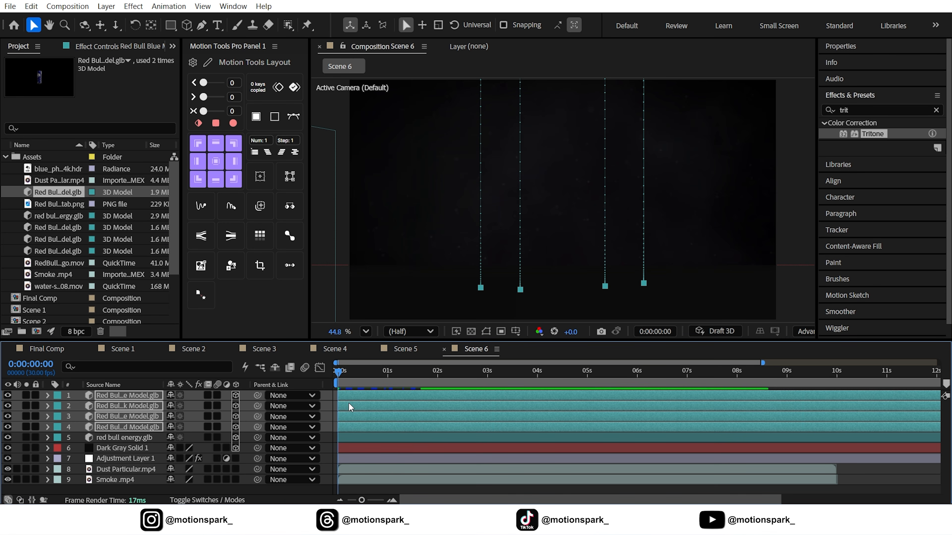
pyautogui.click(328, 415)
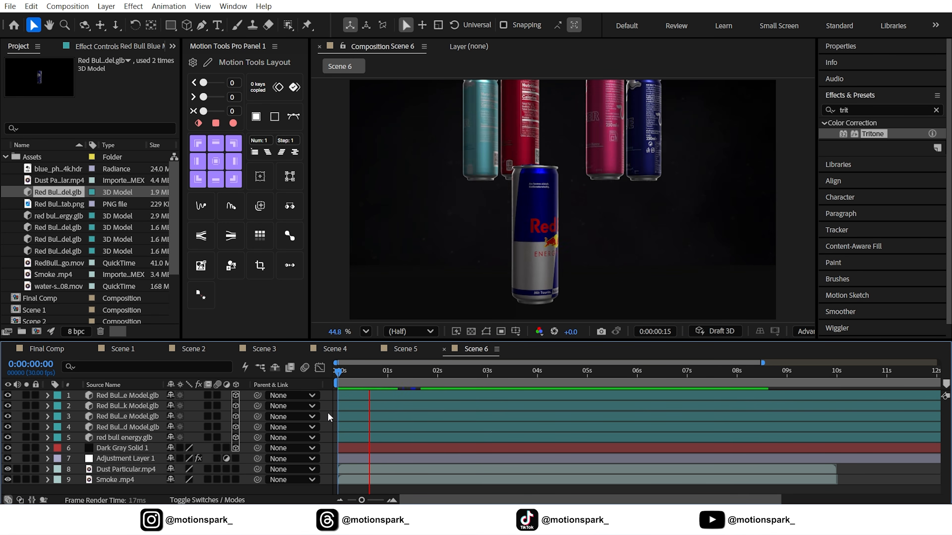
pyautogui.moveTo(378, 369); pyautogui.dragTo(332, 371)
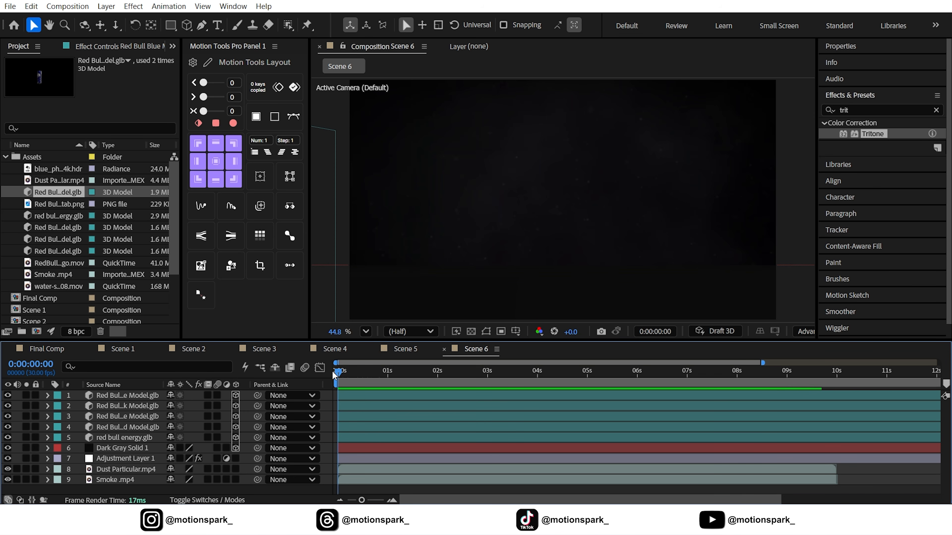
pyautogui.moveTo(334, 370); pyautogui.dragTo(361, 376)
pyautogui.click(359, 394)
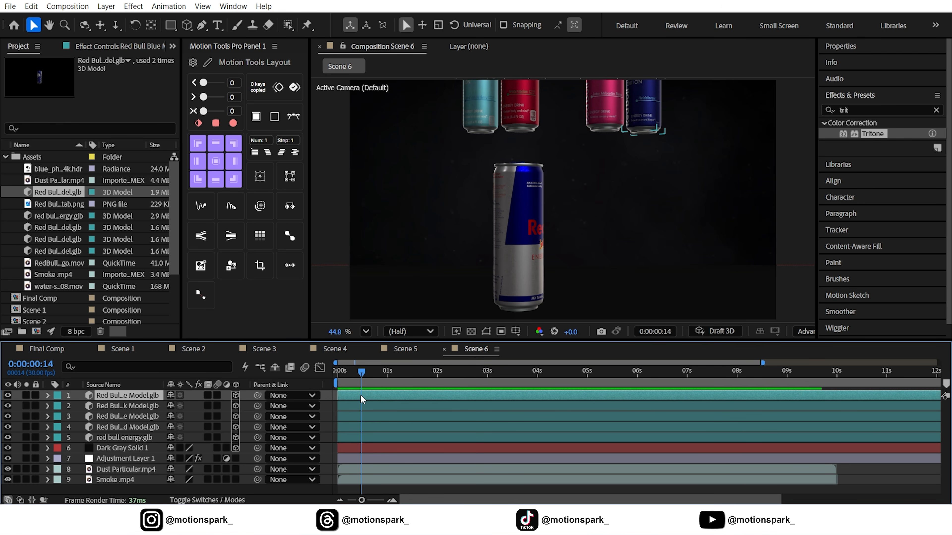
pyautogui.keyDown('ctrl'); pyautogui.click(356, 406); pyautogui.keyUp('ctrl')
pyautogui.keyDown('ctrl'); pyautogui.click(354, 417); pyautogui.keyUp('ctrl')
pyautogui.keyDown('ctrl'); pyautogui.click(354, 427); pyautogui.keyUp('ctrl')
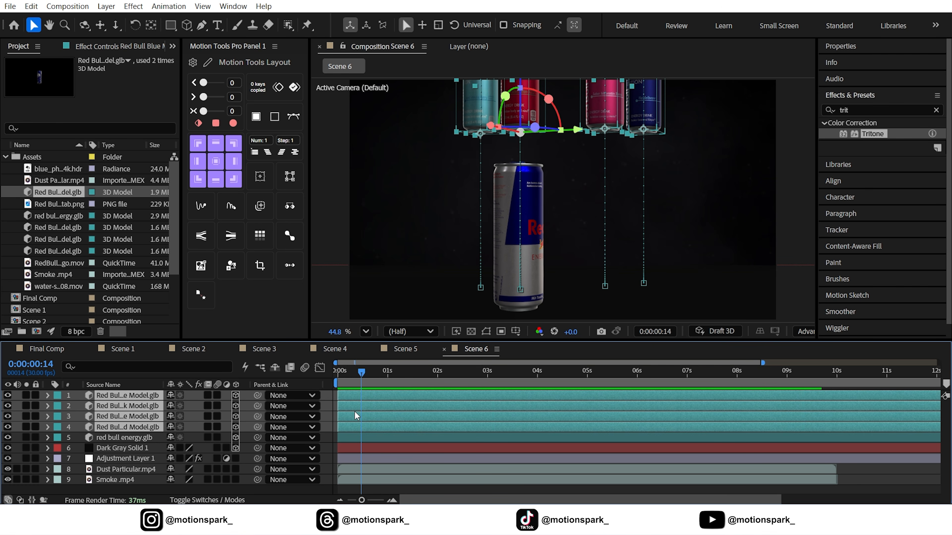
pyautogui.moveTo(354, 394); pyautogui.dragTo(385, 380)
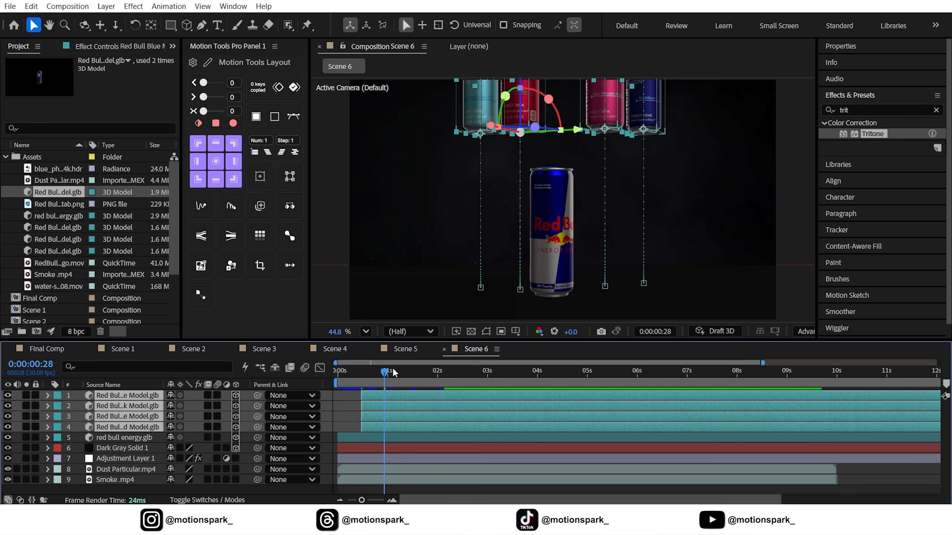
# - Stagger the four side can layers by 3 frames each with Motion Tools and preview the lineup animation
pyautogui.moveTo(383, 378); pyautogui.dragTo(365, 379)
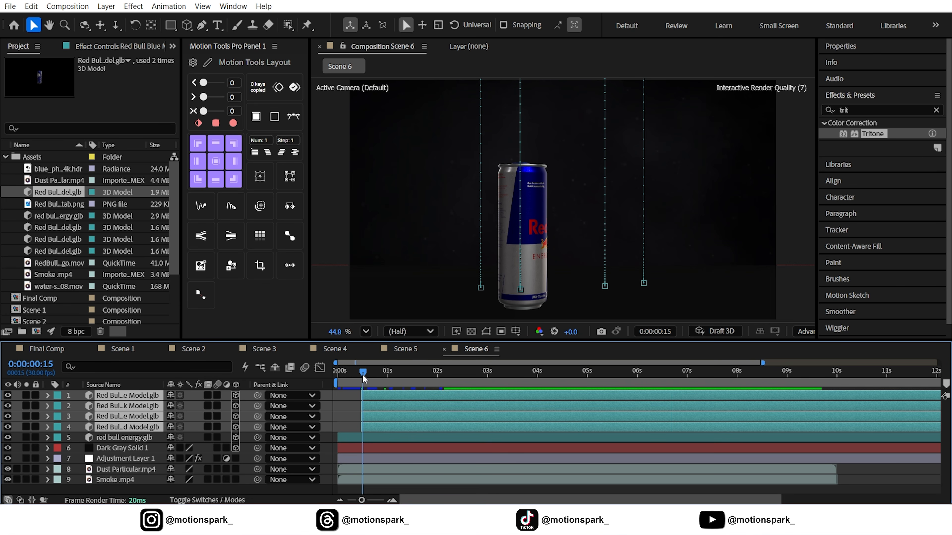
pyautogui.click(260, 141)
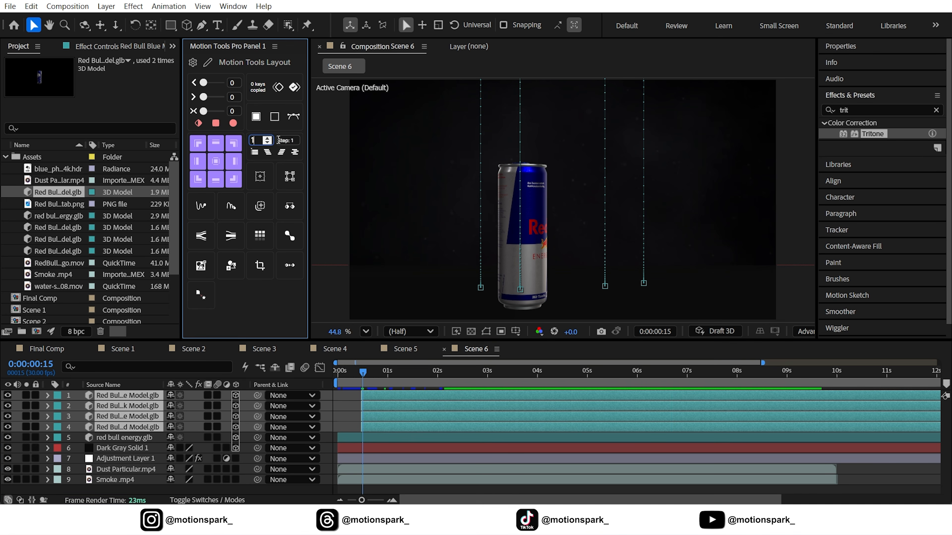
pyautogui.click(280, 152)
pyautogui.moveTo(363, 374); pyautogui.dragTo(310, 391)
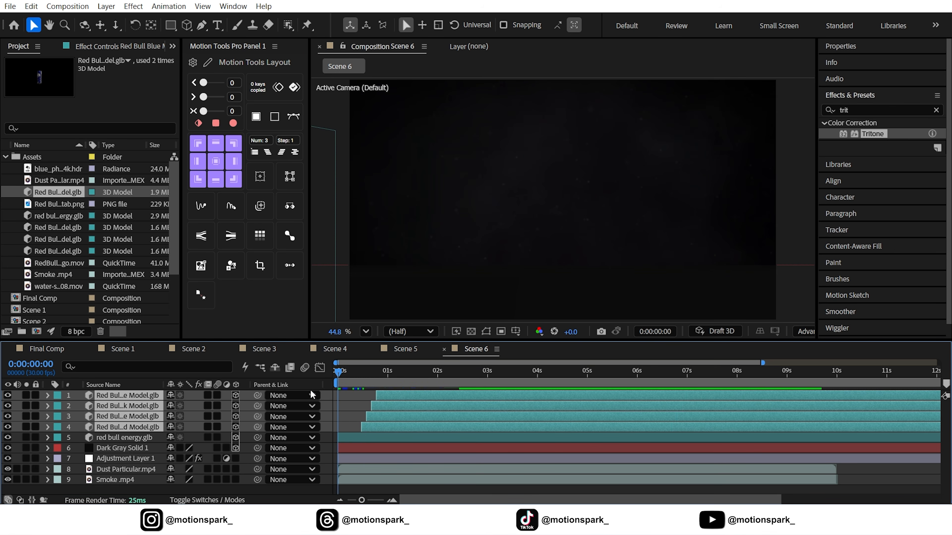
pyautogui.press('space')
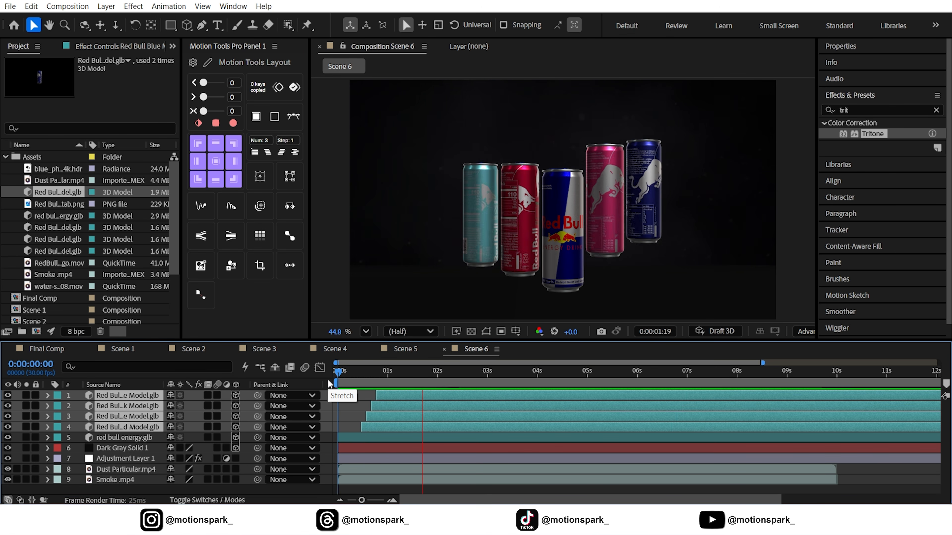
pyautogui.press('space')
pyautogui.press('space')
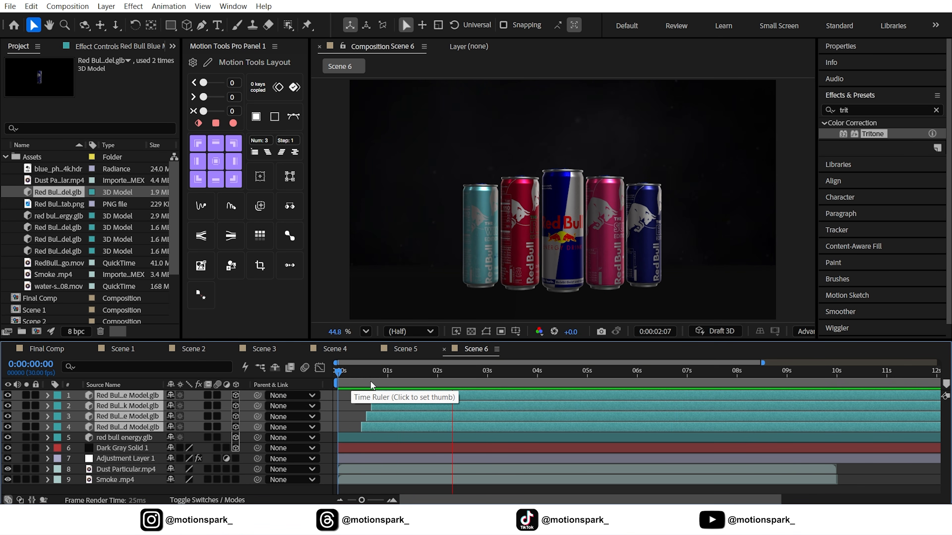
# - Add an Environment light with 100% intensity and shadows on to Scene 6, viewing the assembled lineup at 0:00:02:25
pyautogui.moveTo(370, 381); pyautogui.dragTo(486, 381)
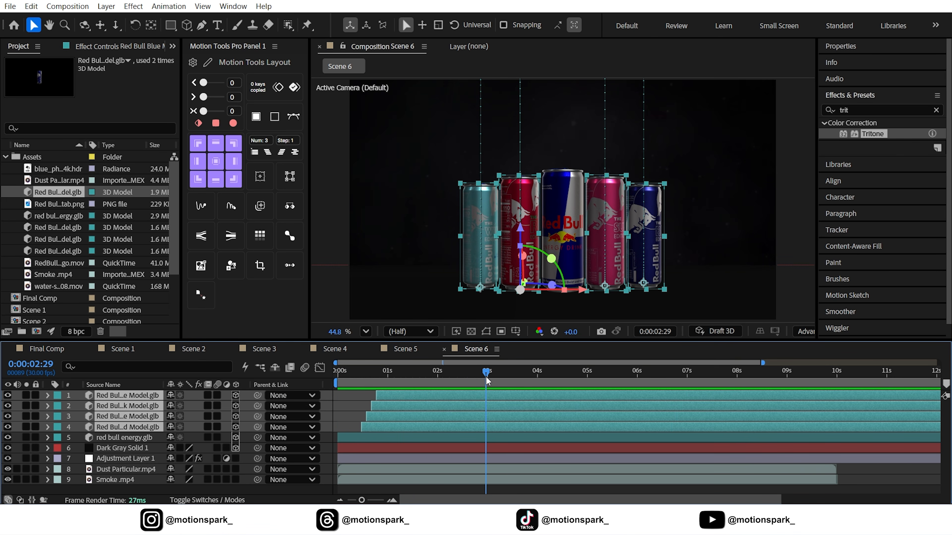
pyautogui.click(343, 408)
pyautogui.press('pageup')
pyautogui.press('pageup')
pyautogui.press('pageup')
pyautogui.press('pageup')
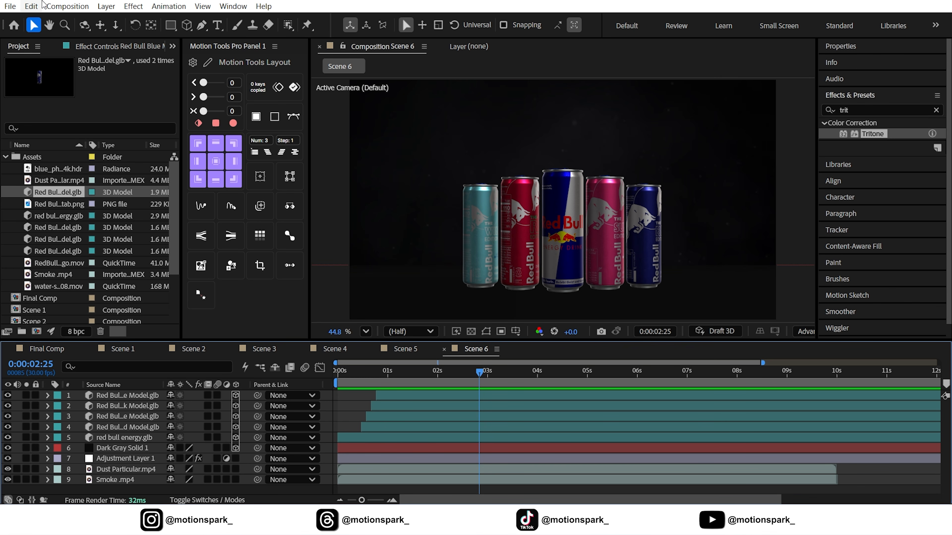
pyautogui.click(106, 6)
pyautogui.moveTo(125, 24)
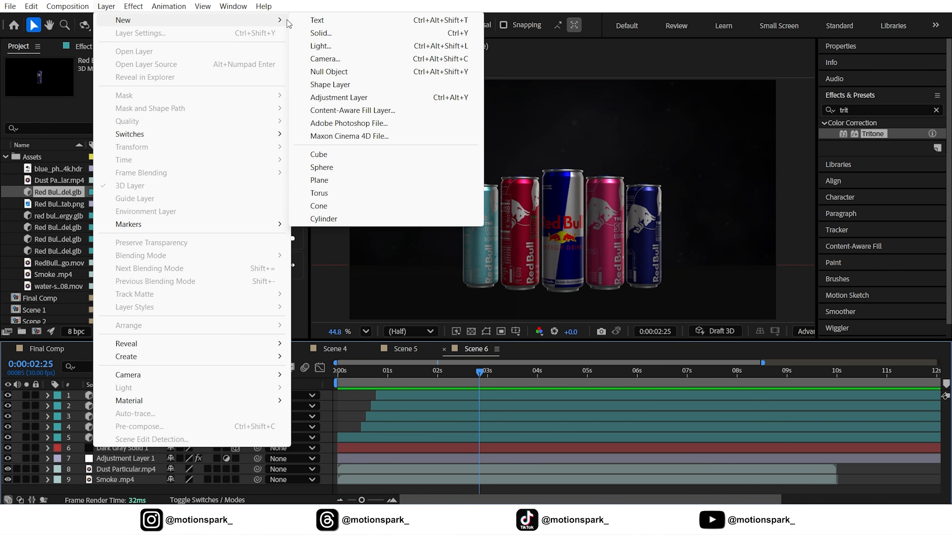
pyautogui.click(318, 46)
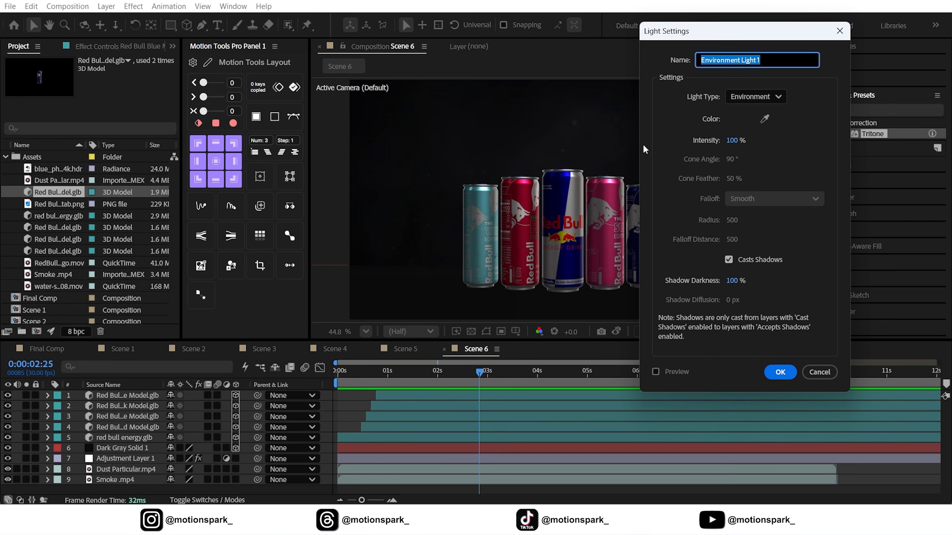
pyautogui.click(776, 371)
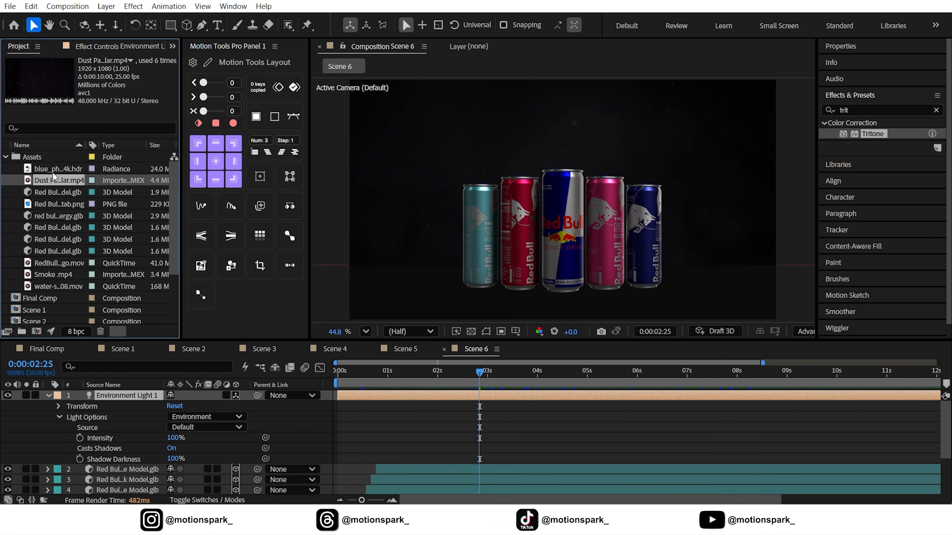
# - Add the blue photo studio 4k HDR to Scene 6 and set it as the environment light's source
pyautogui.moveTo(51, 169); pyautogui.dragTo(128, 389)
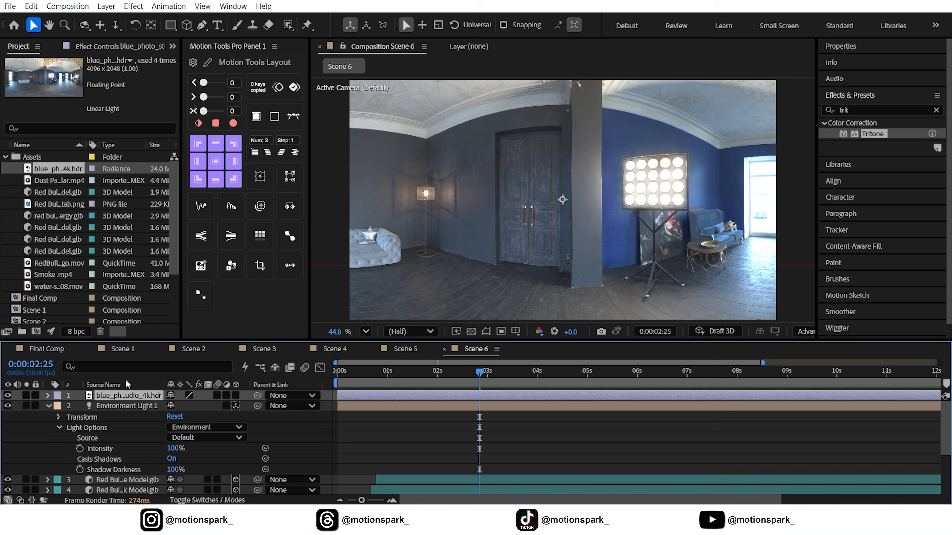
pyautogui.click(182, 437)
pyautogui.click(210, 465)
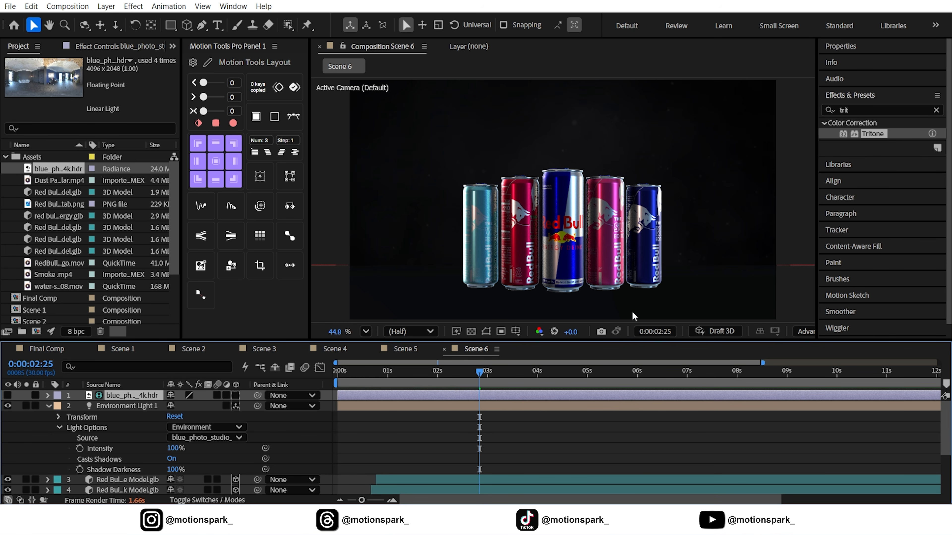
# - Fit the environment light shadows' casting box to the scene in the Advanced 3D render options
pyautogui.click(808, 331)
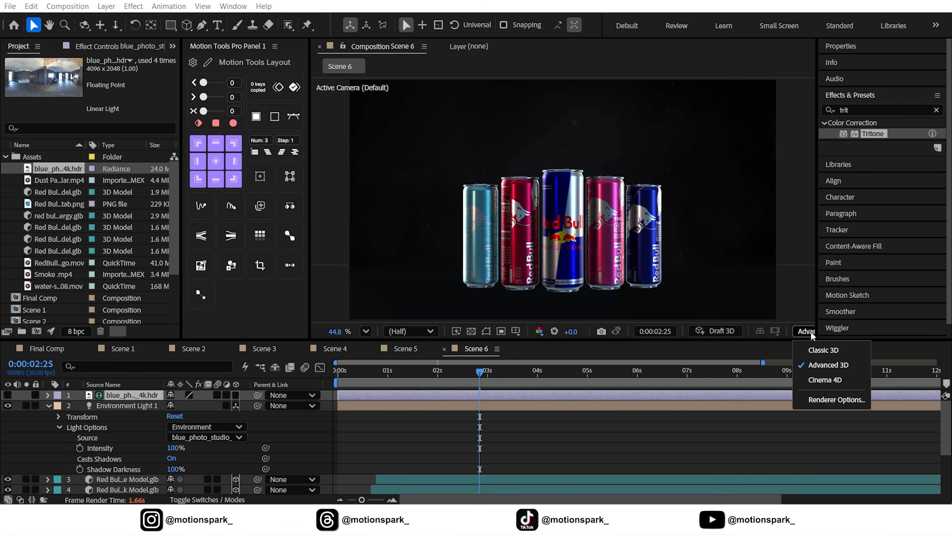
pyautogui.click(834, 400)
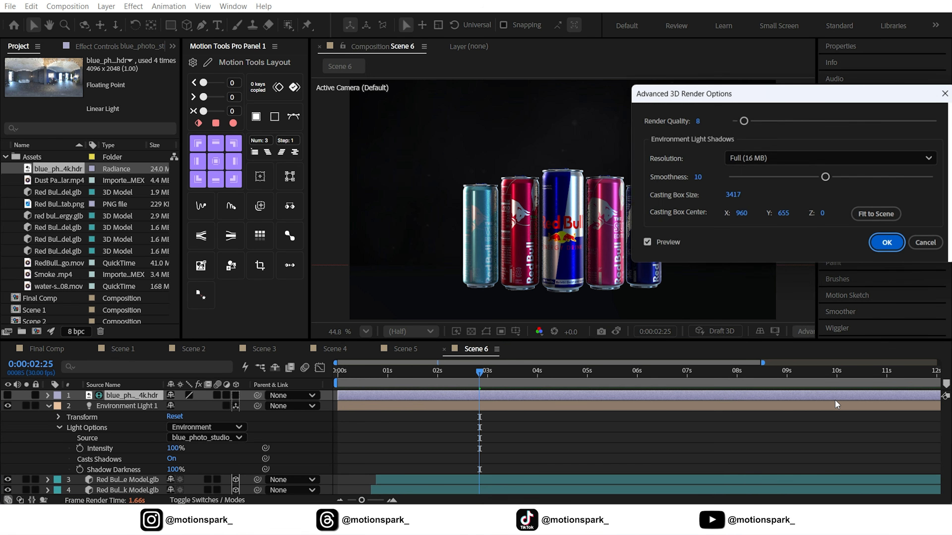
pyautogui.click(879, 215)
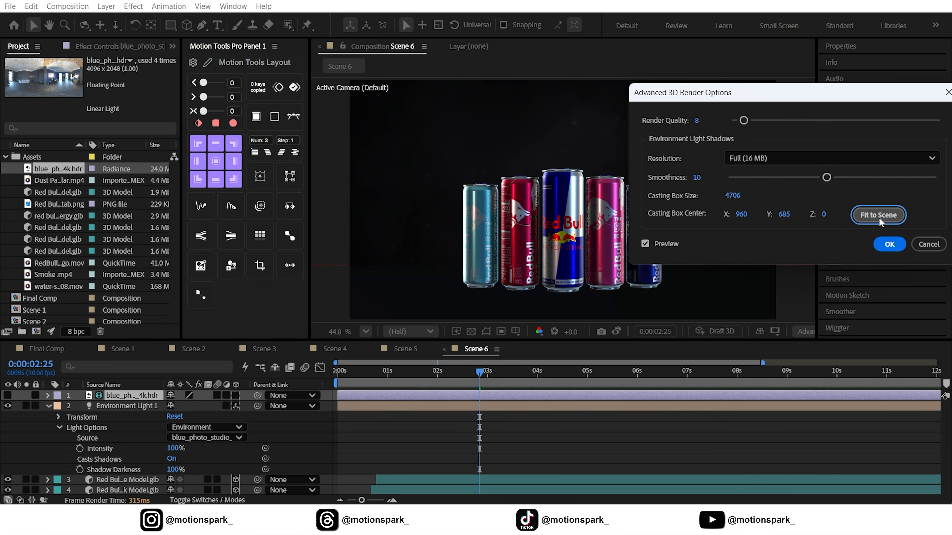
pyautogui.click(880, 244)
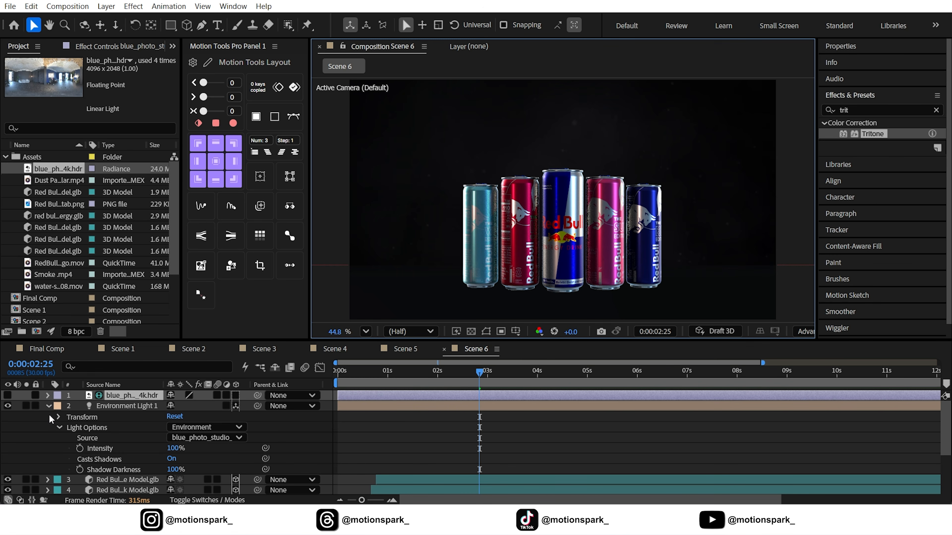
# - Rotate the environment light in Scene 6 to 23° on X and 55° on Y
pyautogui.click(58, 418)
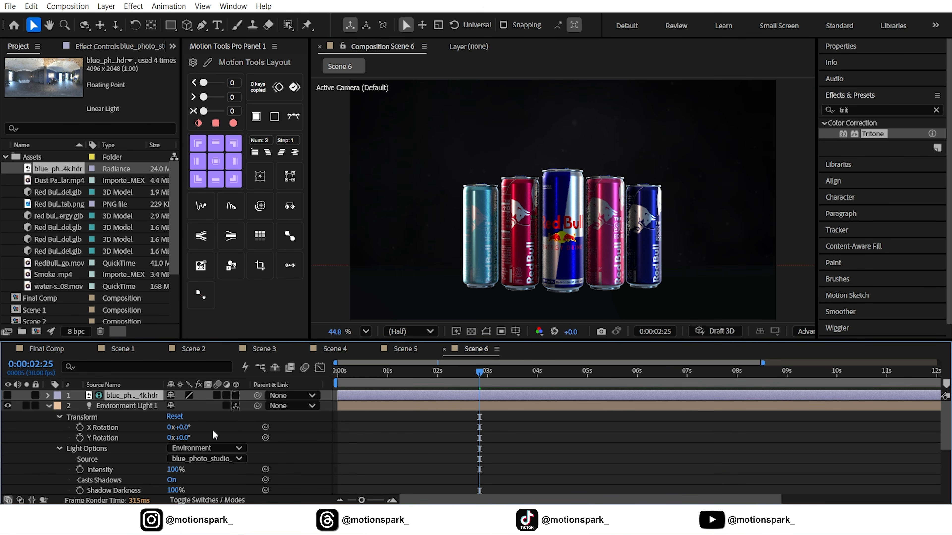
pyautogui.click(184, 427)
pyautogui.write('23')
pyautogui.press('Return')
pyautogui.click(184, 438)
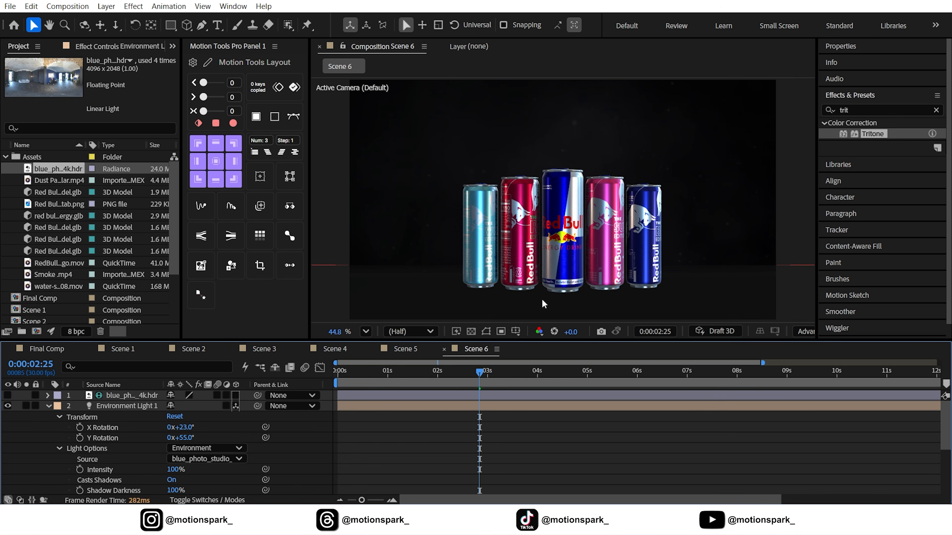
# - Set the Scene 6 preview resolution to Full and collapse the environment light's properties
pyautogui.click(416, 331)
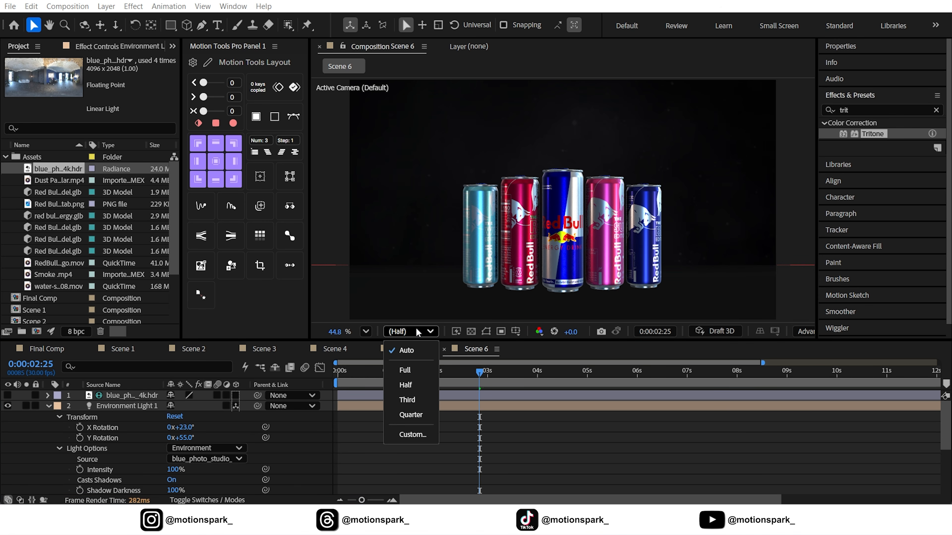
pyautogui.click(405, 370)
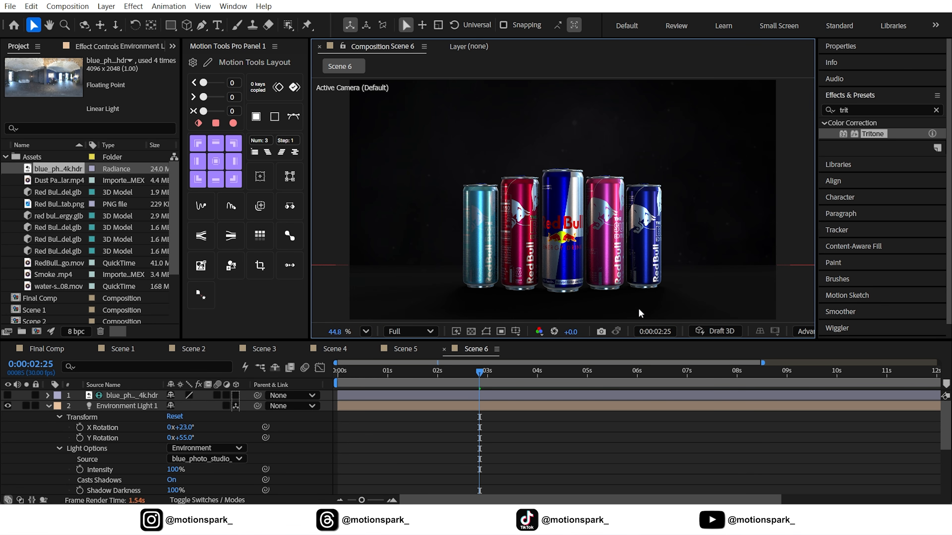
pyautogui.click(50, 406)
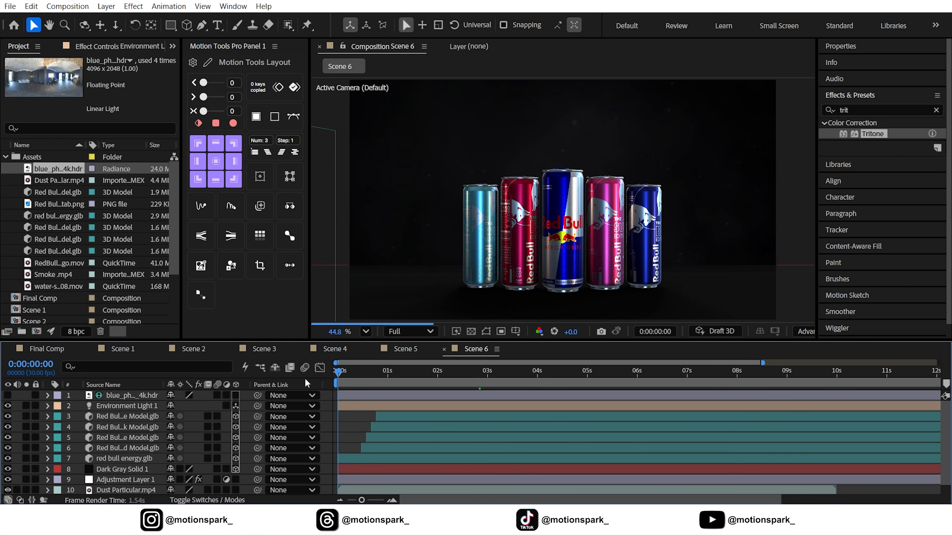
# - Add Scene 6 as the uppermost layer of Final Comp, starting at 0:00:10:05
pyautogui.click(40, 351)
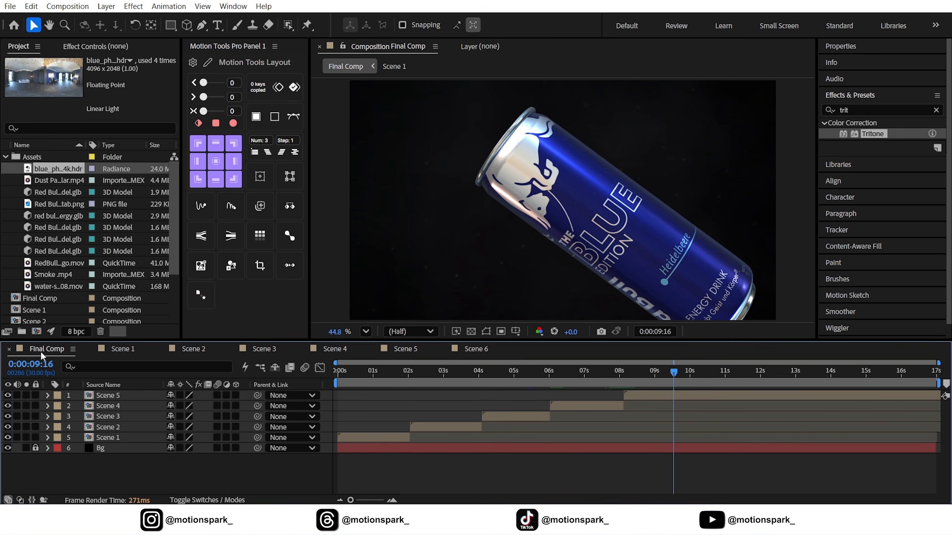
pyautogui.moveTo(669, 373); pyautogui.dragTo(693, 374)
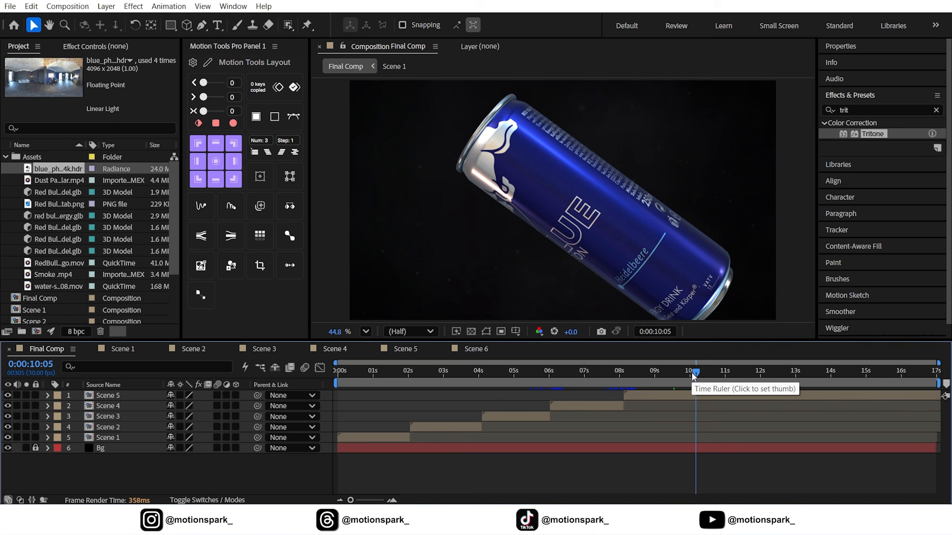
pyautogui.scroll(-3, 70, 283)
pyautogui.moveTo(34, 298); pyautogui.dragTo(110, 392)
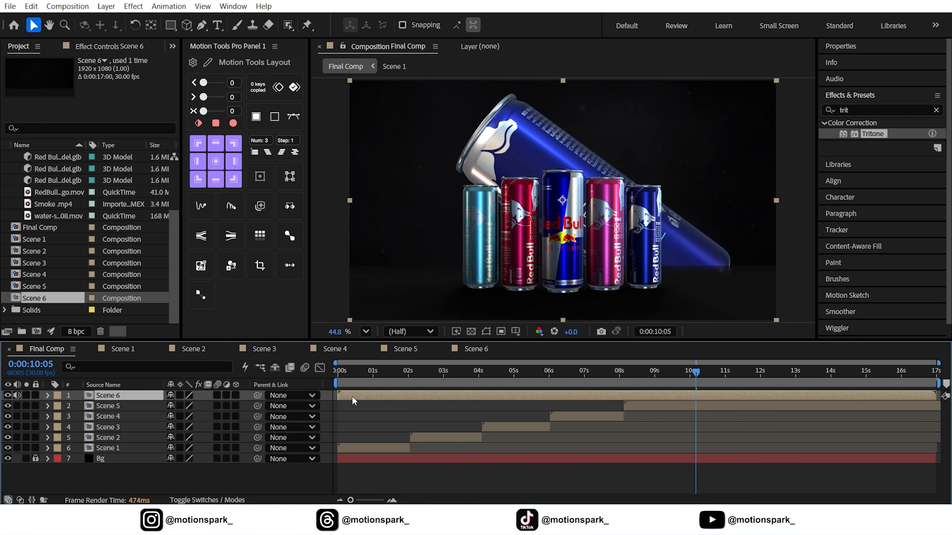
pyautogui.moveTo(352, 396); pyautogui.dragTo(706, 403)
# - Split the Scene 5 layer at 0:00:10:05 and delete the part after the cut
pyautogui.click(698, 403)
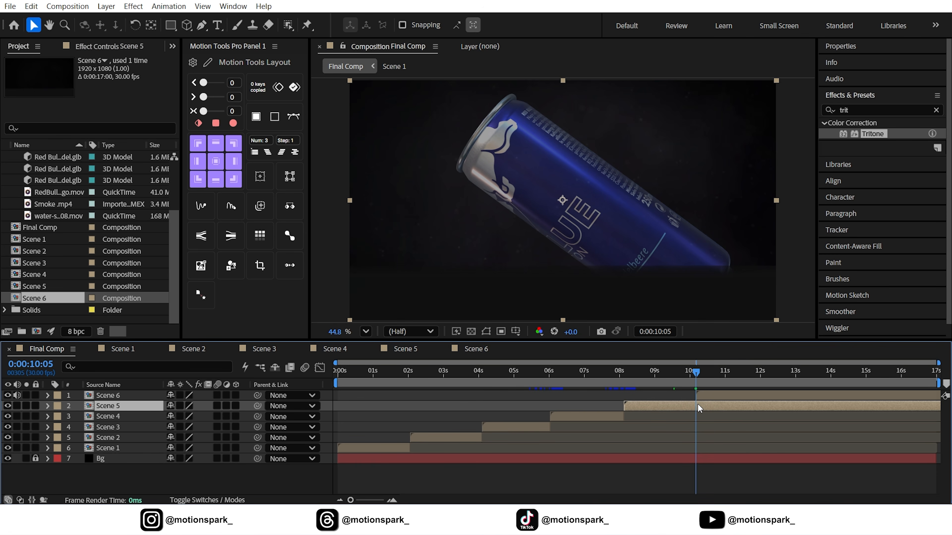
pyautogui.hotkey('ctrl', 'shift', 'd')
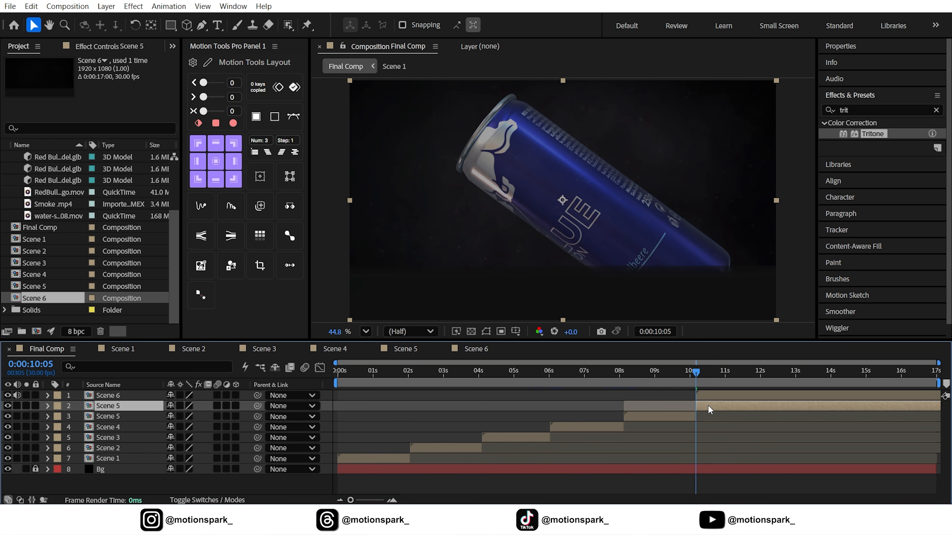
pyautogui.press('Delete')
# - Create a black 1920 x 1080 px solid above Scene 6 in Final Comp, starting at 0:00:13:04
pyautogui.click(703, 379)
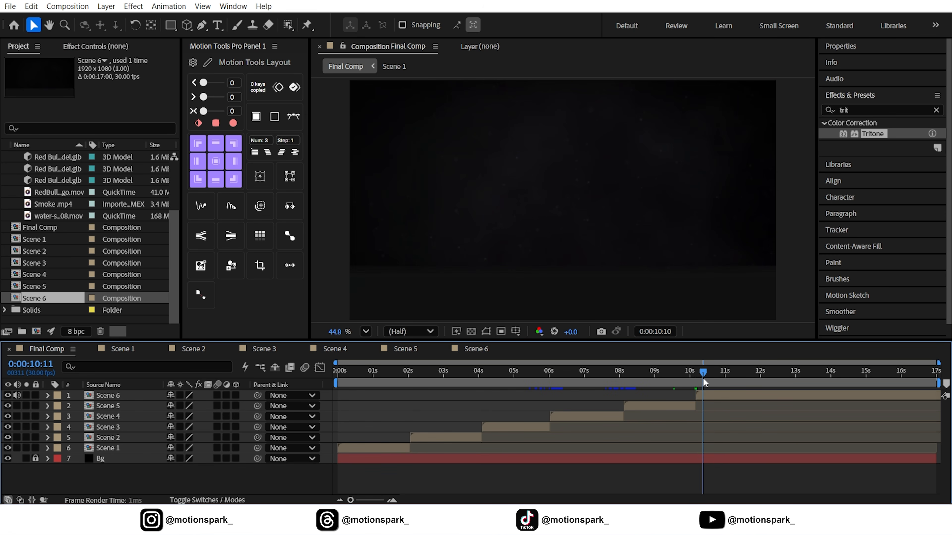
pyautogui.moveTo(702, 378); pyautogui.dragTo(799, 378)
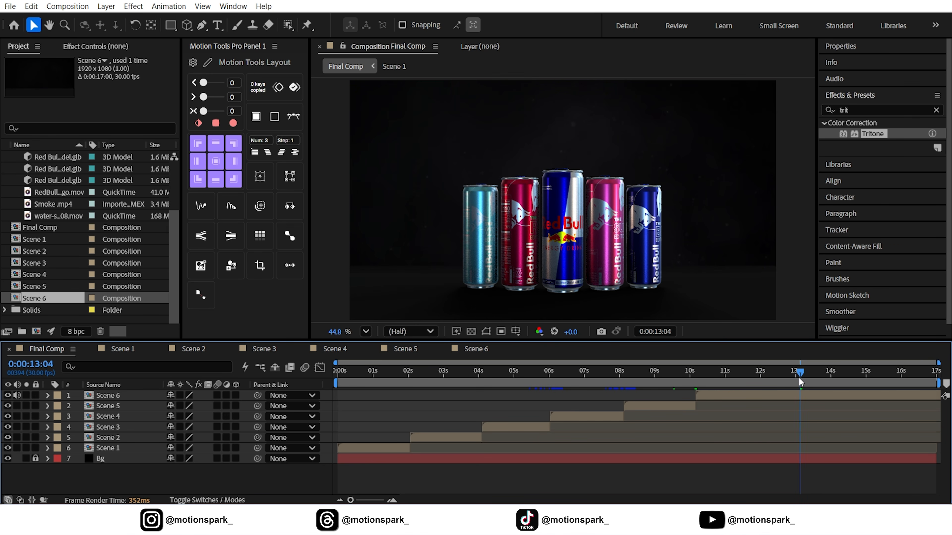
pyautogui.click(106, 6)
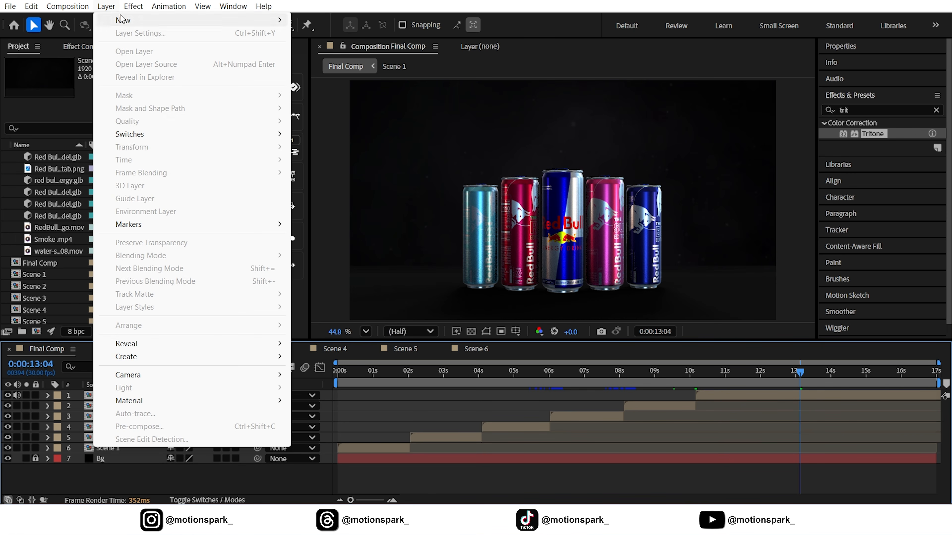
pyautogui.moveTo(121, 19)
pyautogui.click(348, 33)
pyautogui.click(579, 285)
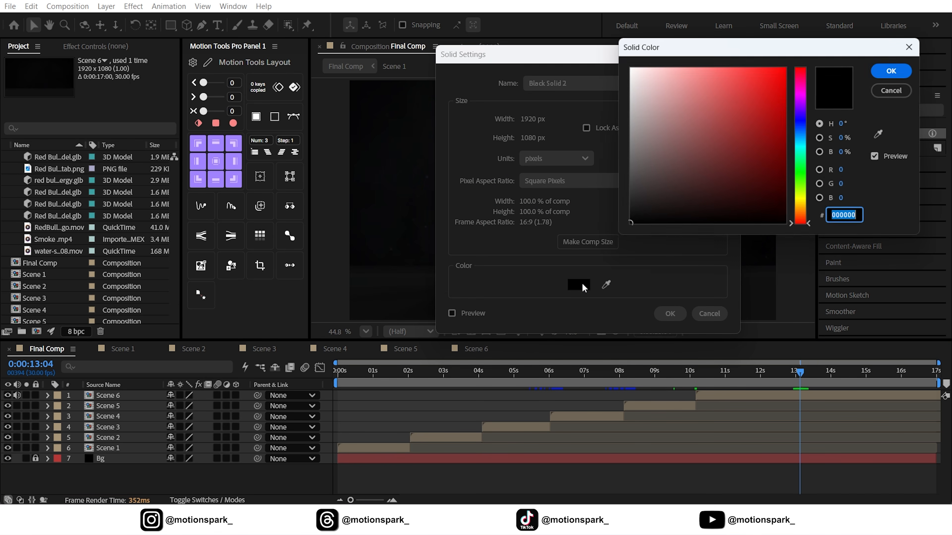
pyautogui.press('Return')
pyautogui.click(665, 316)
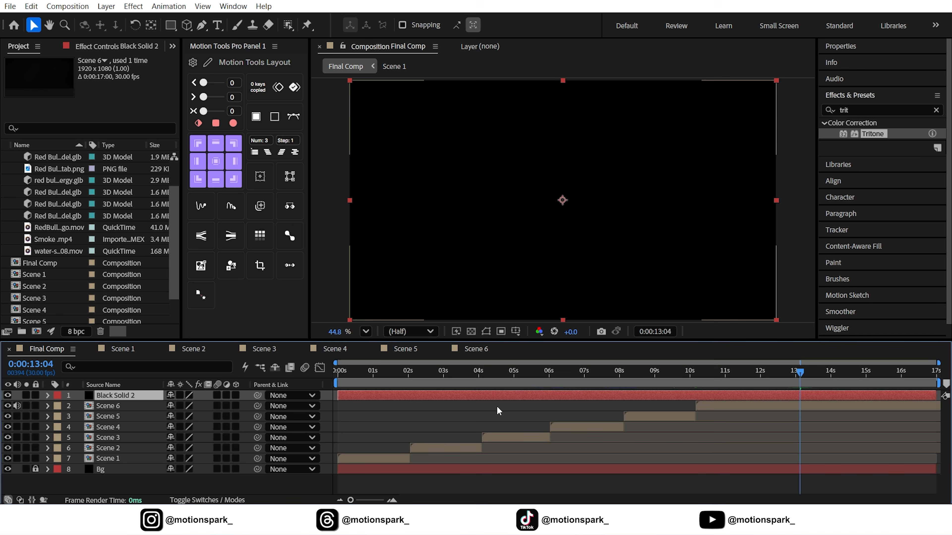
pyautogui.moveTo(369, 396); pyautogui.dragTo(742, 398)
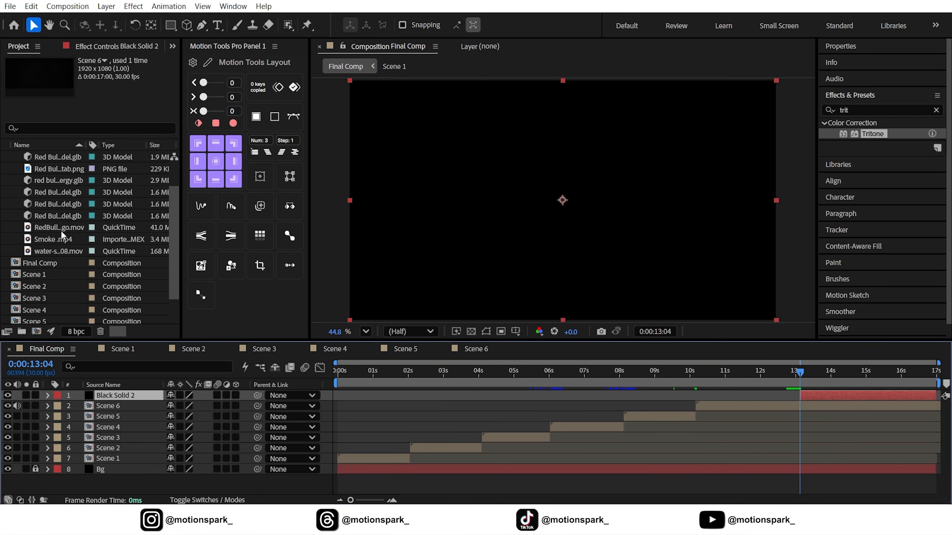
# - Place the Red Bull logo video above the black solid at about 0:00:13:00 and move the solid's start slightly ahead of it
pyautogui.moveTo(55, 228); pyautogui.dragTo(138, 395)
pyautogui.moveTo(367, 397); pyautogui.dragTo(189, 387)
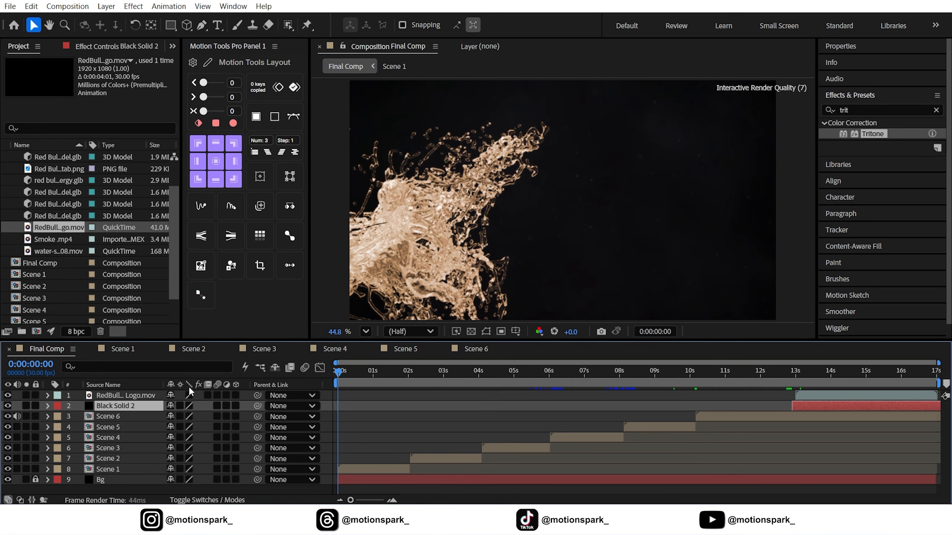
pyautogui.click(325, 402)
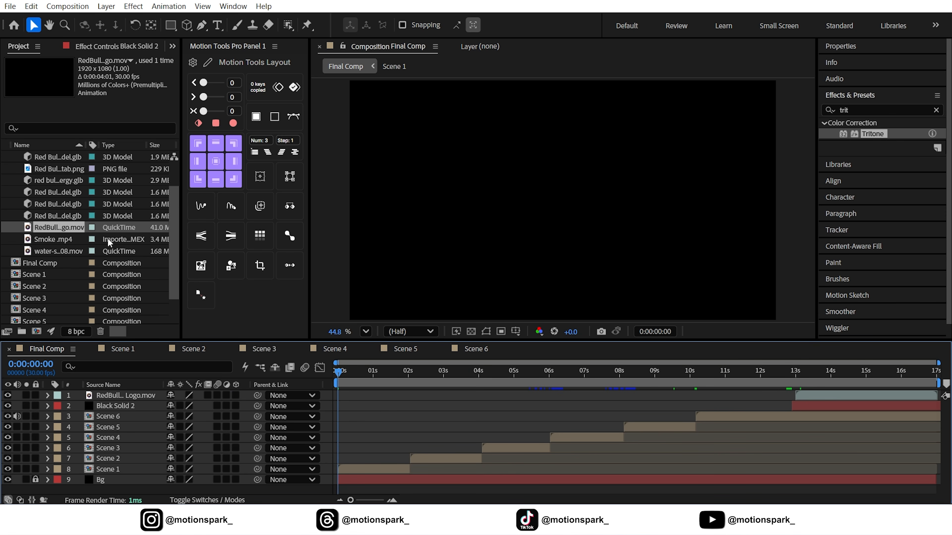
# - Mute the Scene 6 layer's audio and enable motion blur for all six scene layers in Final Comp
pyautogui.scroll(3, 107, 238)
pyautogui.click(5, 156)
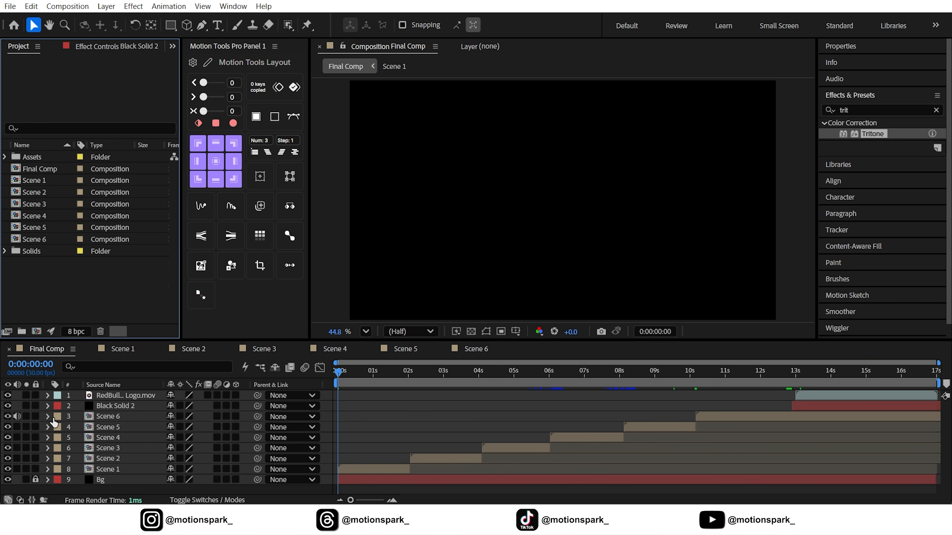
pyautogui.click(17, 416)
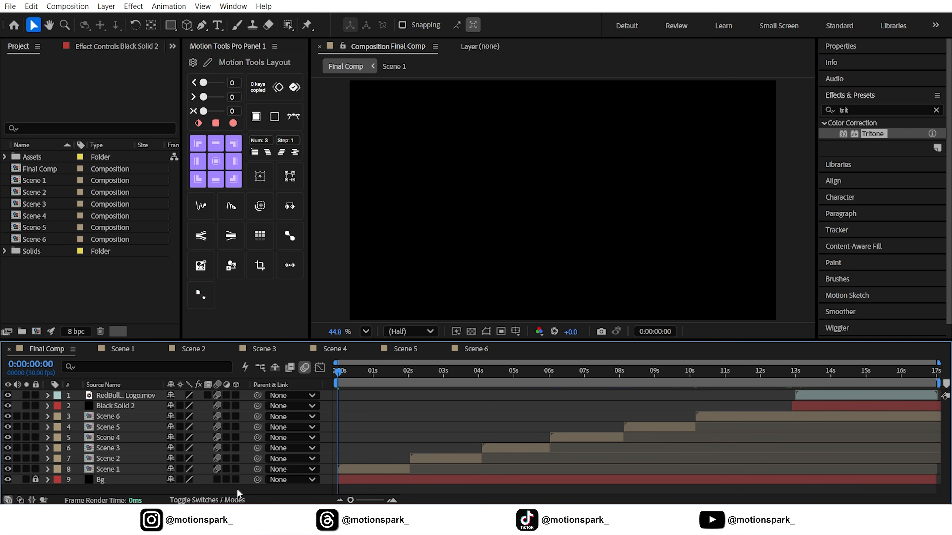
pyautogui.click(428, 338)
pyautogui.press('space')
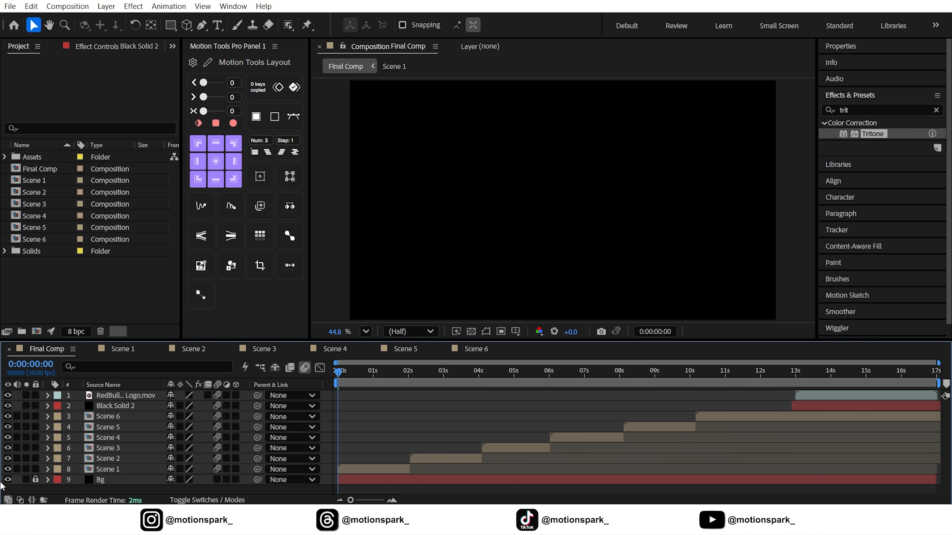